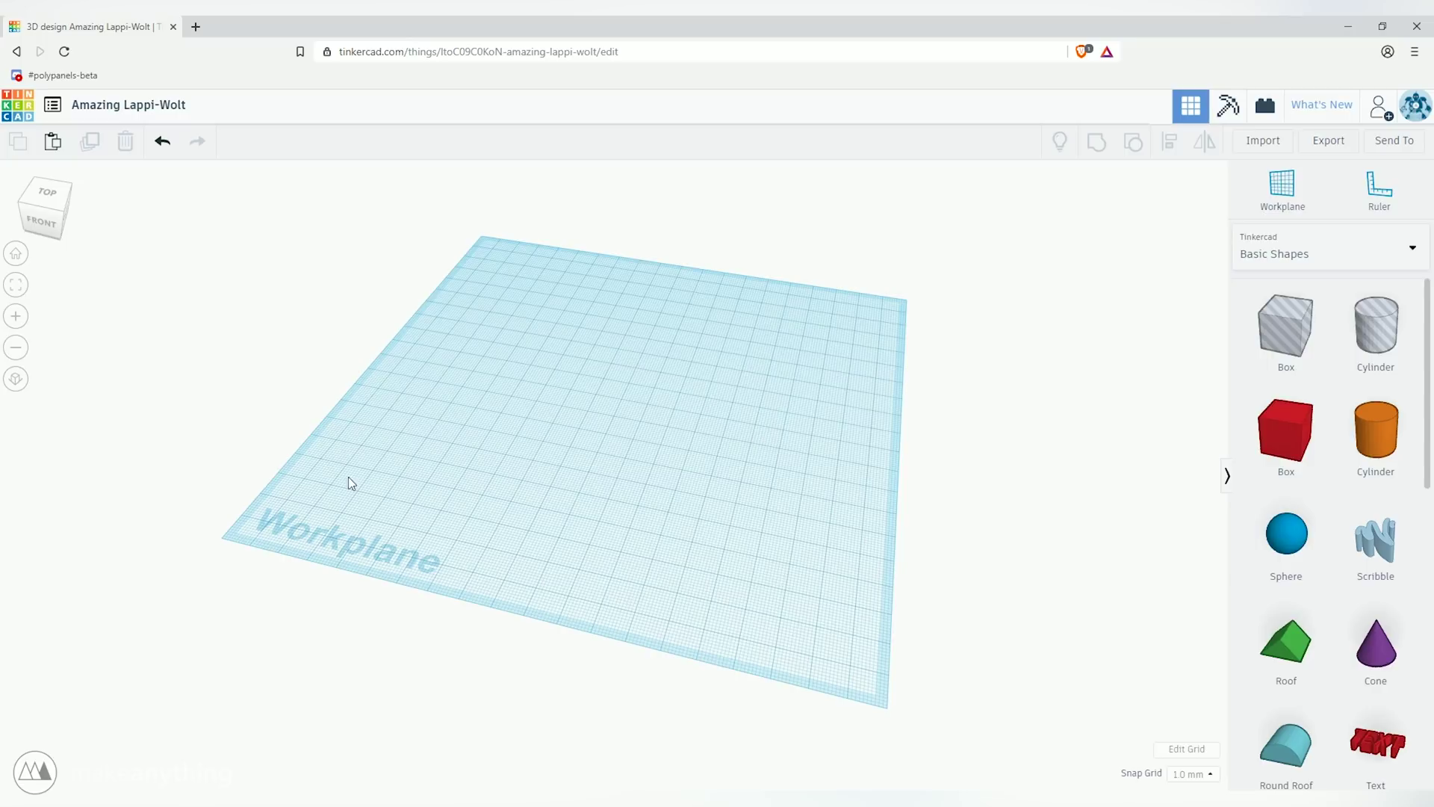
Step: Orbit the view around the empty Amazing Lappi-Wolt workplane
{"action": "right_click_drag", "start_coordinate": [350, 482], "coordinate": [342, 562]}
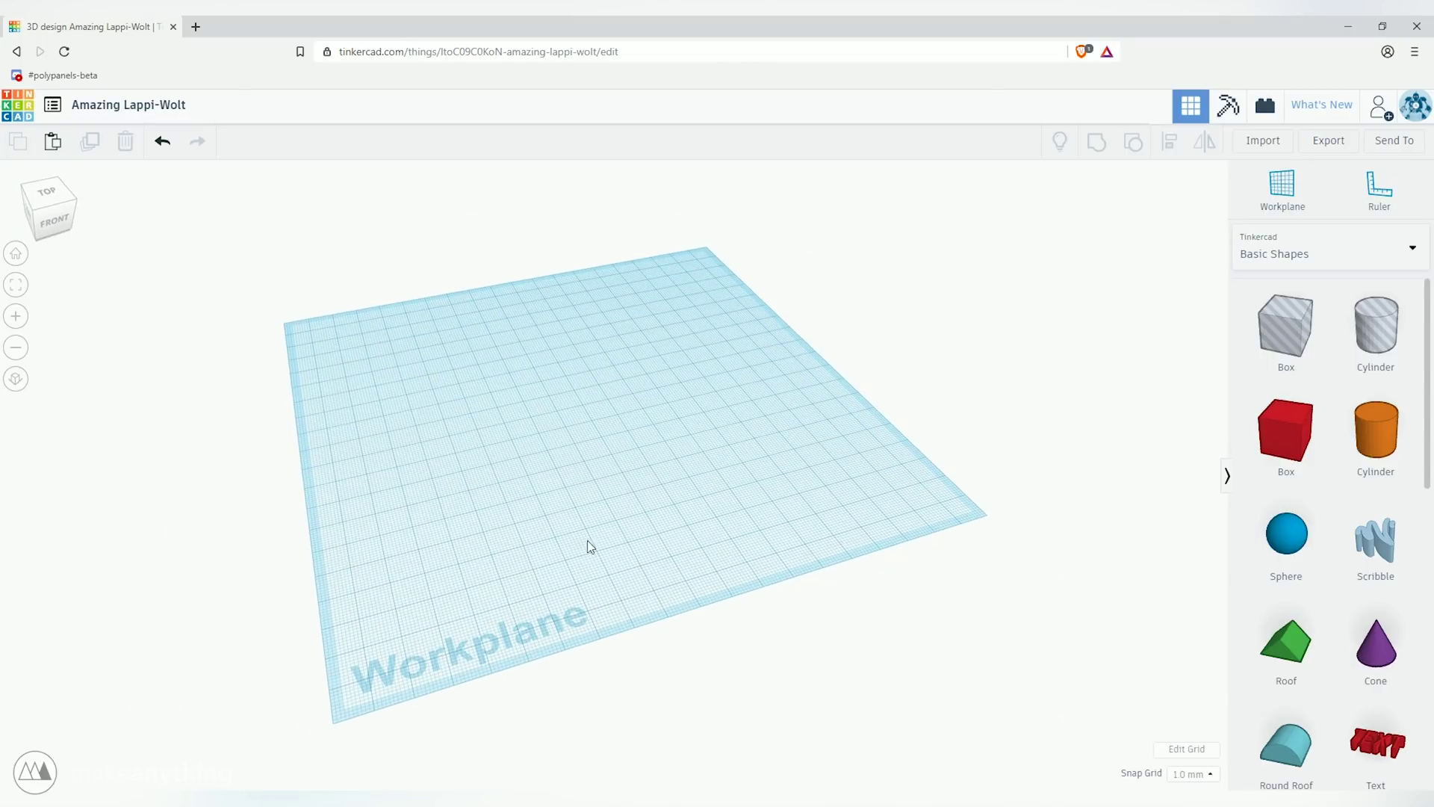
Step: Import Square_Solid.stl at scale 100 as a pink panel on the workplane
{"action": "left_click", "coordinate": [1255, 150]}
{"action": "left_click", "coordinate": [736, 439]}
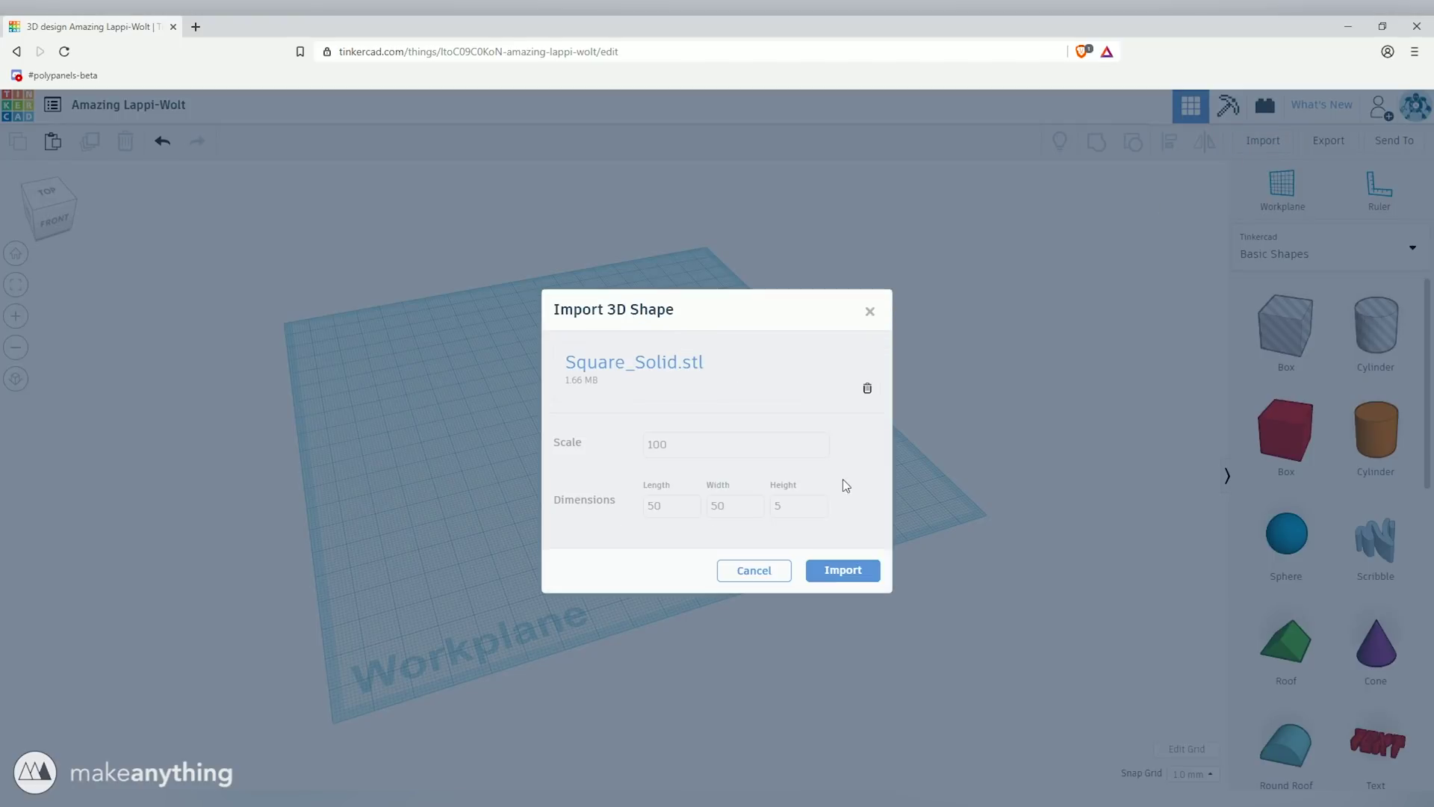
{"action": "left_click", "coordinate": [844, 570]}
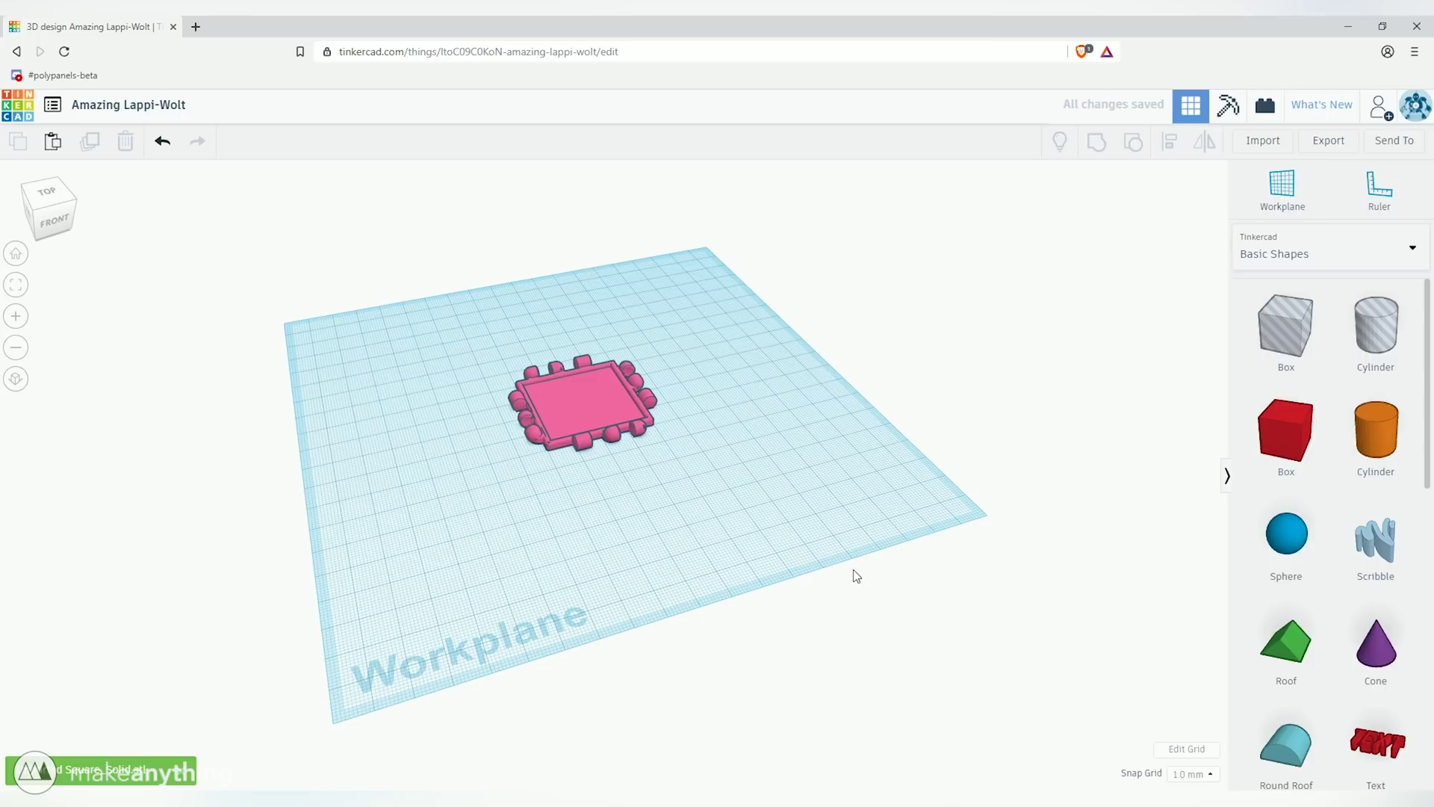
Step: Place a cylinder to the right of the square panel and make it a hole
{"action": "scroll", "coordinate": [577, 318], "scroll_direction": "up", "scroll_amount": 10}
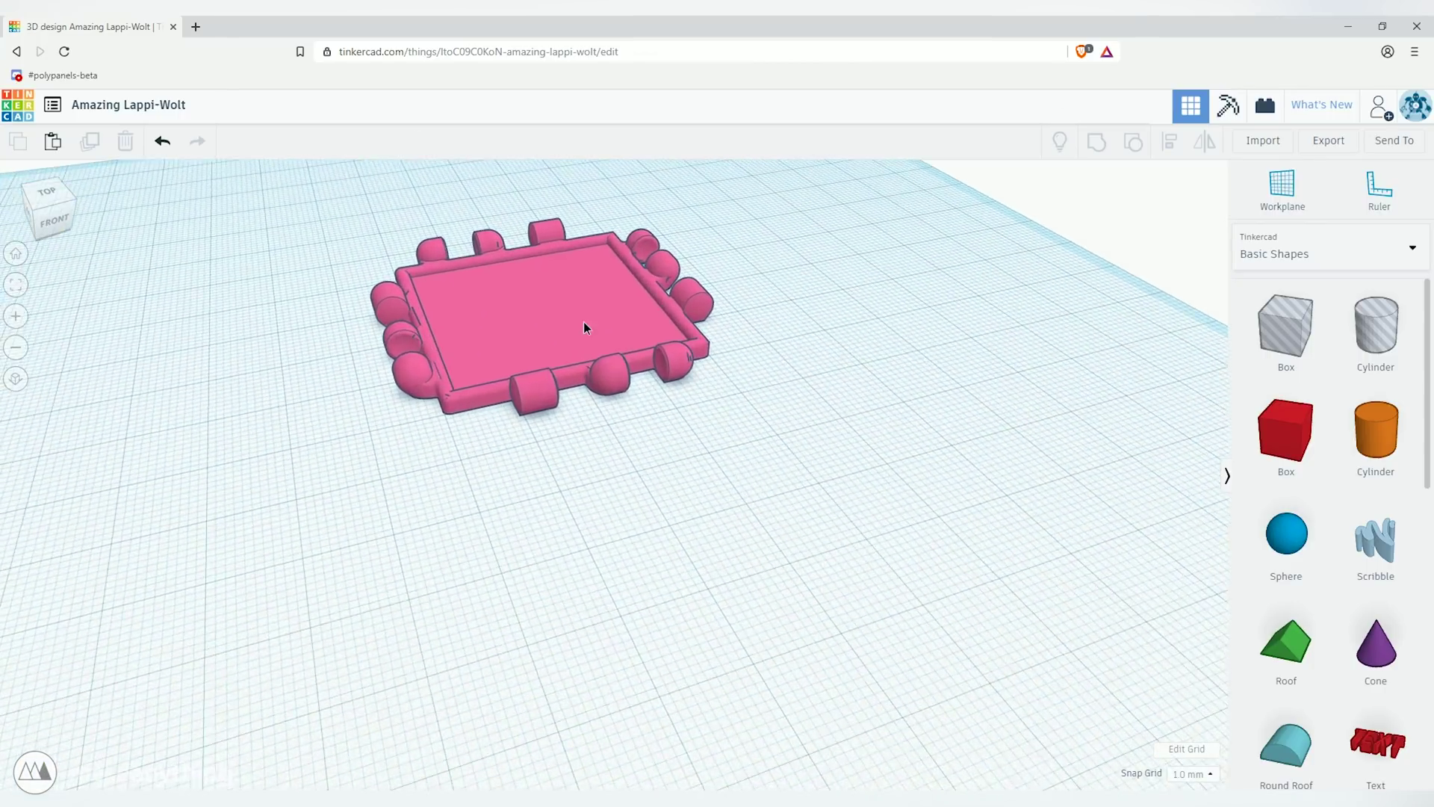
{"action": "right_click_drag", "start_coordinate": [584, 326], "coordinate": [782, 401]}
{"action": "middle_click_drag", "start_coordinate": [782, 401], "coordinate": [781, 465]}
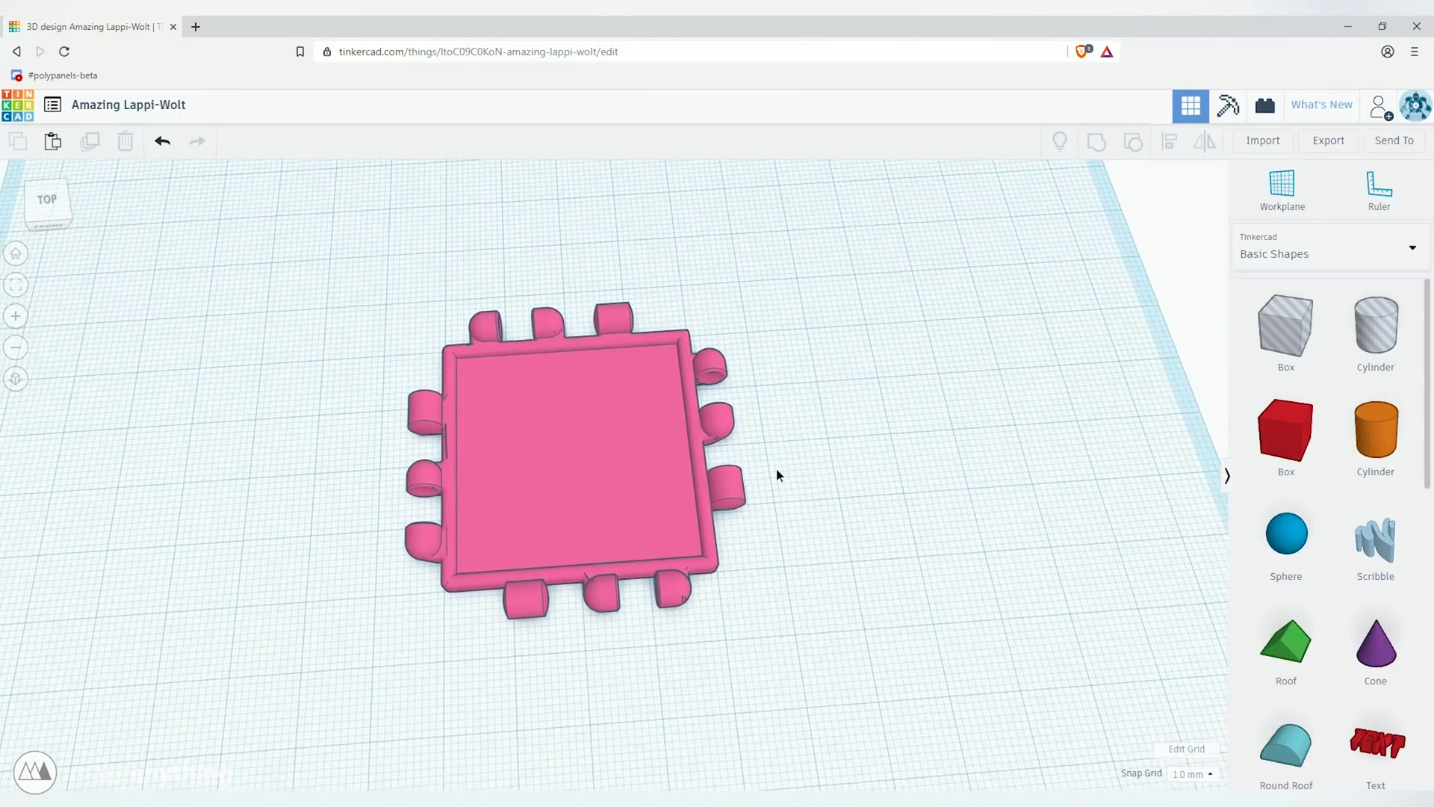
{"action": "right_click_drag", "start_coordinate": [777, 474], "coordinate": [786, 465]}
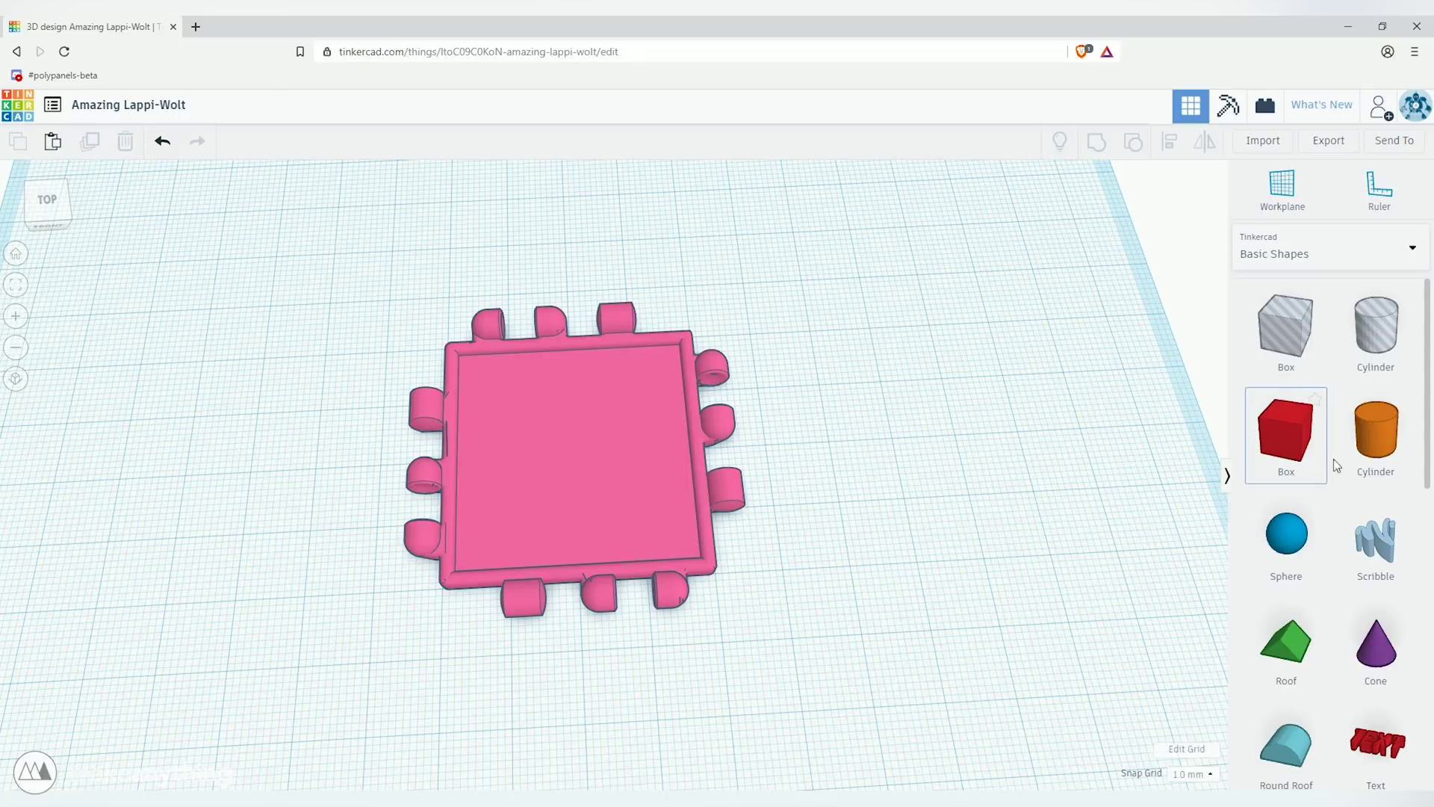
{"action": "left_click_drag", "start_coordinate": [1379, 447], "coordinate": [877, 450]}
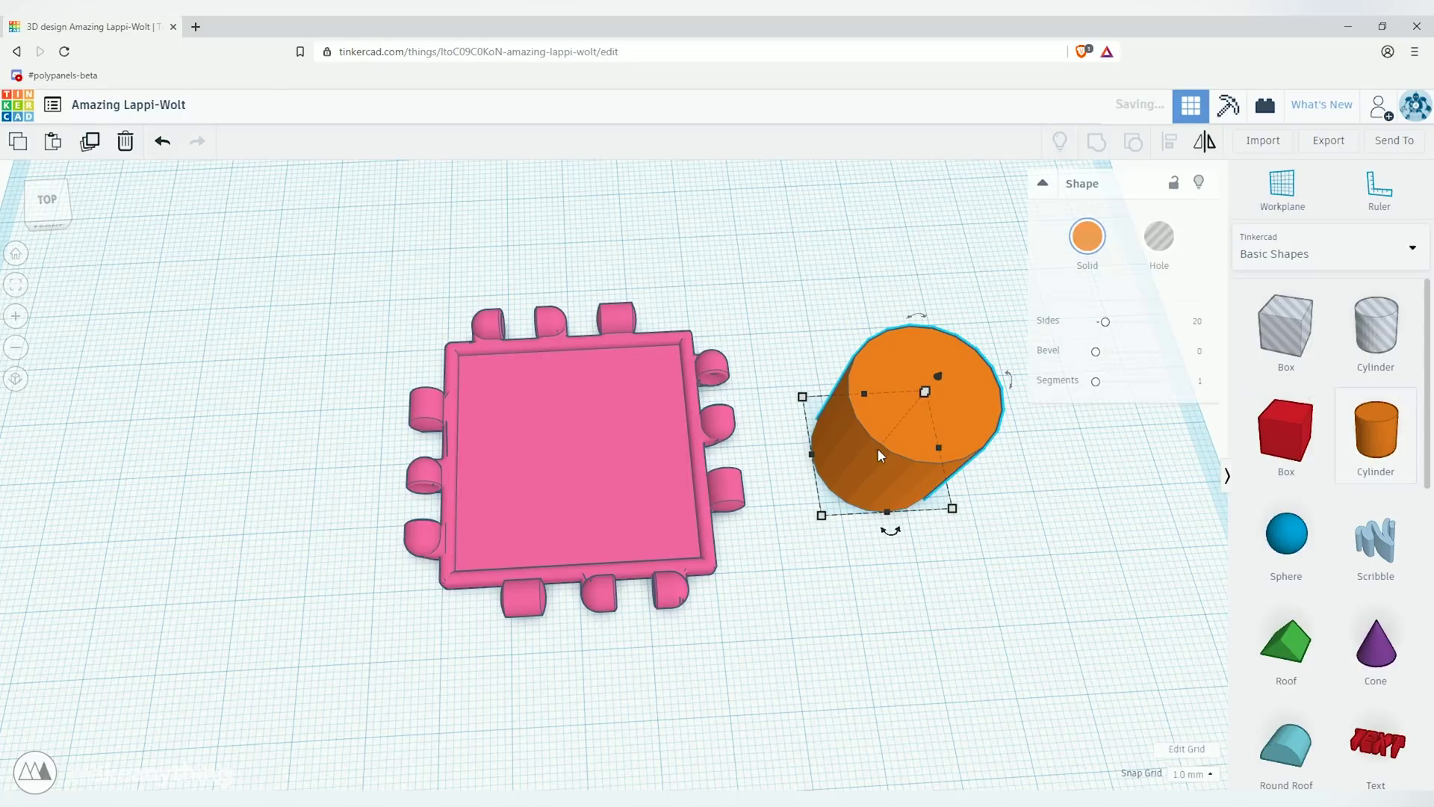
{"action": "right_click_drag", "start_coordinate": [1118, 586], "coordinate": [1043, 515]}
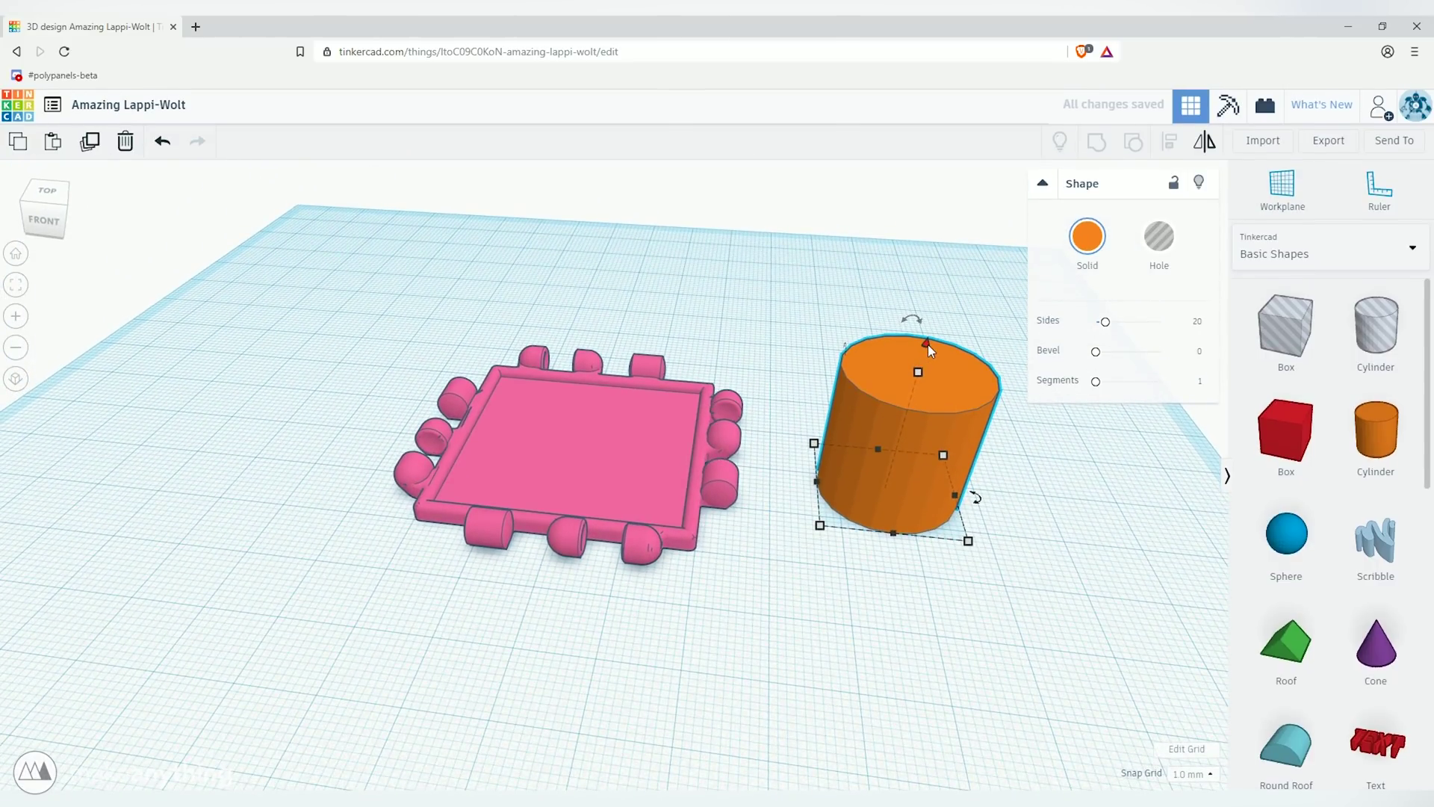
{"action": "left_click", "coordinate": [1171, 252]}
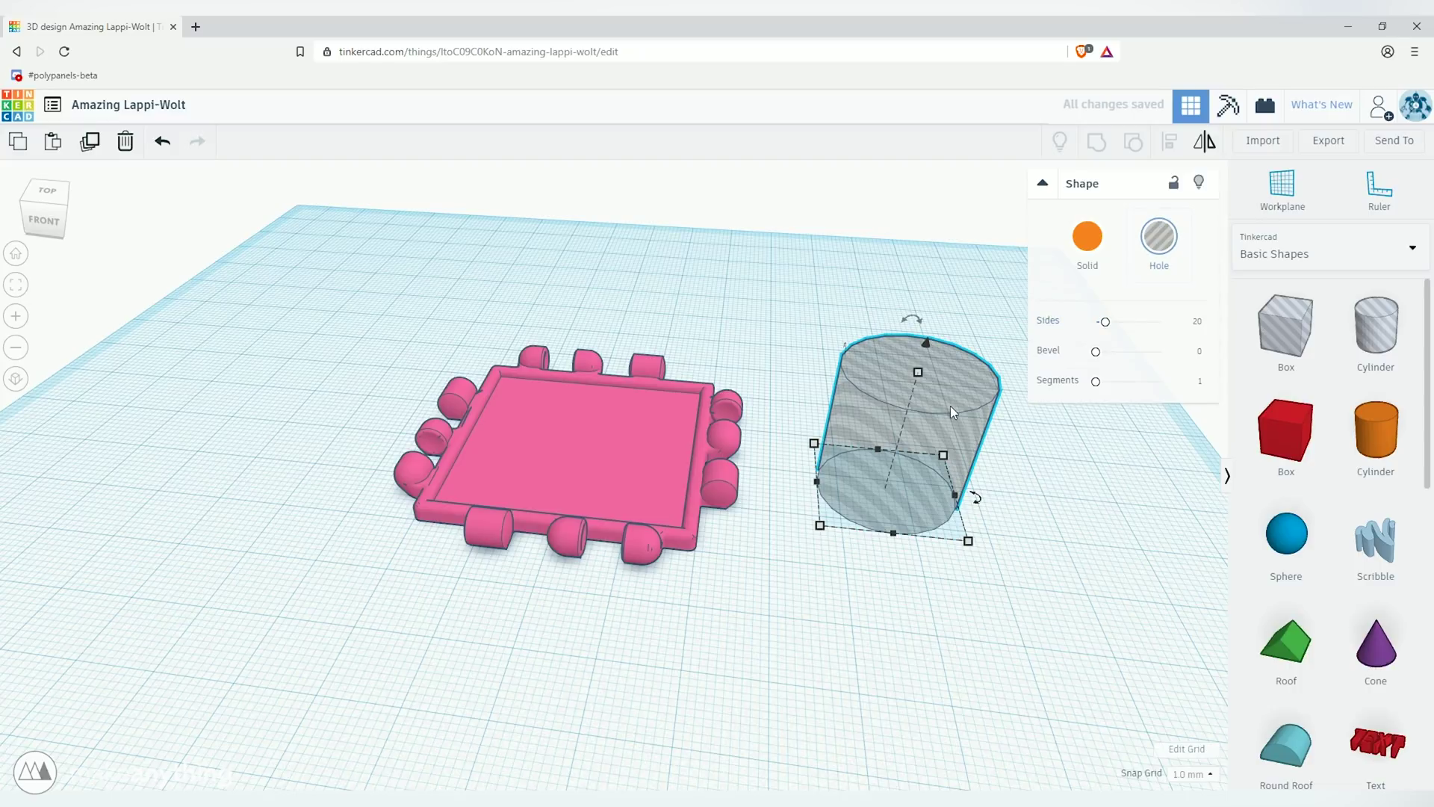
Step: Set the hole's height to 3 mm and its footprint to 6 mm
{"action": "left_click_drag", "start_coordinate": [927, 340], "coordinate": [908, 407]}
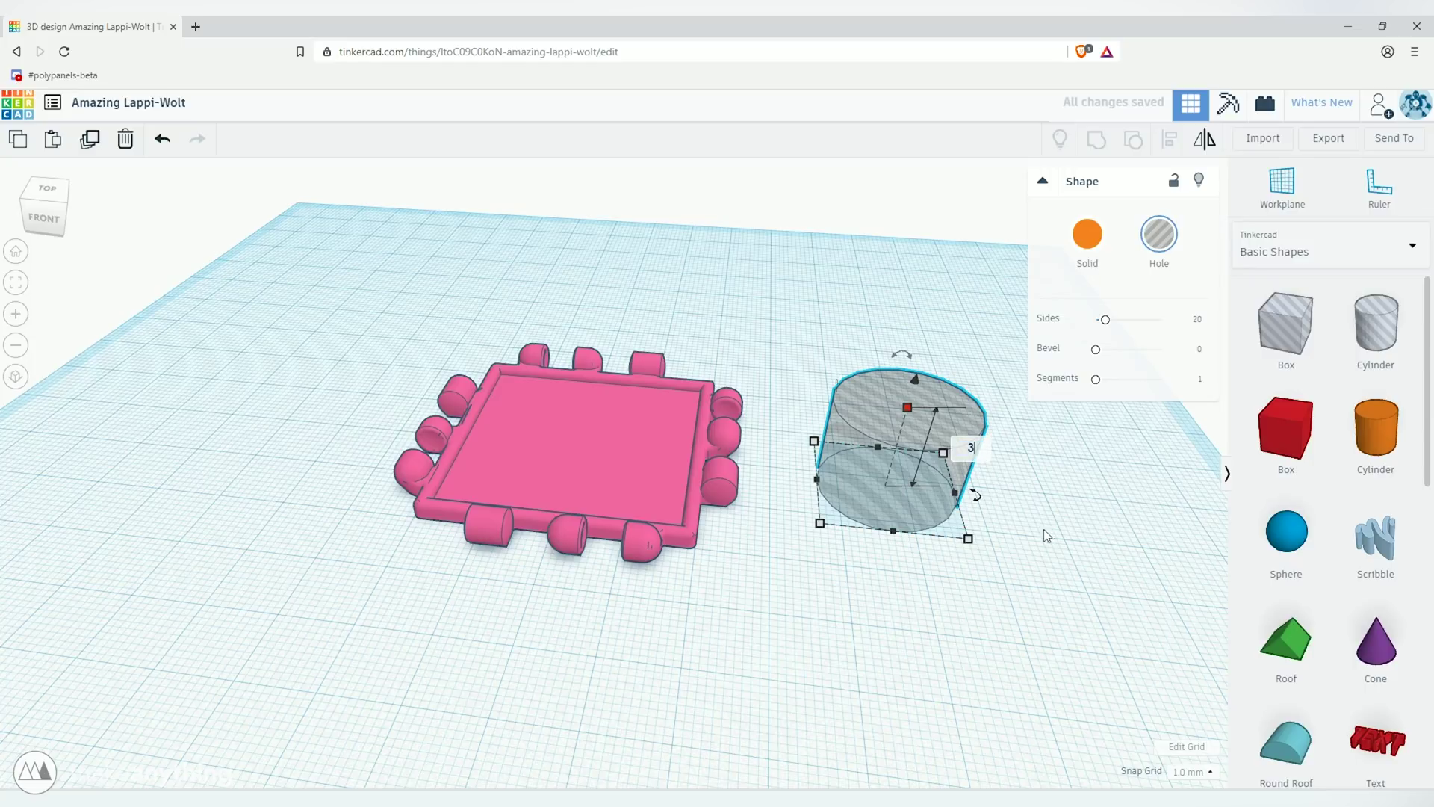
{"action": "key", "text": "Return"}
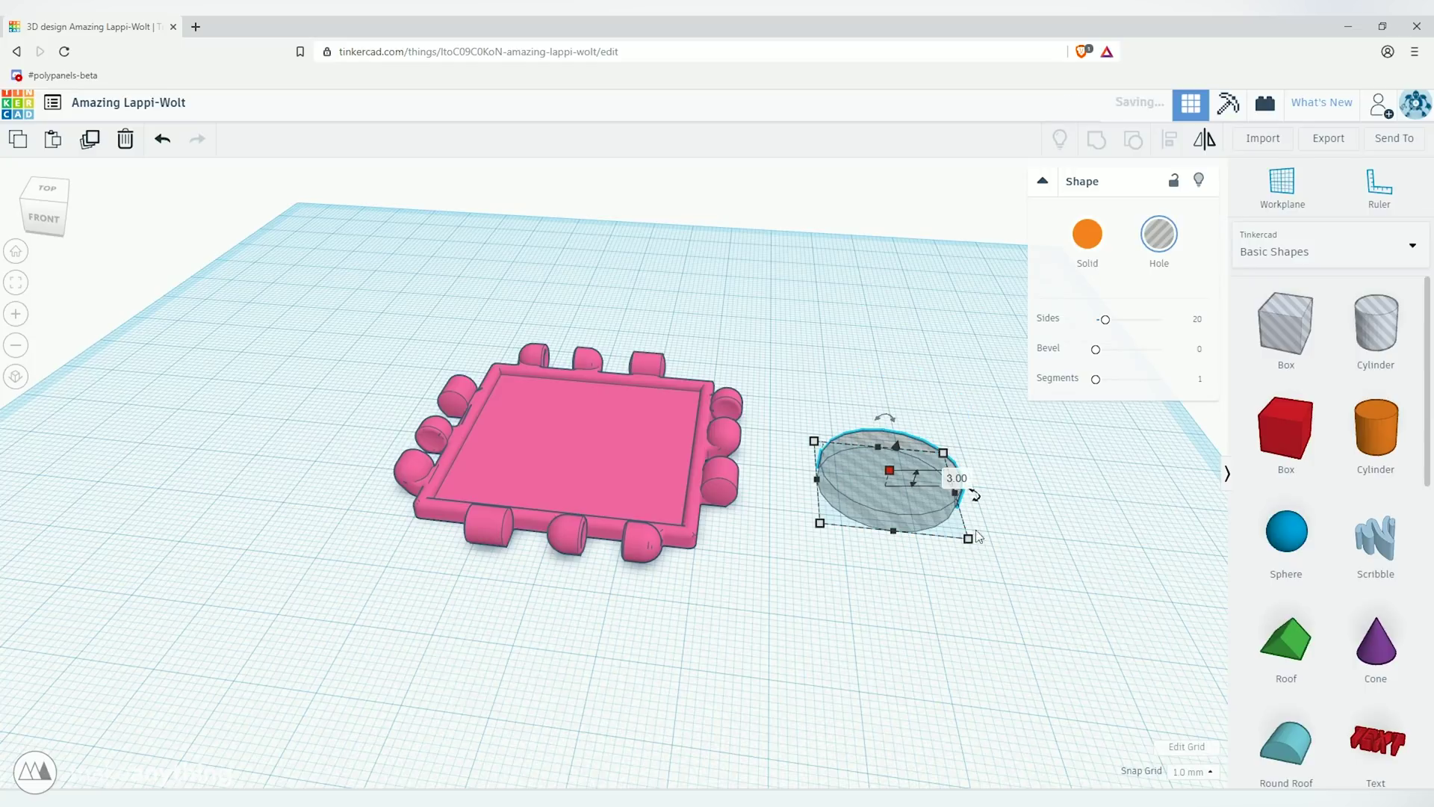
{"action": "type", "text": "6"}
{"action": "key", "text": "Tab"}
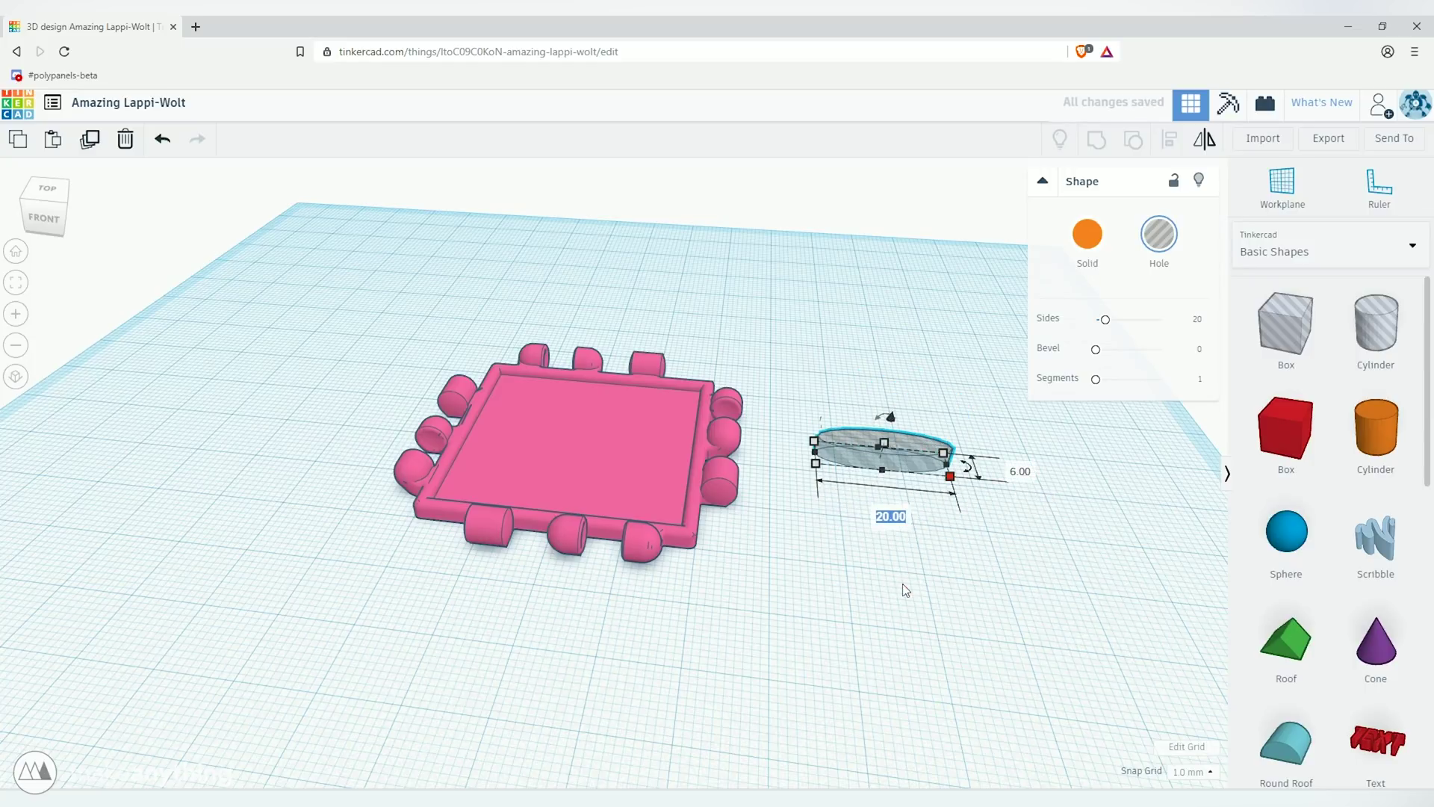
{"action": "key", "text": "Return"}
Step: Widen the hole's footprint to 6.2 mm, then deselect it
{"action": "scroll", "coordinate": [872, 451], "scroll_direction": "up", "scroll_amount": 5}
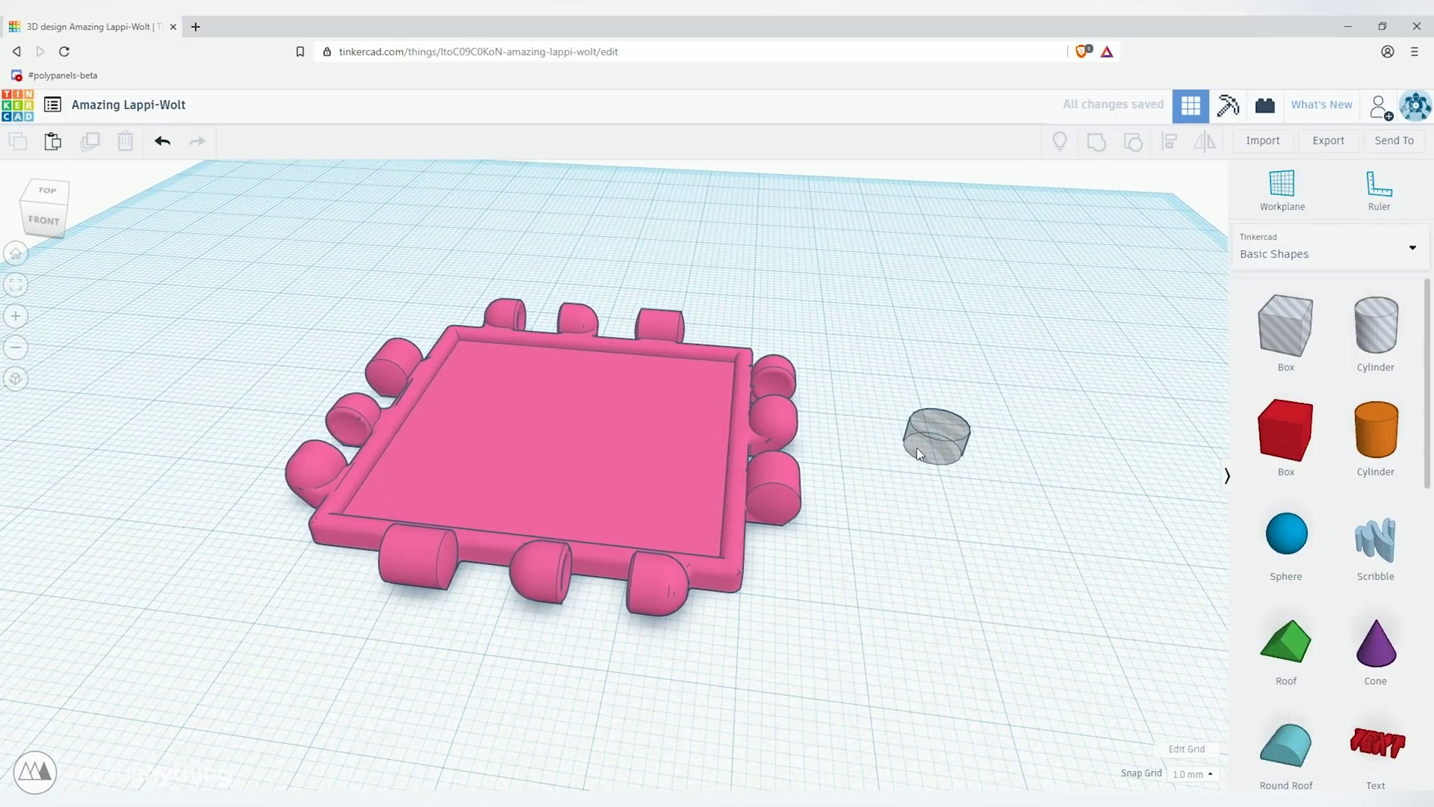
{"action": "right_click_drag", "start_coordinate": [1032, 438], "coordinate": [885, 482]}
{"action": "scroll", "coordinate": [963, 476], "scroll_direction": "up", "scroll_amount": 3}
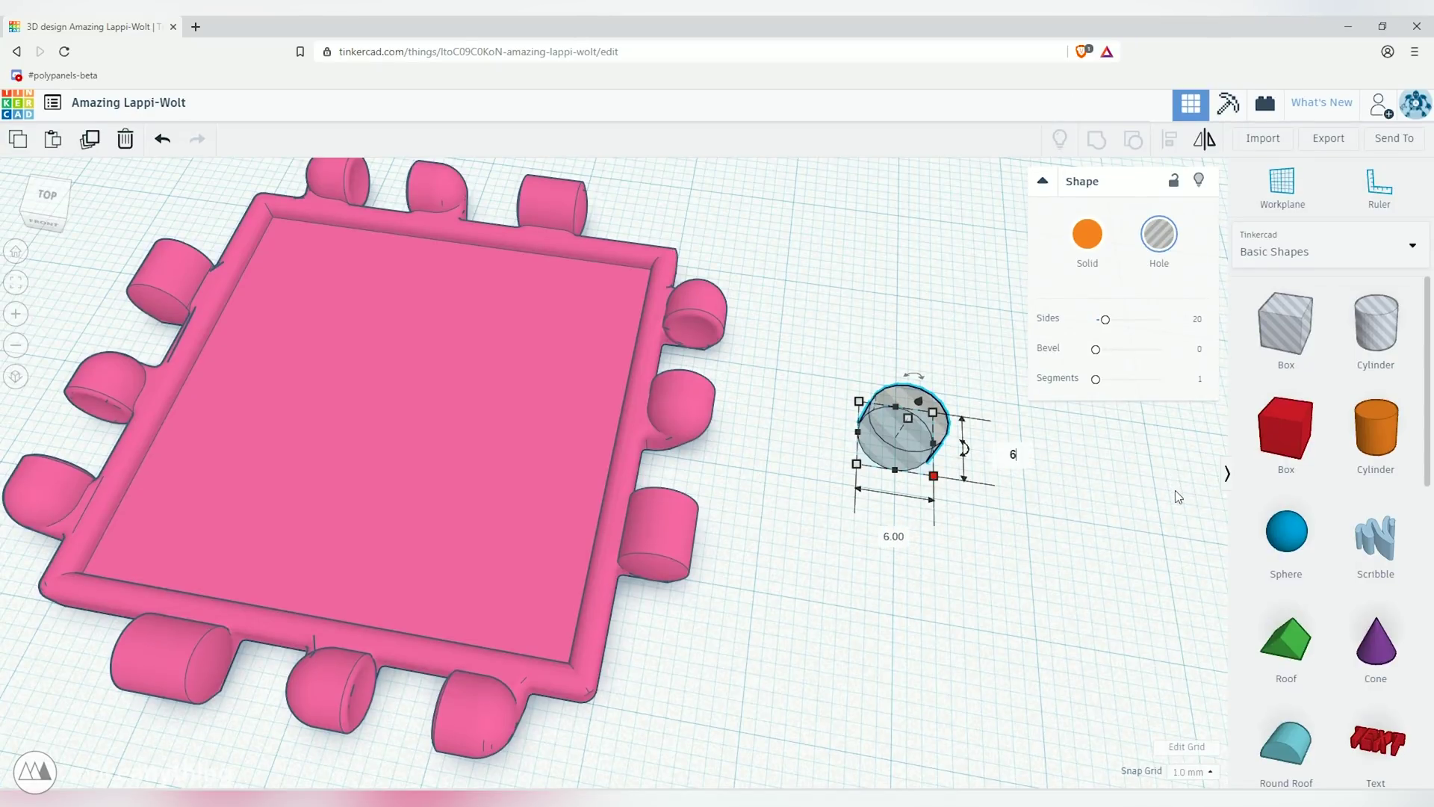
{"action": "left_click", "coordinate": [897, 537]}
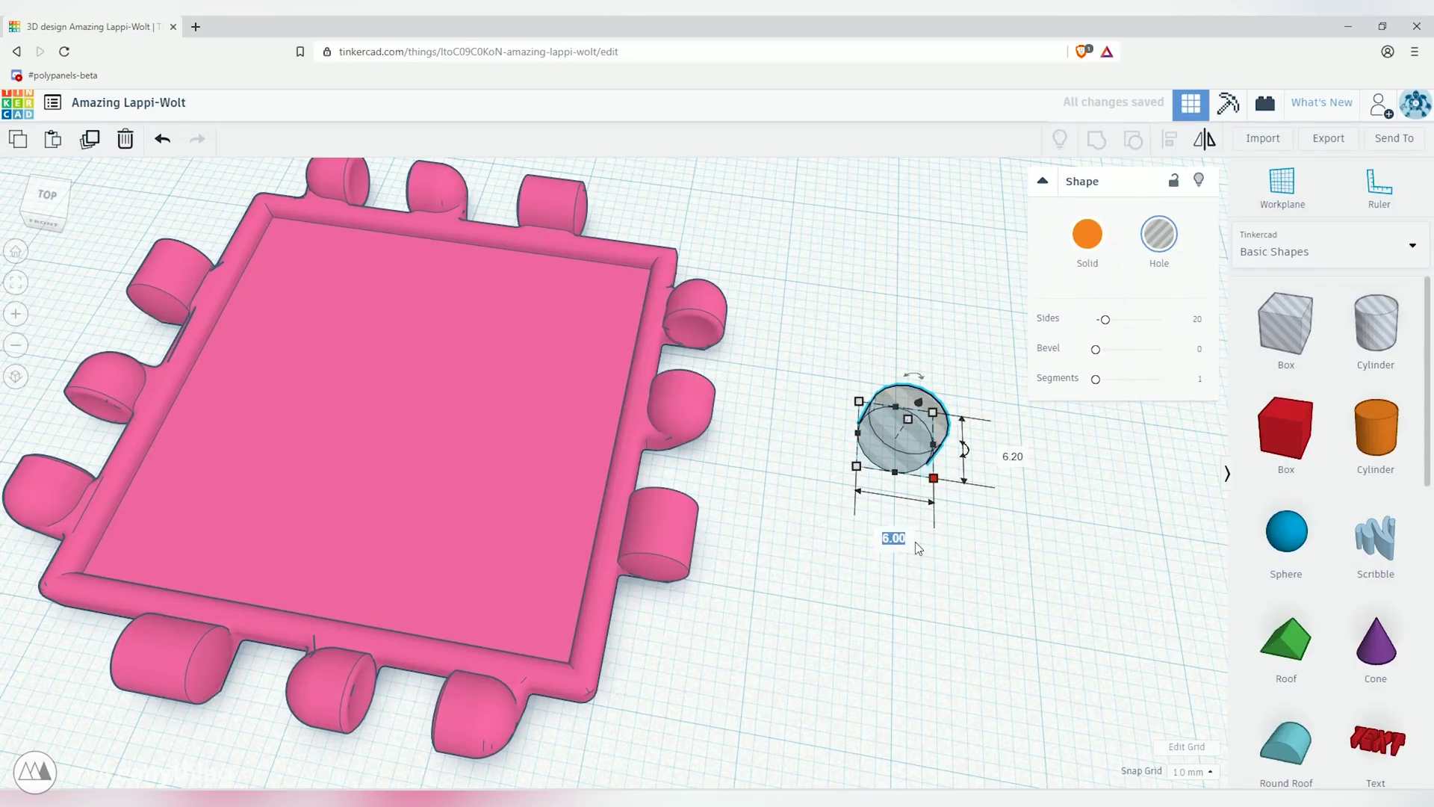
{"action": "type", "text": "6.2"}
{"action": "key", "text": "Return"}
{"action": "right_click_drag", "start_coordinate": [916, 541], "coordinate": [1133, 367]}
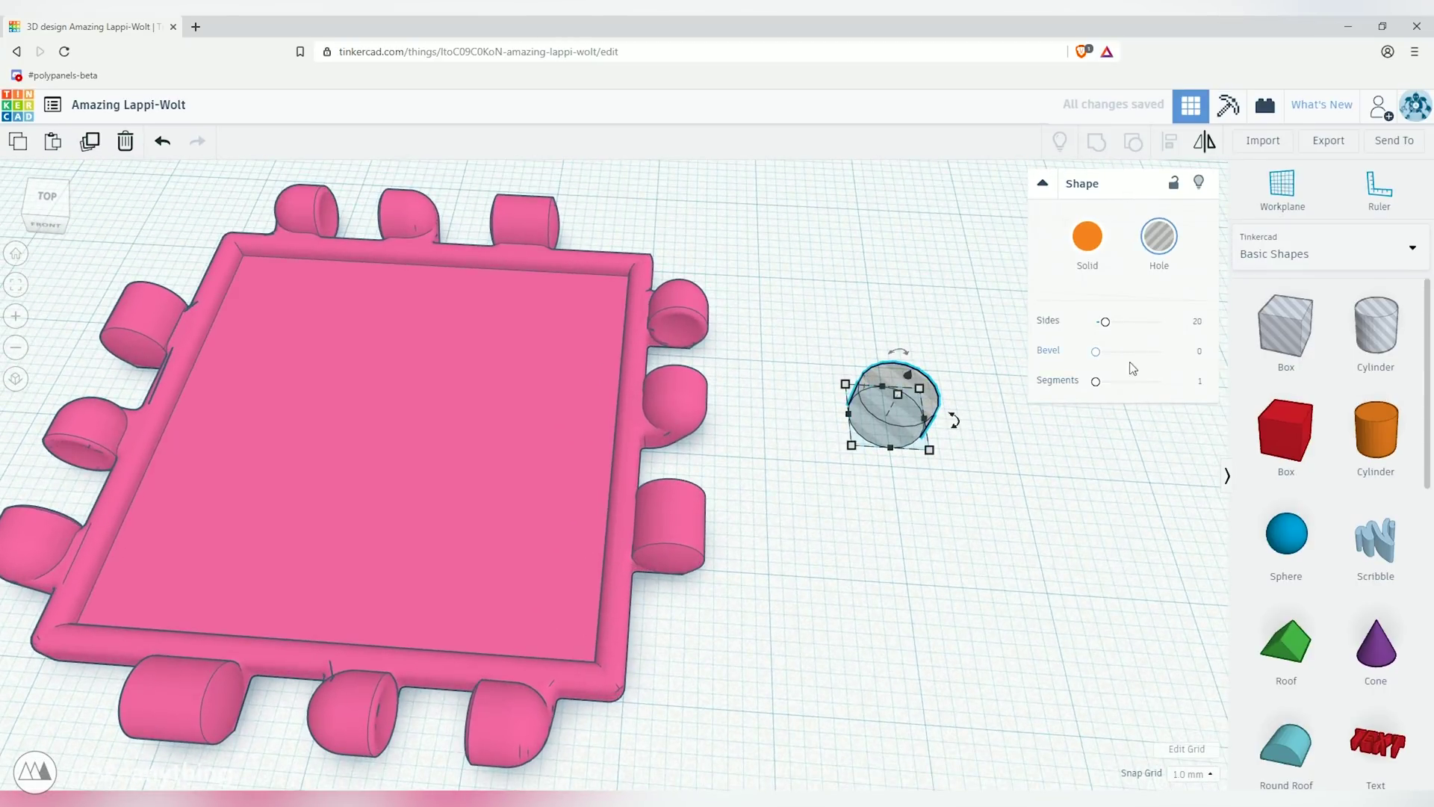
{"action": "left_click", "coordinate": [1038, 514]}
Step: Add a solid 8 × 8 × 3 mm cylinder and move it onto the hole
{"action": "left_click_drag", "start_coordinate": [1366, 455], "coordinate": [900, 410]}
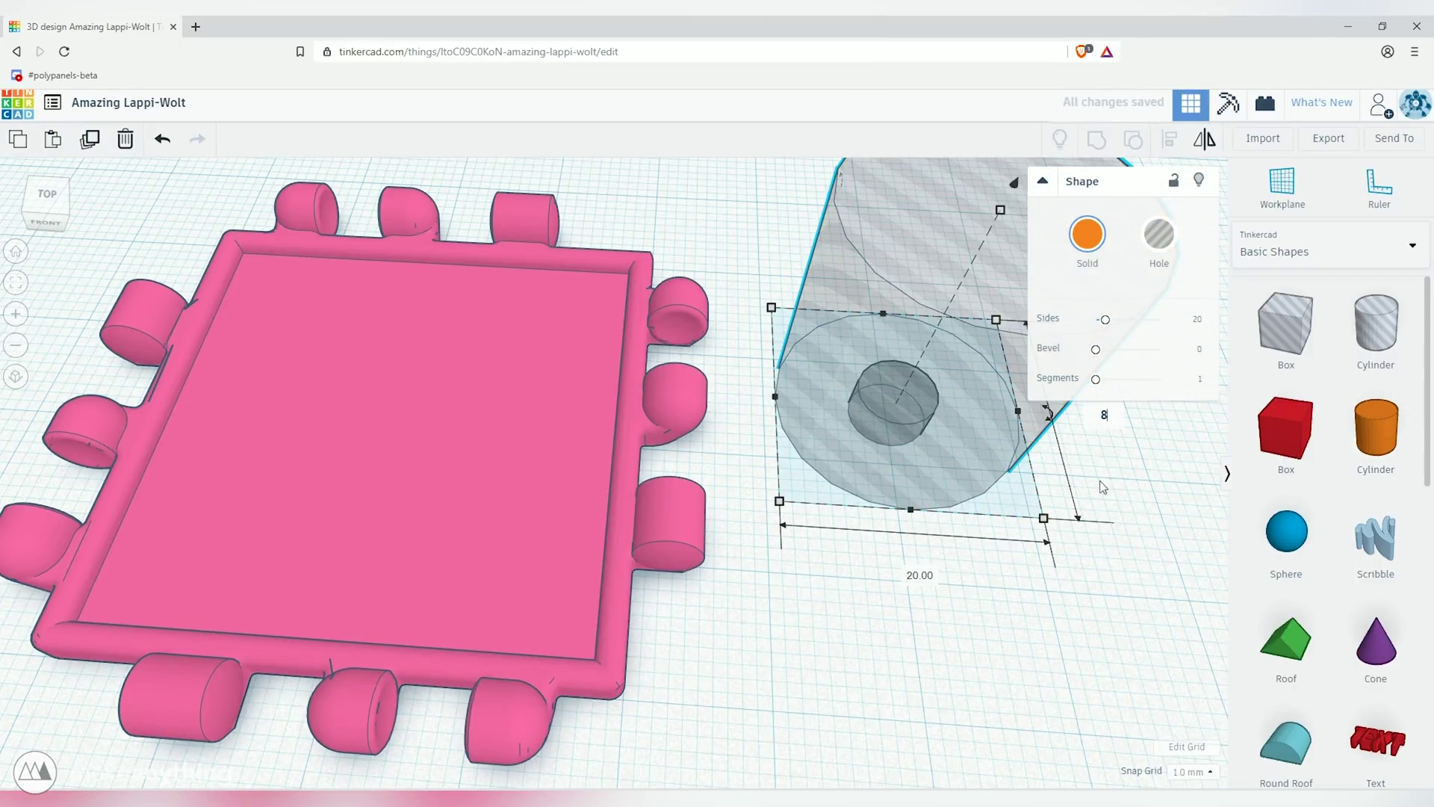
{"action": "key", "text": "Return"}
{"action": "left_click", "coordinate": [925, 576]}
{"action": "type", "text": "8"}
{"action": "key", "text": "Return"}
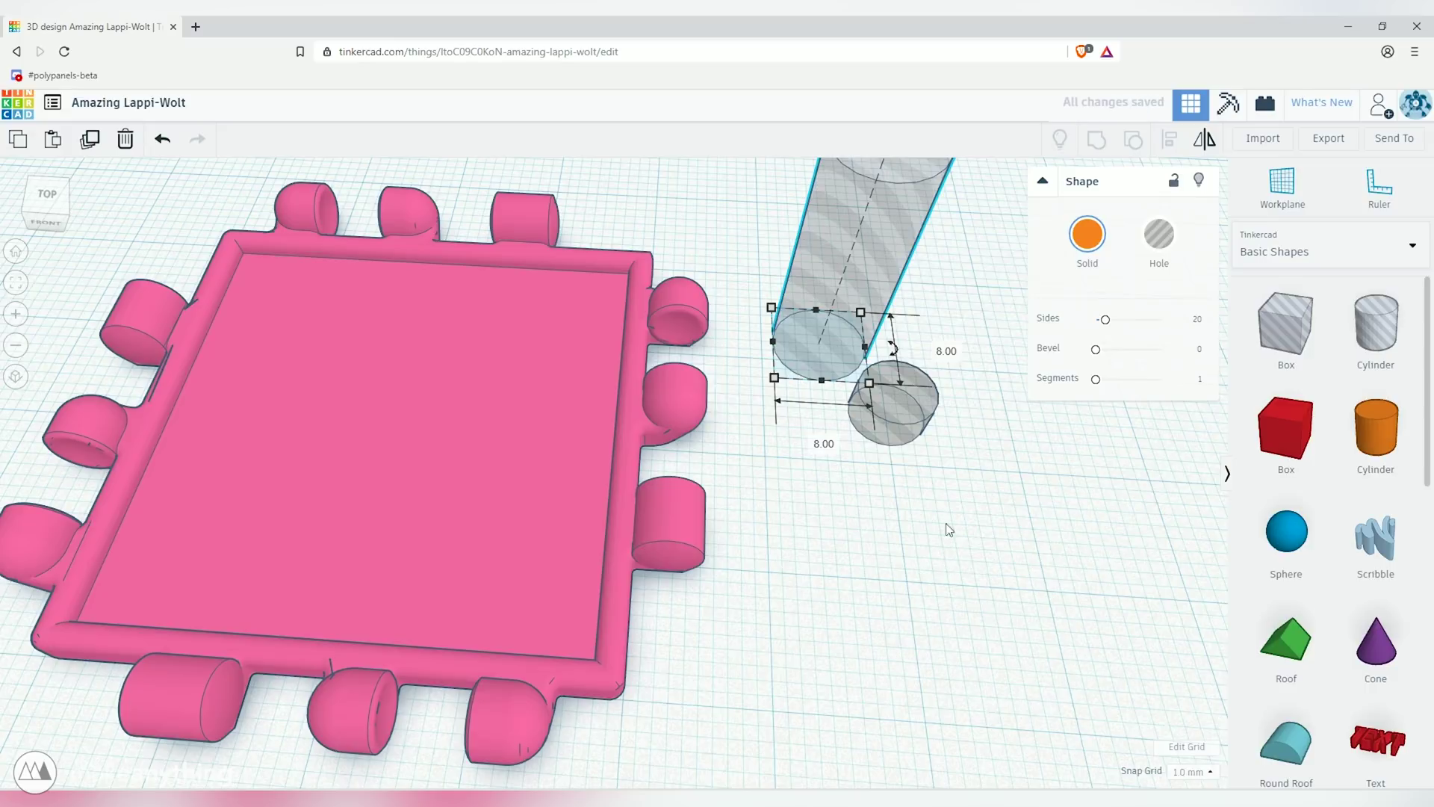
{"action": "left_click", "coordinate": [1080, 246]}
{"action": "scroll", "coordinate": [763, 320], "scroll_direction": "down", "scroll_amount": 5}
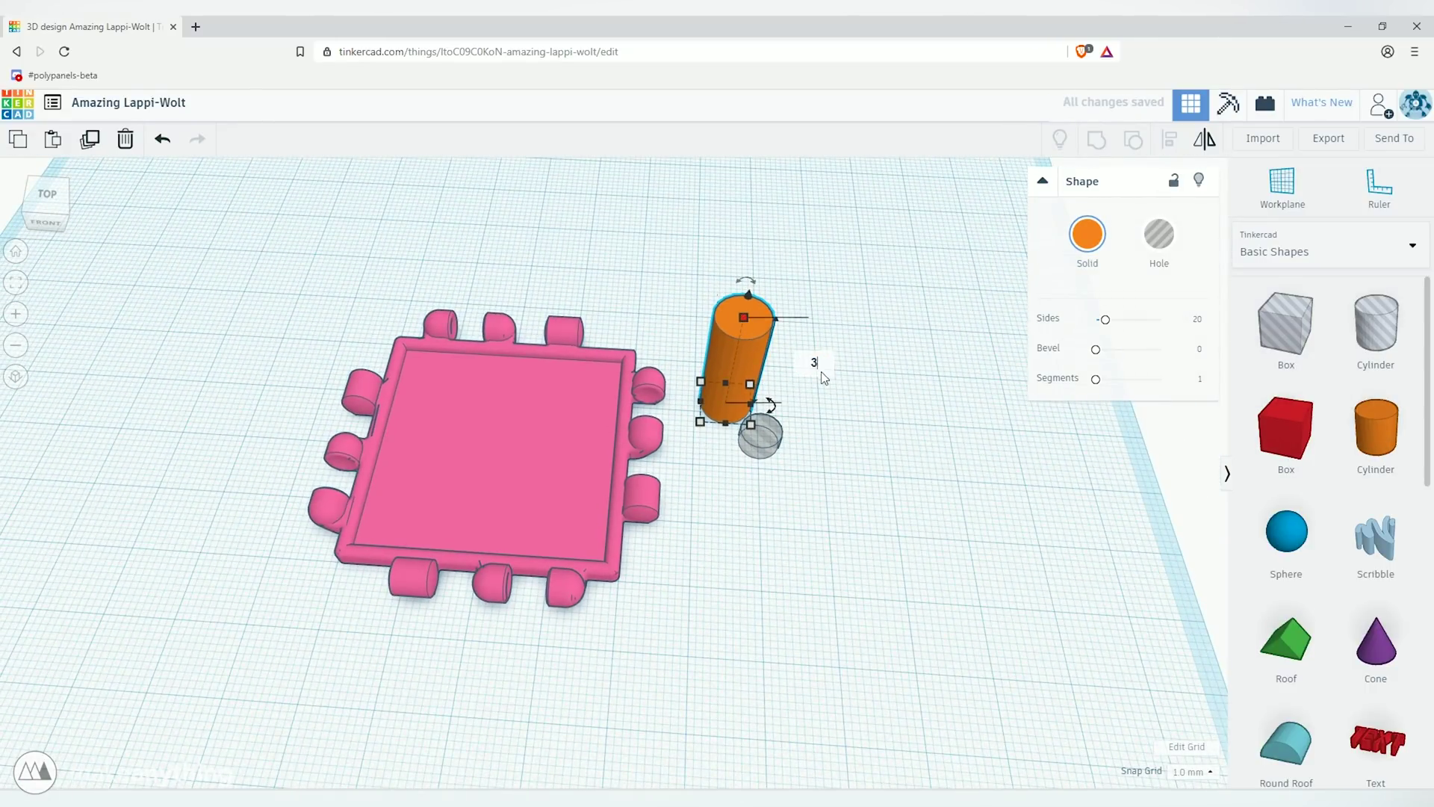
{"action": "key", "text": "Return"}
{"action": "scroll", "coordinate": [850, 469], "scroll_direction": "up", "scroll_amount": 4}
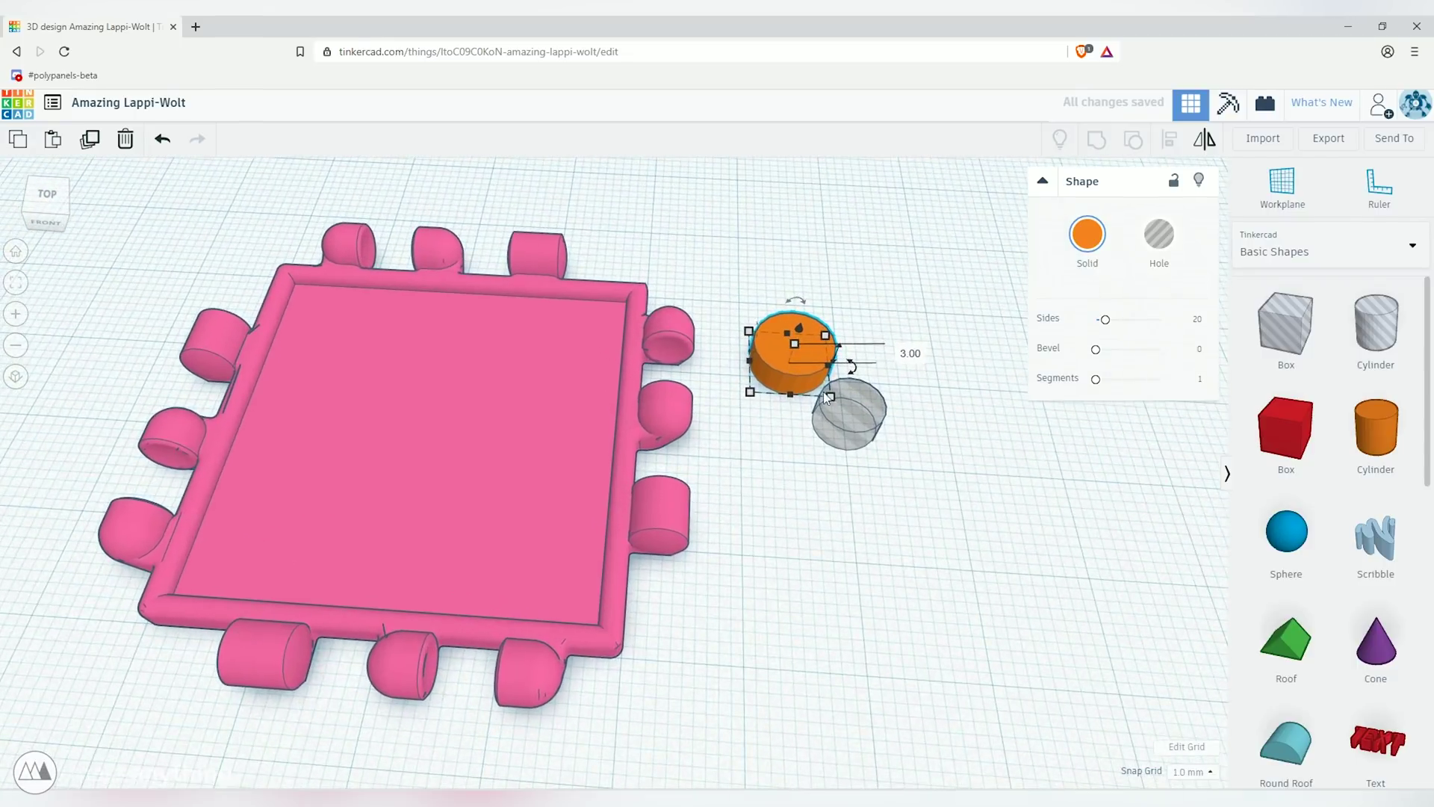
{"action": "left_click_drag", "start_coordinate": [798, 370], "coordinate": [859, 438]}
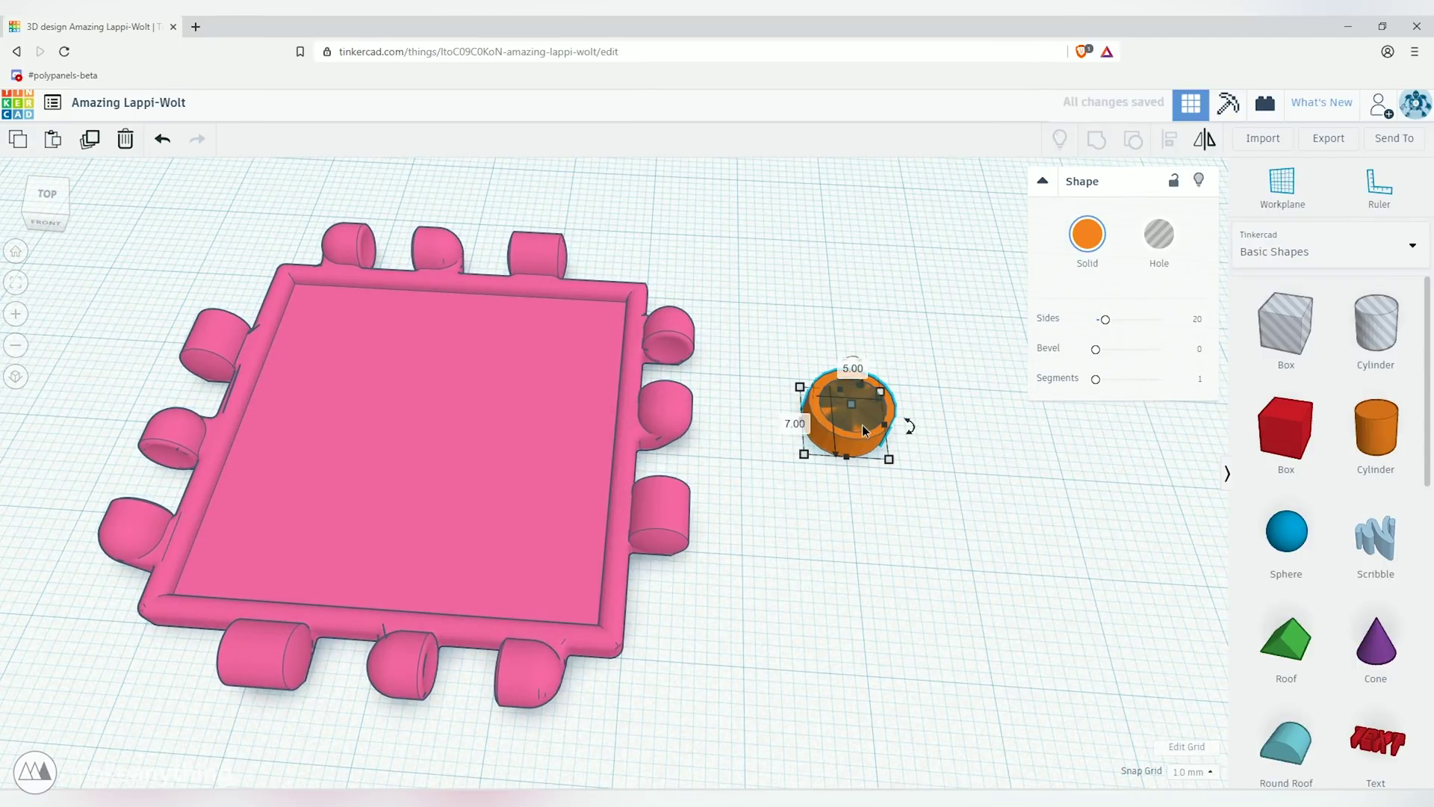
Step: Centre-align the cylinder and hole on both axes and group them into a ring
{"action": "left_click", "coordinate": [861, 427]}
{"action": "left_click", "coordinate": [861, 433]}
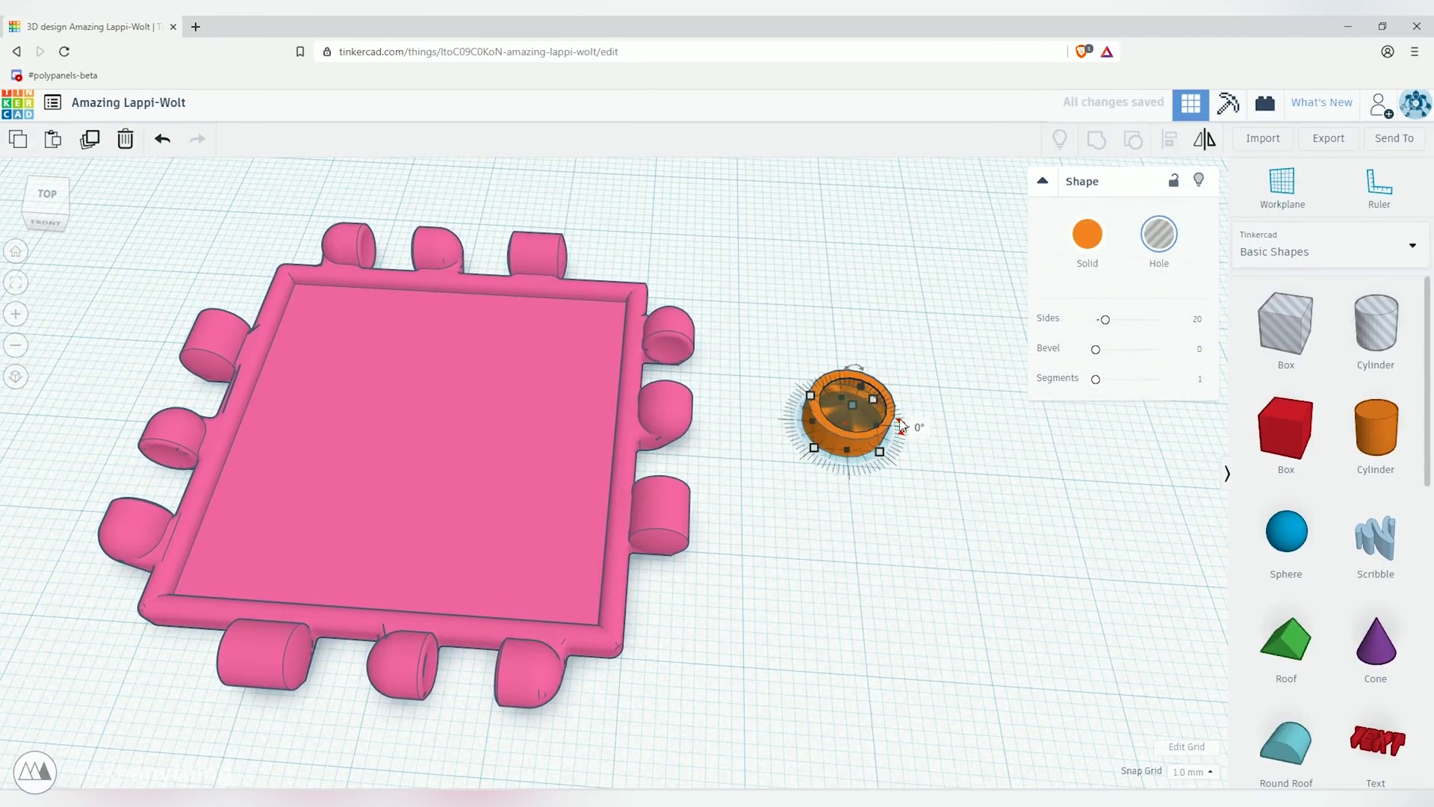
{"action": "left_click_drag", "start_coordinate": [906, 424], "coordinate": [993, 476]}
{"action": "left_click", "coordinate": [863, 406], "text": "shift"}
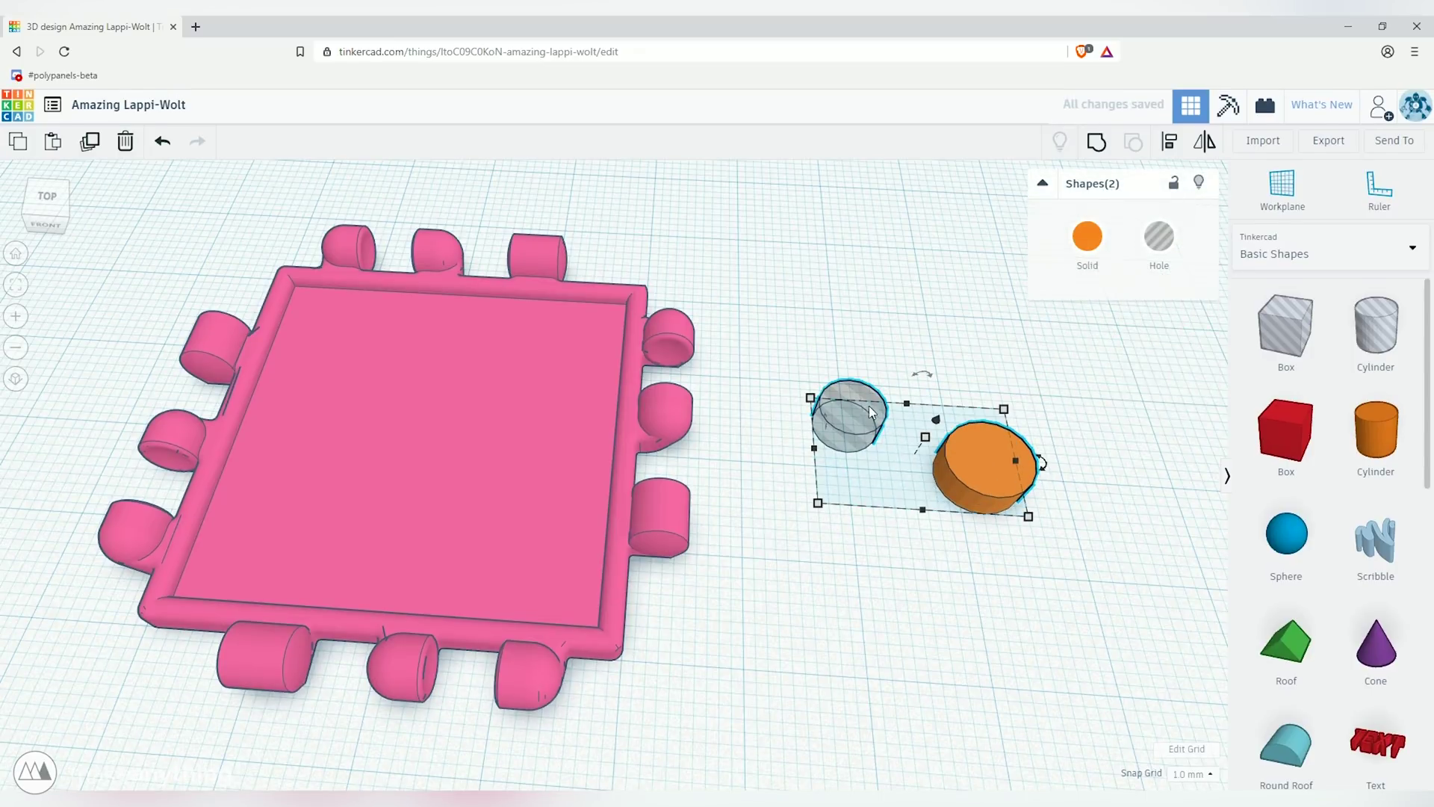
{"action": "left_click", "coordinate": [1169, 144]}
{"action": "left_click", "coordinate": [925, 528]}
{"action": "left_click", "coordinate": [852, 451]}
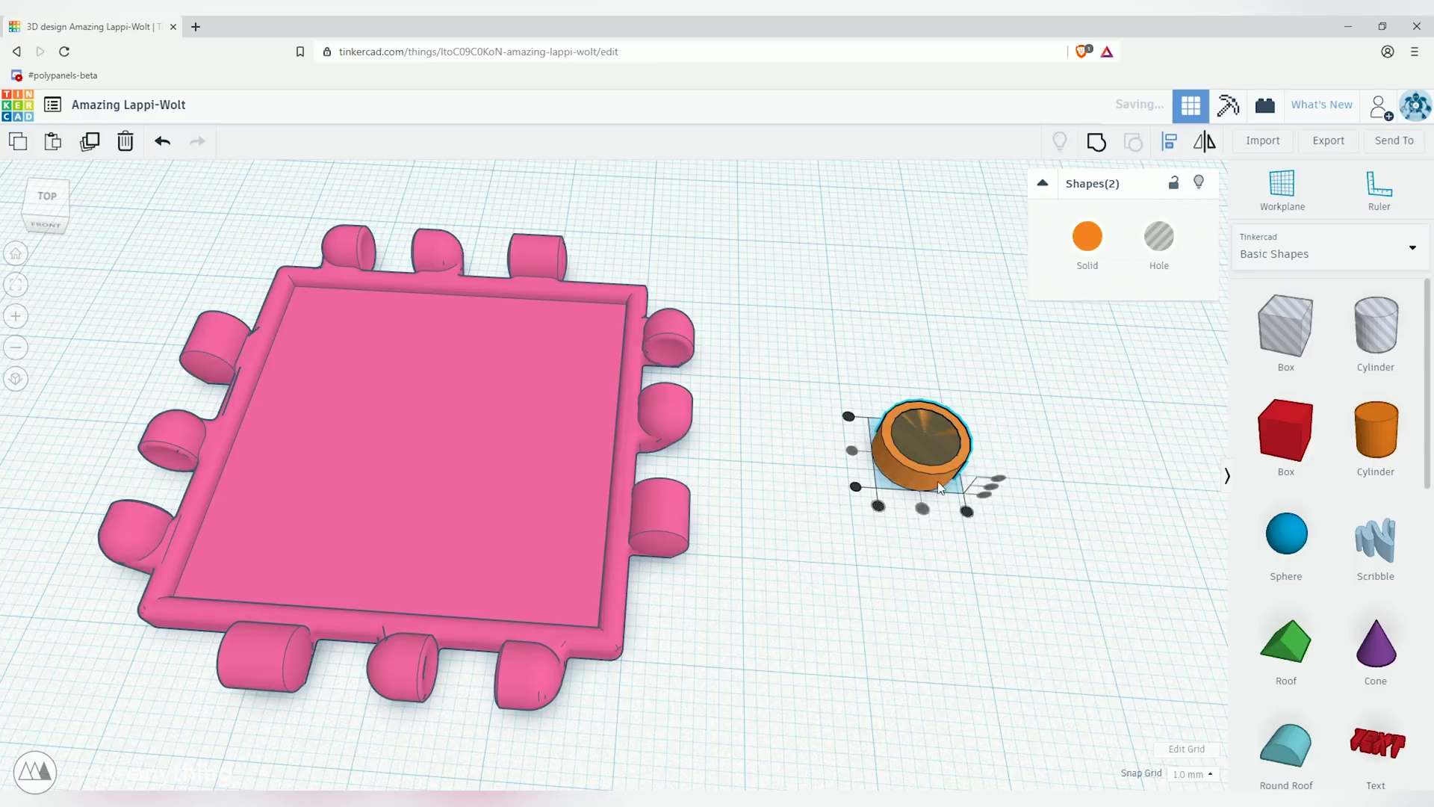
{"action": "left_click", "coordinate": [1145, 427]}
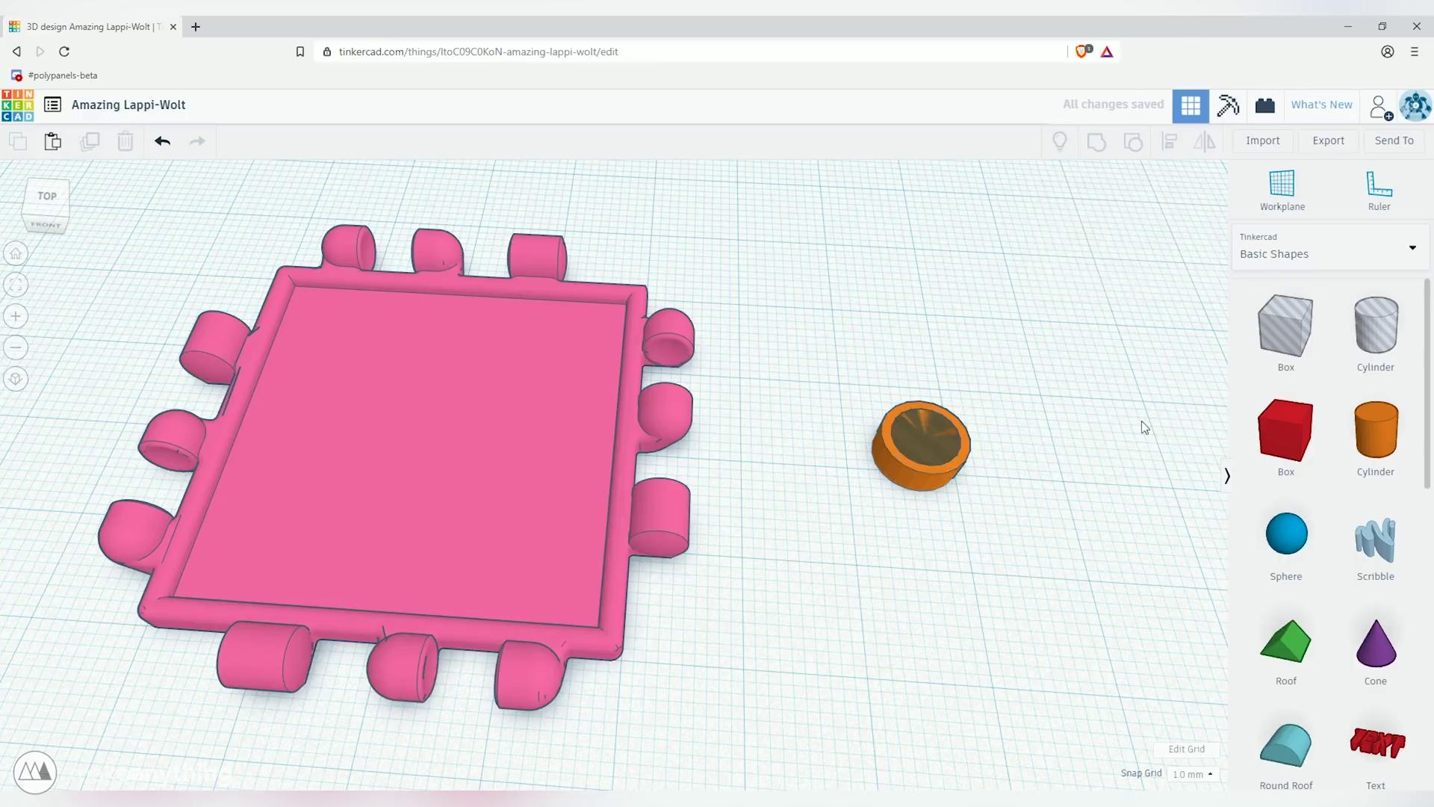
{"action": "left_click_drag", "start_coordinate": [869, 374], "coordinate": [871, 375]}
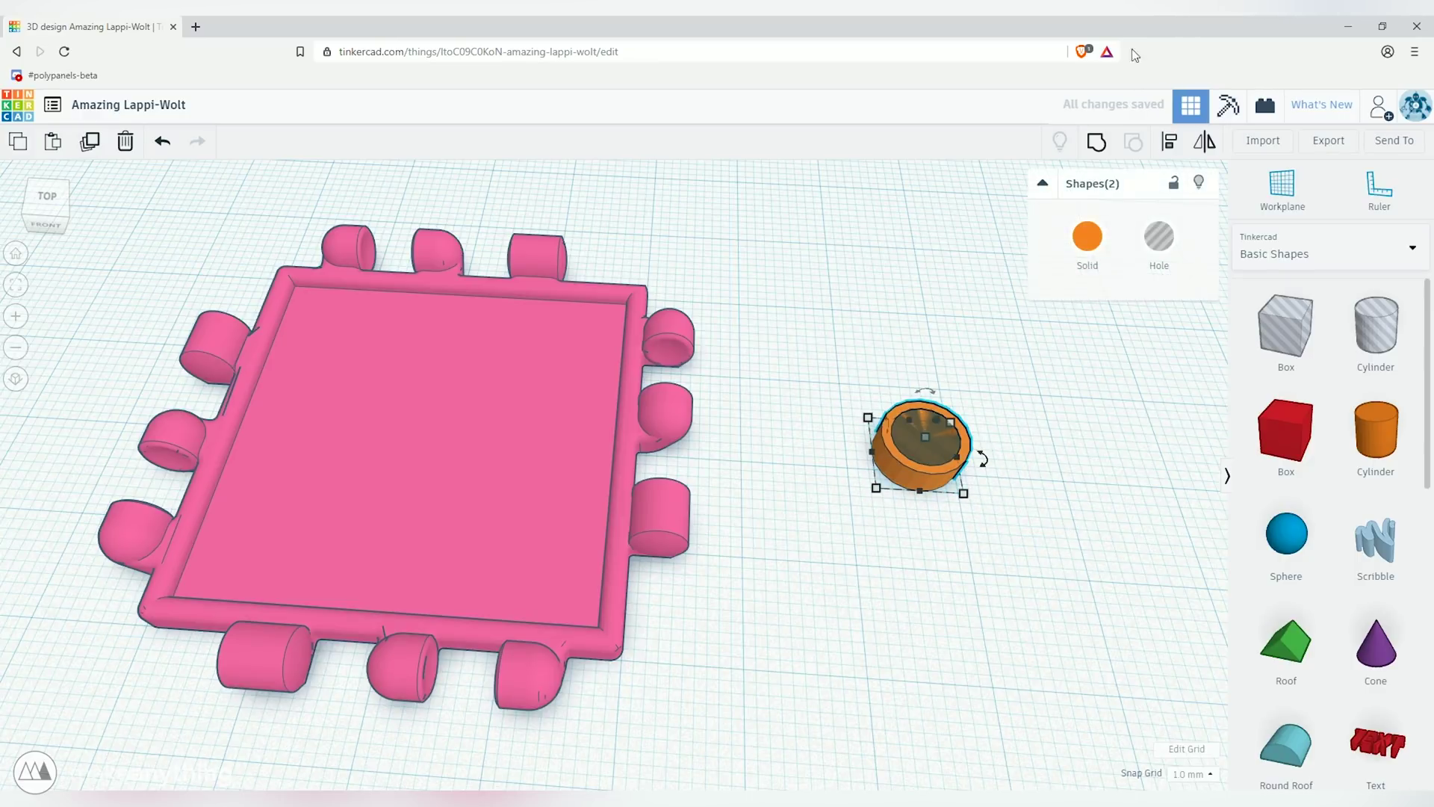
{"action": "left_click", "coordinate": [1097, 142]}
Step: Move the orange ring onto the plate's top-left corner
{"action": "scroll", "coordinate": [1028, 514], "scroll_direction": "up", "scroll_amount": 1}
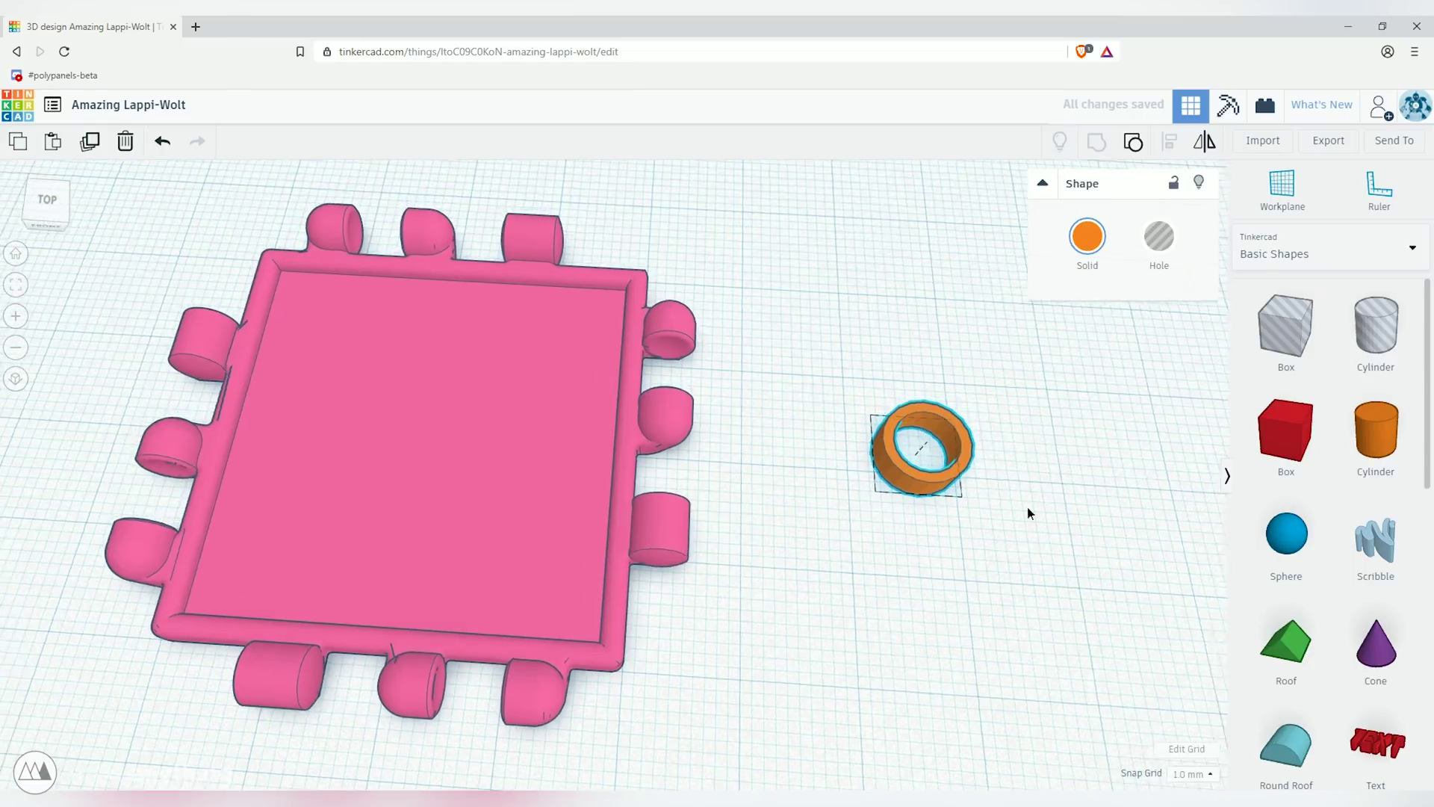
{"action": "right_click_drag", "start_coordinate": [1028, 507], "coordinate": [904, 445]}
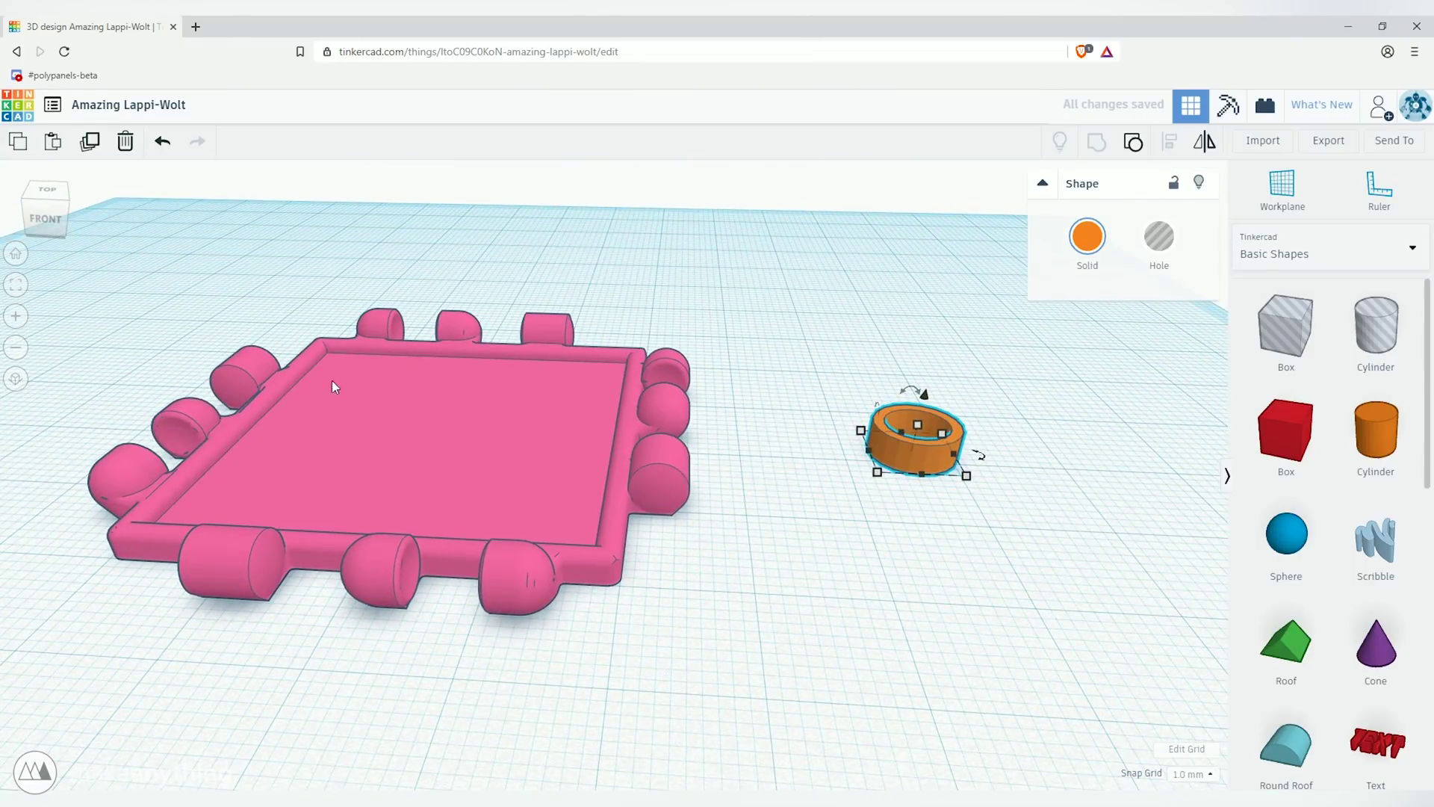
{"action": "right_click_drag", "start_coordinate": [334, 387], "coordinate": [956, 474]}
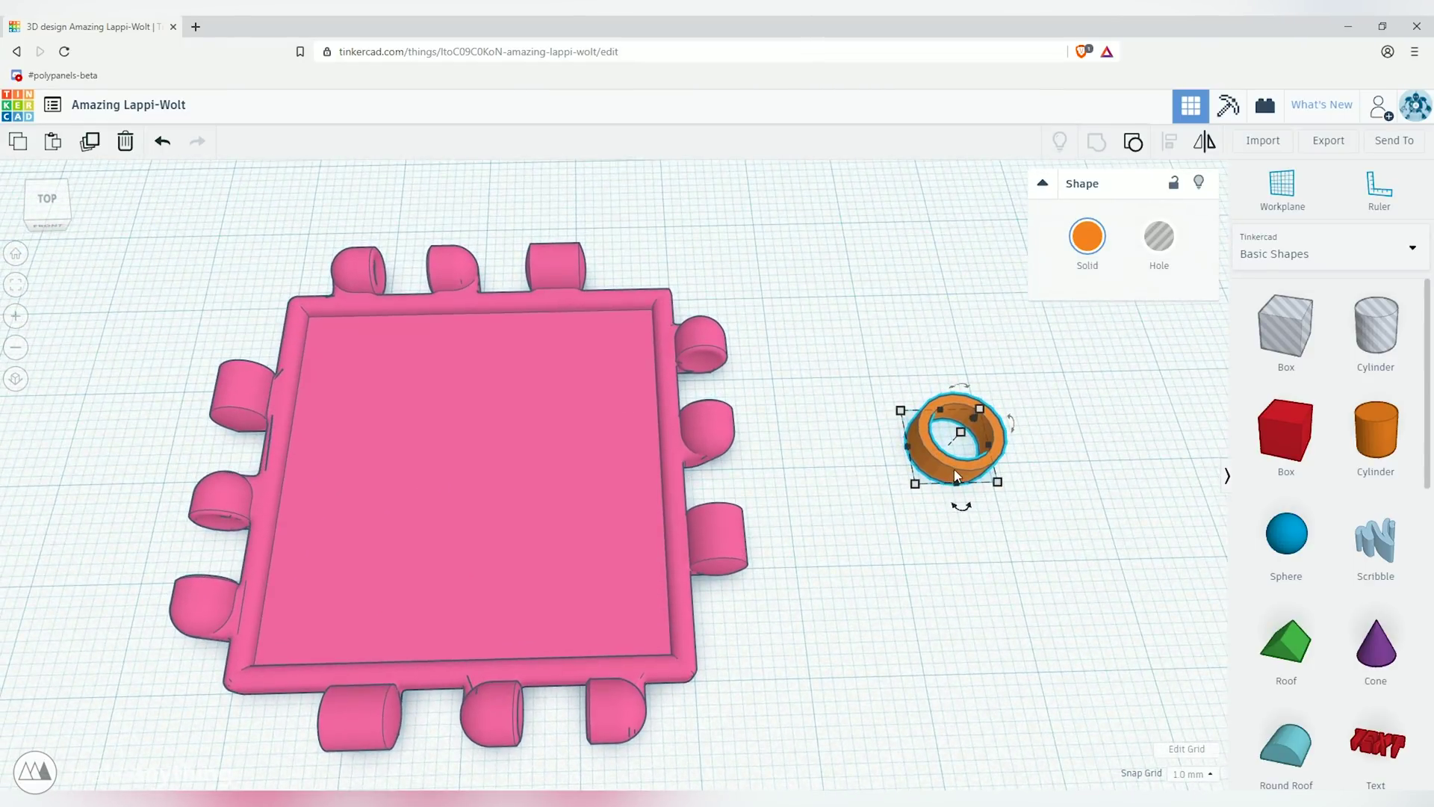
{"action": "left_click_drag", "start_coordinate": [954, 469], "coordinate": [348, 396]}
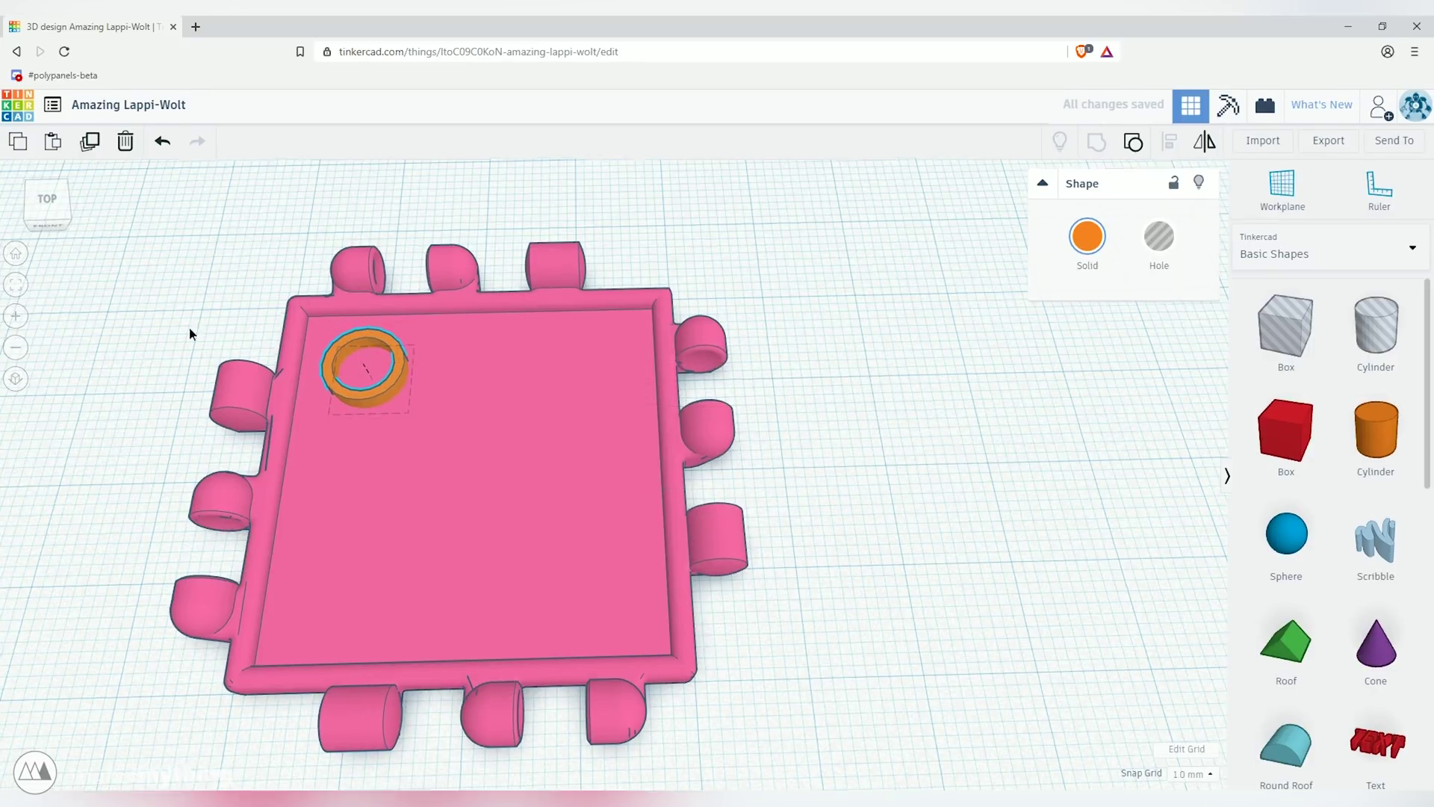
Step: Switch to an orthographic Top view and place a ring copy farther right
{"action": "right_click_drag", "start_coordinate": [190, 334], "coordinate": [105, 372]}
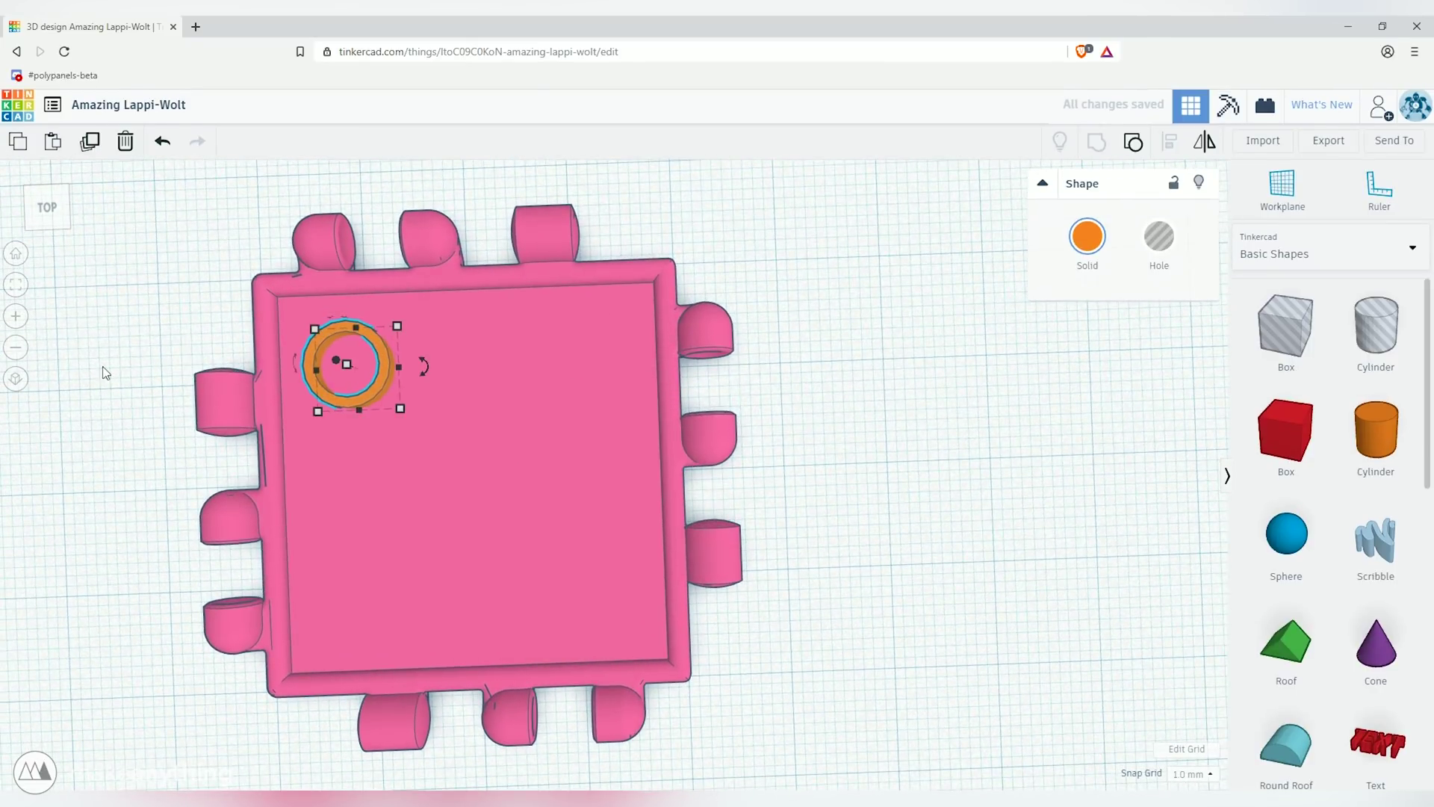
{"action": "left_click", "coordinate": [52, 205]}
{"action": "left_click", "coordinate": [17, 380]}
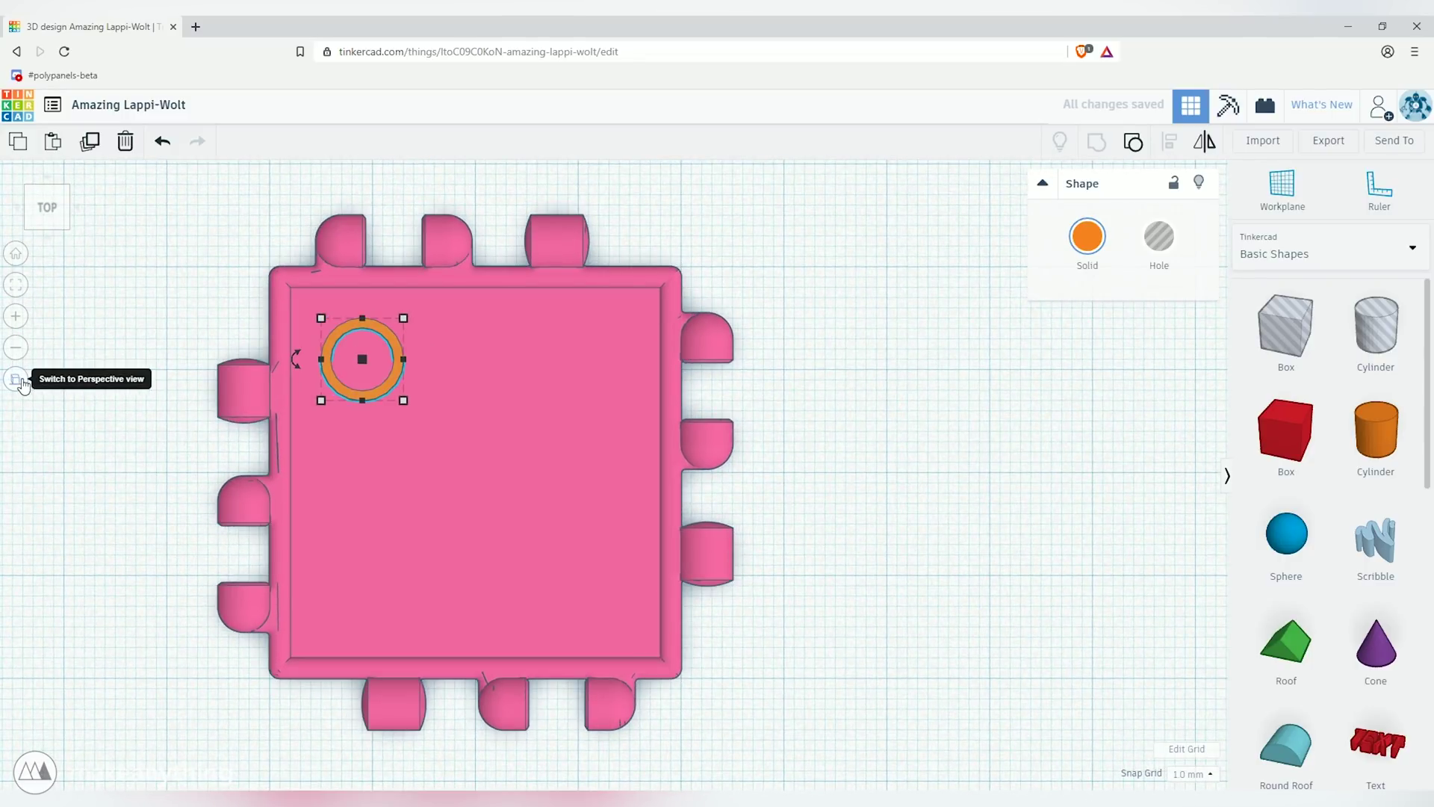
{"action": "scroll", "coordinate": [283, 415], "scroll_direction": "down", "scroll_amount": 2}
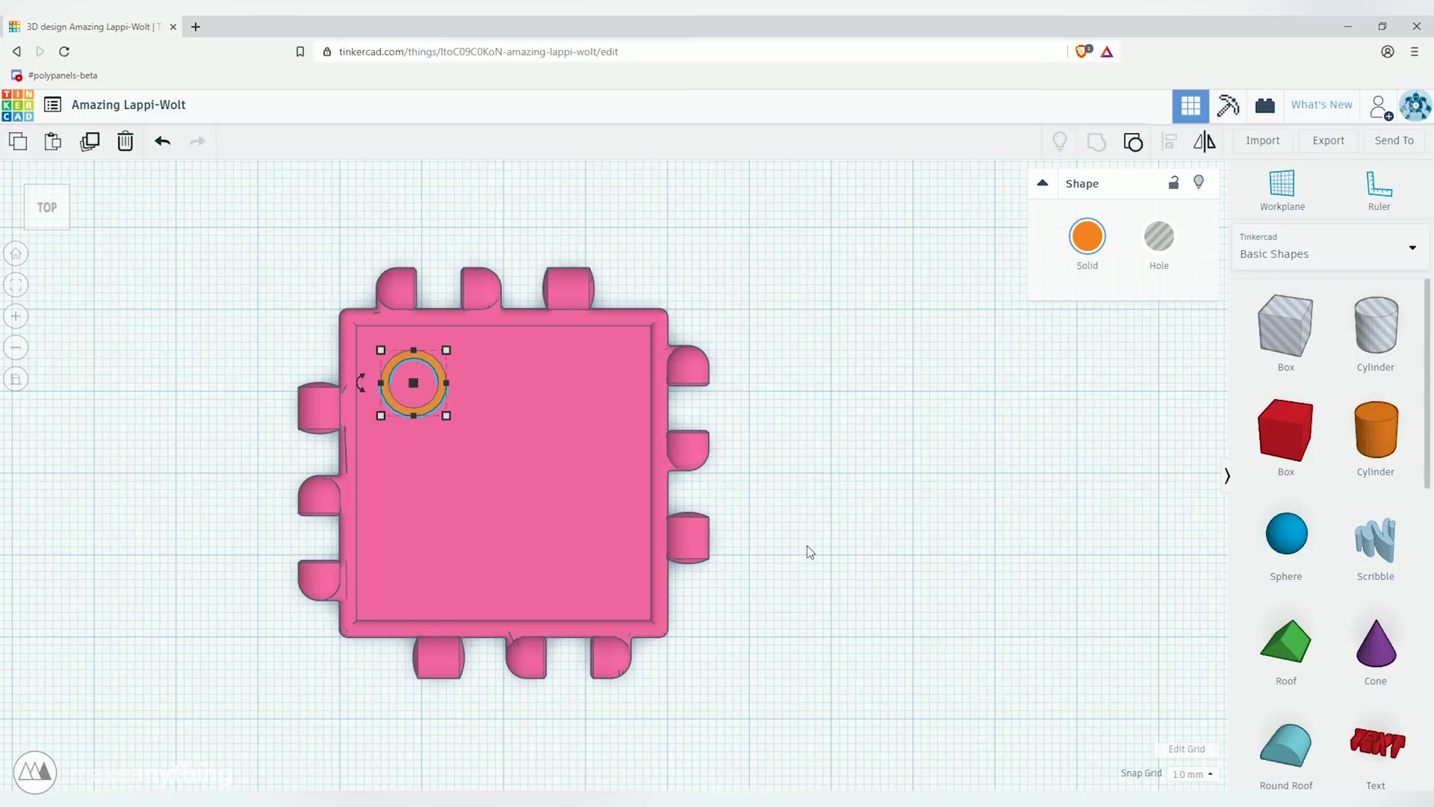
{"action": "middle_click_drag", "start_coordinate": [809, 551], "coordinate": [1003, 517]}
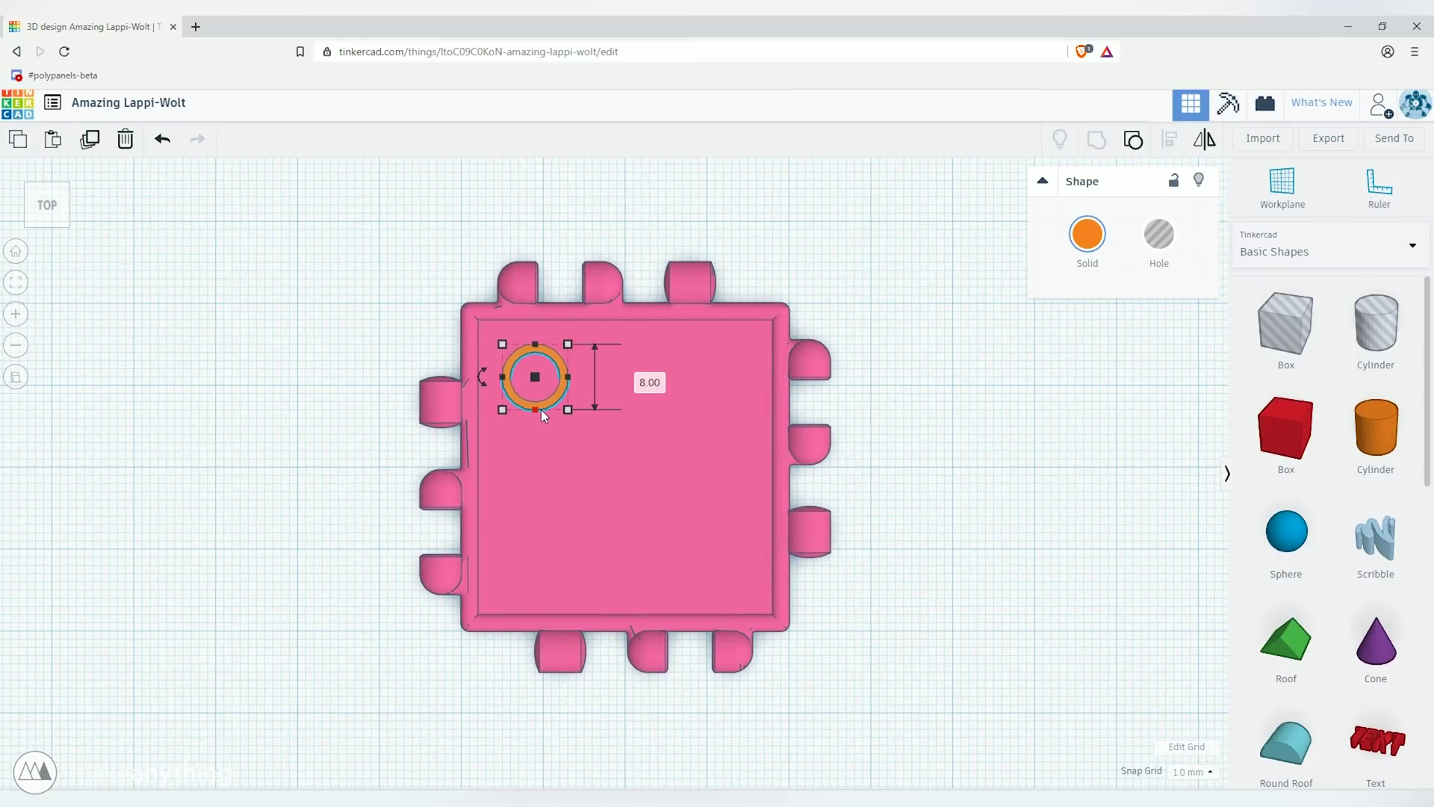
{"action": "left_click_drag", "start_coordinate": [541, 409], "coordinate": [724, 405], "text": "alt"}
{"action": "left_click", "coordinate": [563, 387], "text": "shift"}
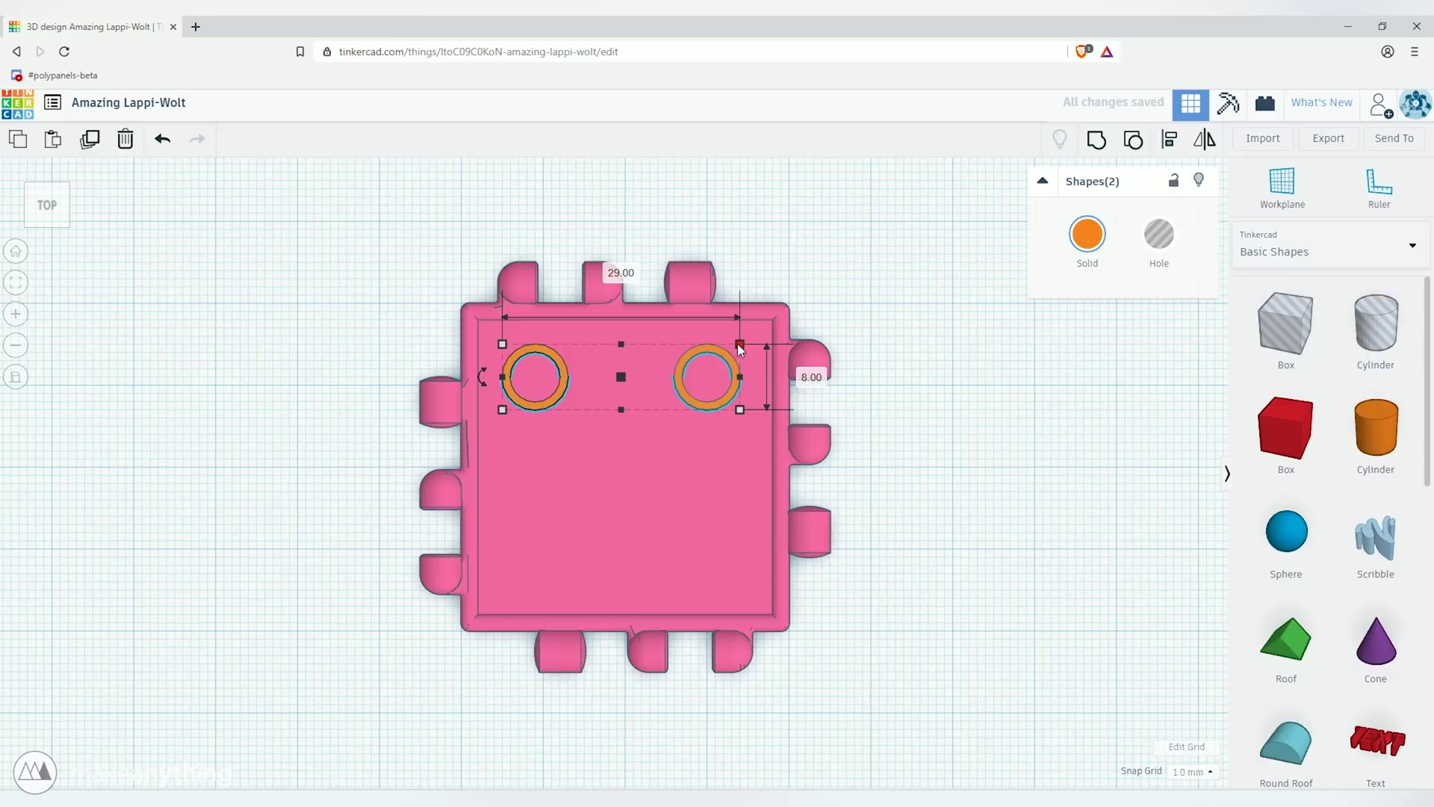
{"action": "left_click_drag", "start_coordinate": [692, 357], "coordinate": [693, 357]}
Step: Select both top rings and drag copies down to the bottom corners
{"action": "left_click", "coordinate": [757, 389]}
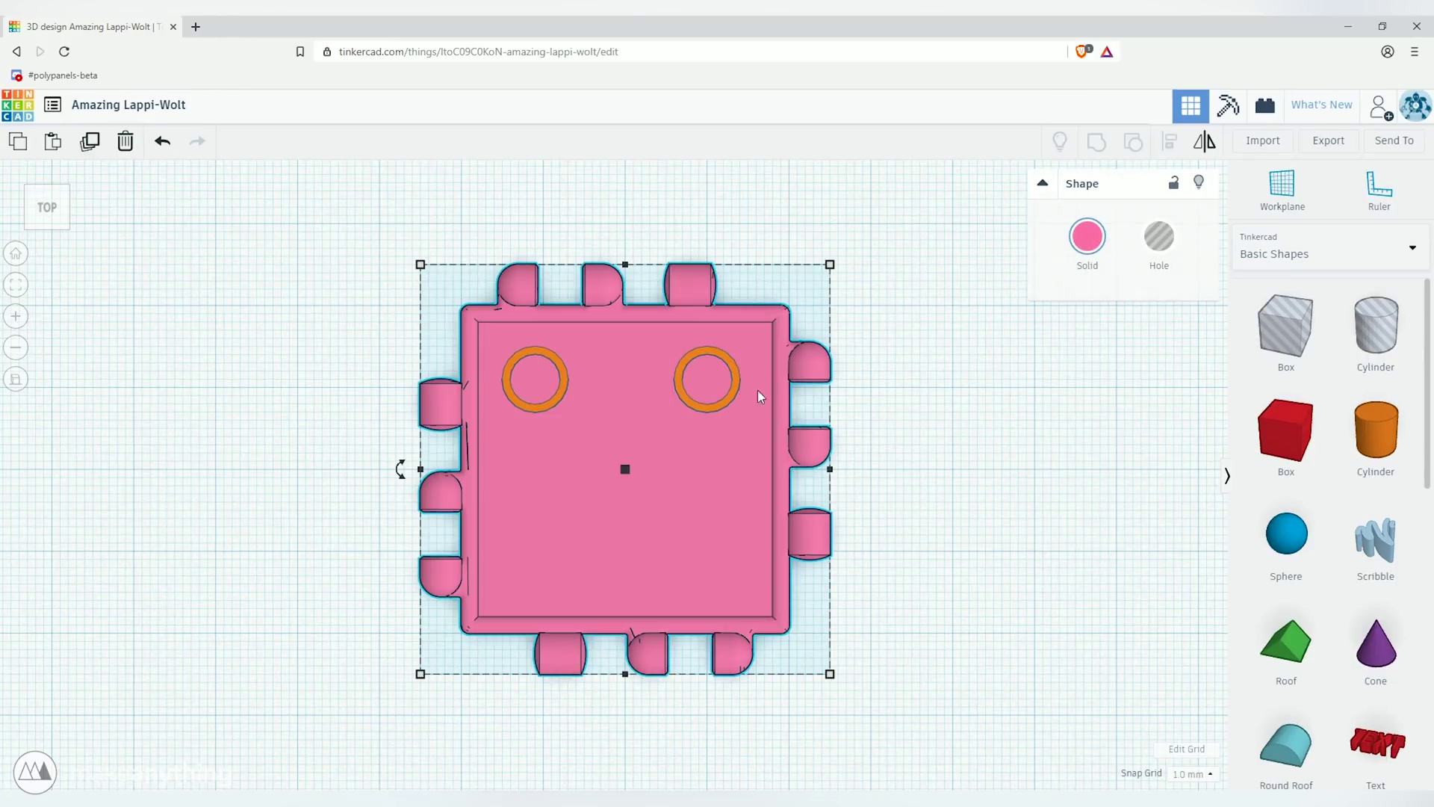
{"action": "left_click", "coordinate": [705, 406]}
{"action": "left_click_drag", "start_coordinate": [692, 406], "coordinate": [701, 408]}
{"action": "left_click", "coordinate": [549, 411], "text": "shift"}
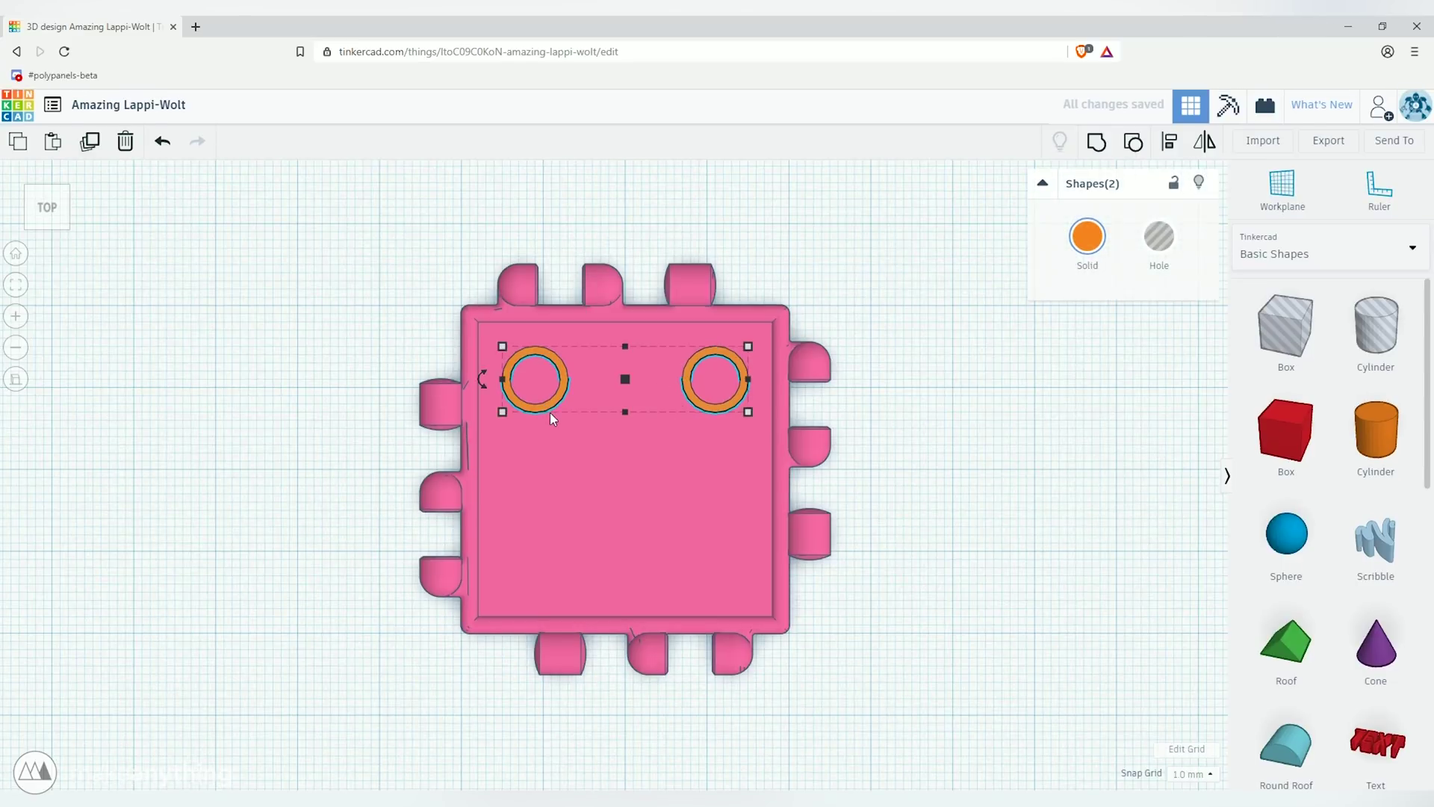
{"action": "left_click_drag", "start_coordinate": [550, 412], "coordinate": [536, 587]}
Step: Revert the stray top-left hole edits with undo and redo
{"action": "left_click", "coordinate": [698, 566]}
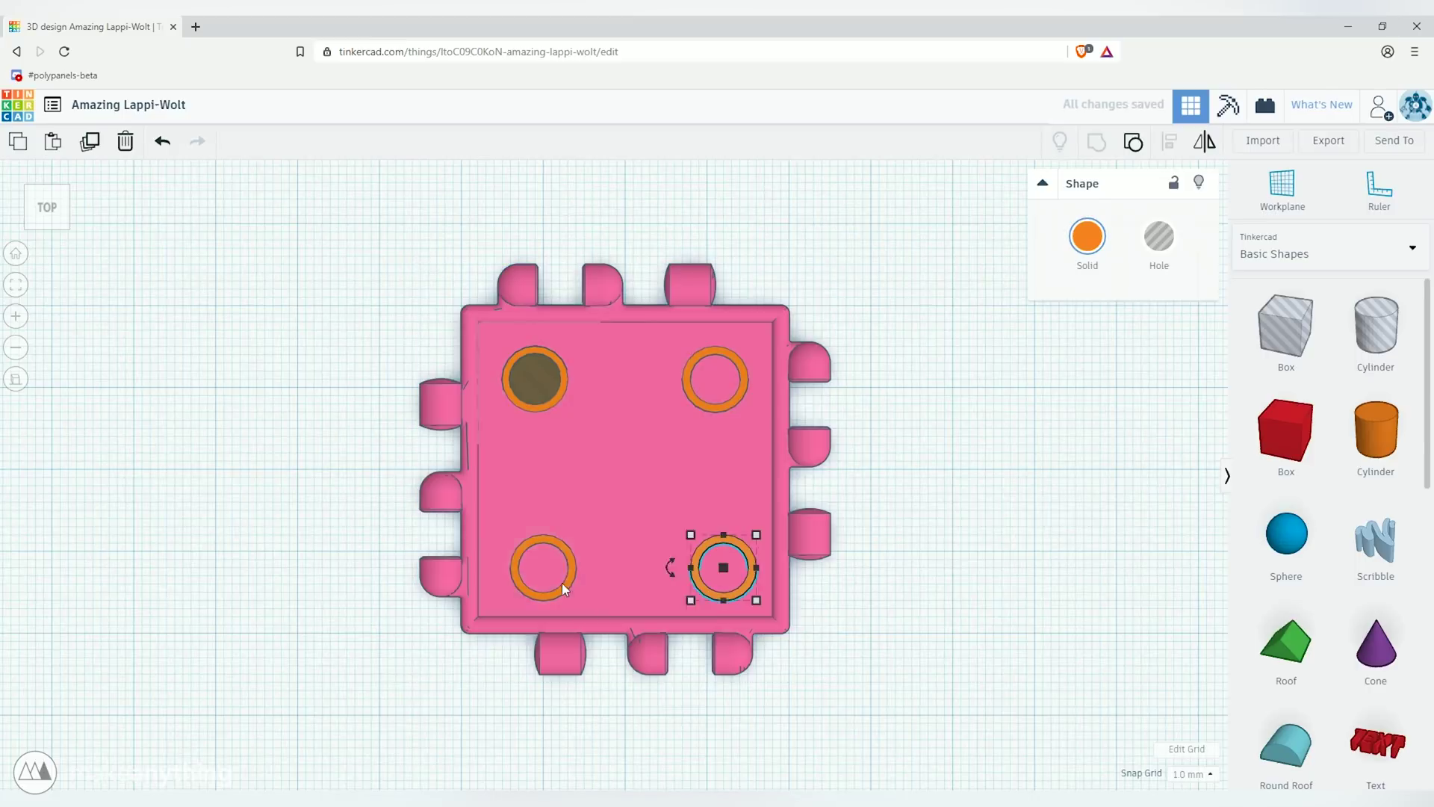
{"action": "right_click_drag", "start_coordinate": [562, 582], "coordinate": [762, 352]}
{"action": "left_click_drag", "start_coordinate": [553, 381], "coordinate": [536, 409]}
{"action": "key", "text": "ctrl+z"}
{"action": "key", "text": "ctrl+y"}
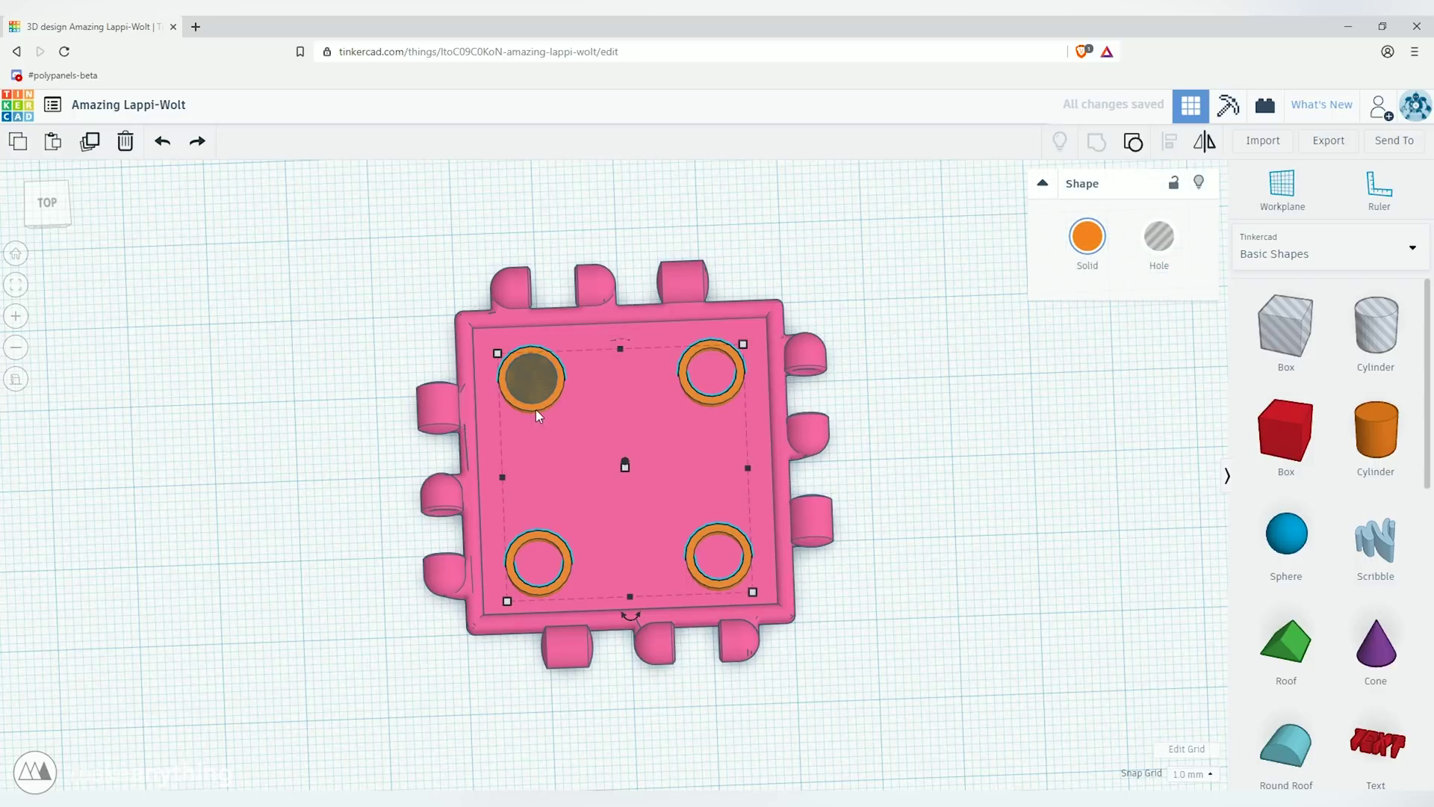
{"action": "left_click", "coordinate": [538, 396]}
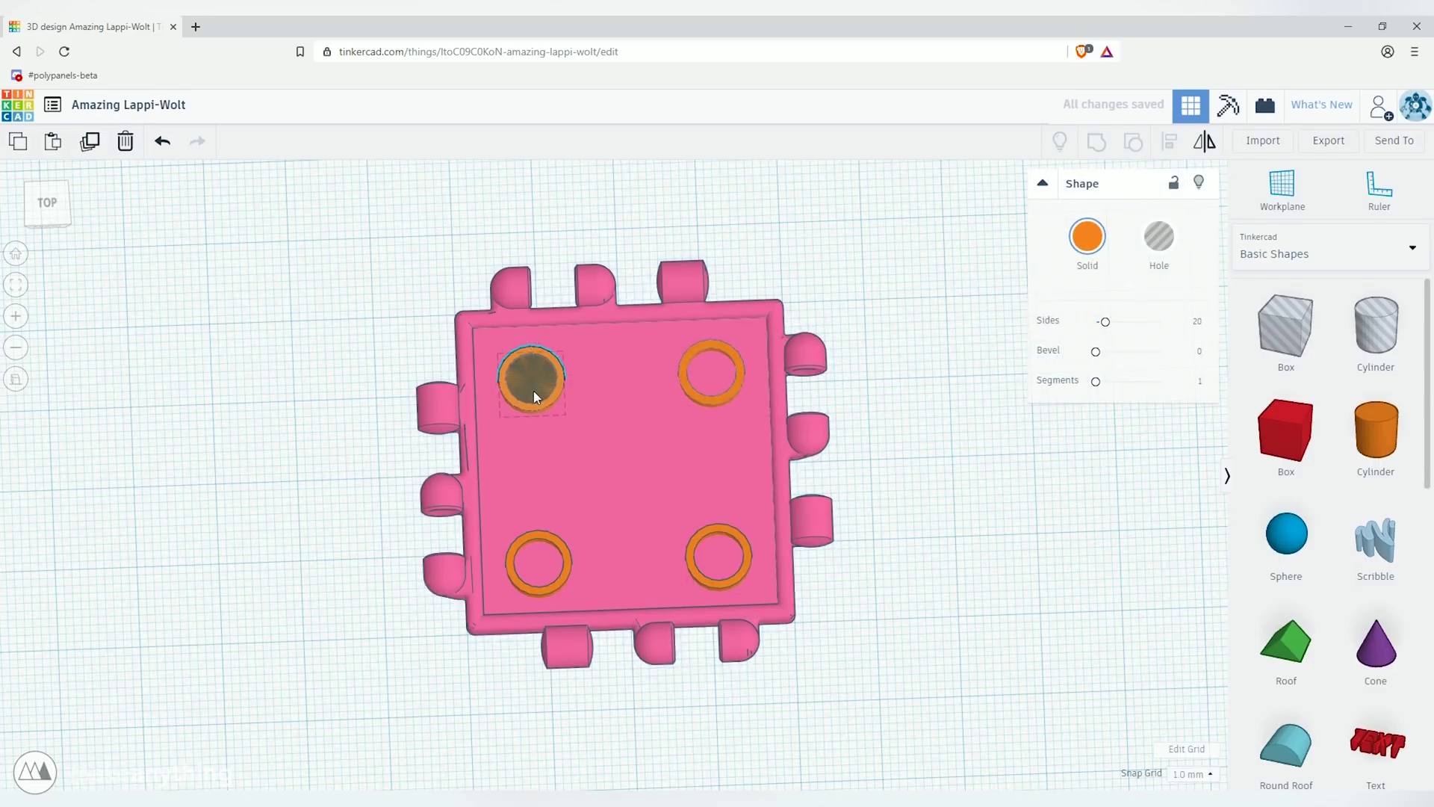
{"action": "key", "text": "ctrl+z"}
{"action": "key", "text": "ctrl+z"}
{"action": "key", "text": "ctrl+z"}
{"action": "right_click_drag", "start_coordinate": [523, 389], "coordinate": [566, 409]}
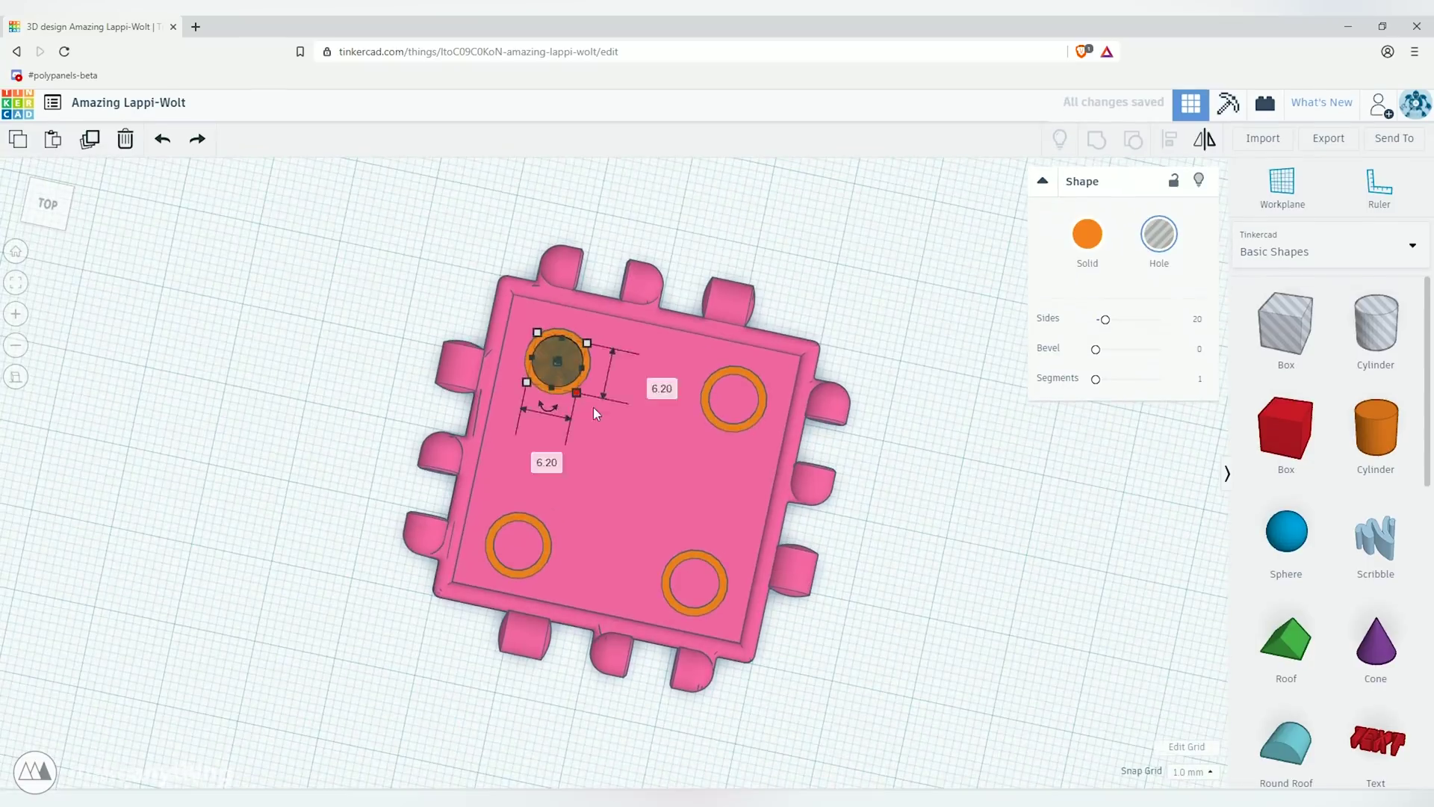
{"action": "key", "text": "ctrl+z"}
{"action": "key", "text": "ctrl+y"}
Step: Restore the four-ring layout, group all four rings, and also select the pink plate
{"action": "key", "text": "ctrl+z"}
{"action": "key", "text": "ctrl+z"}
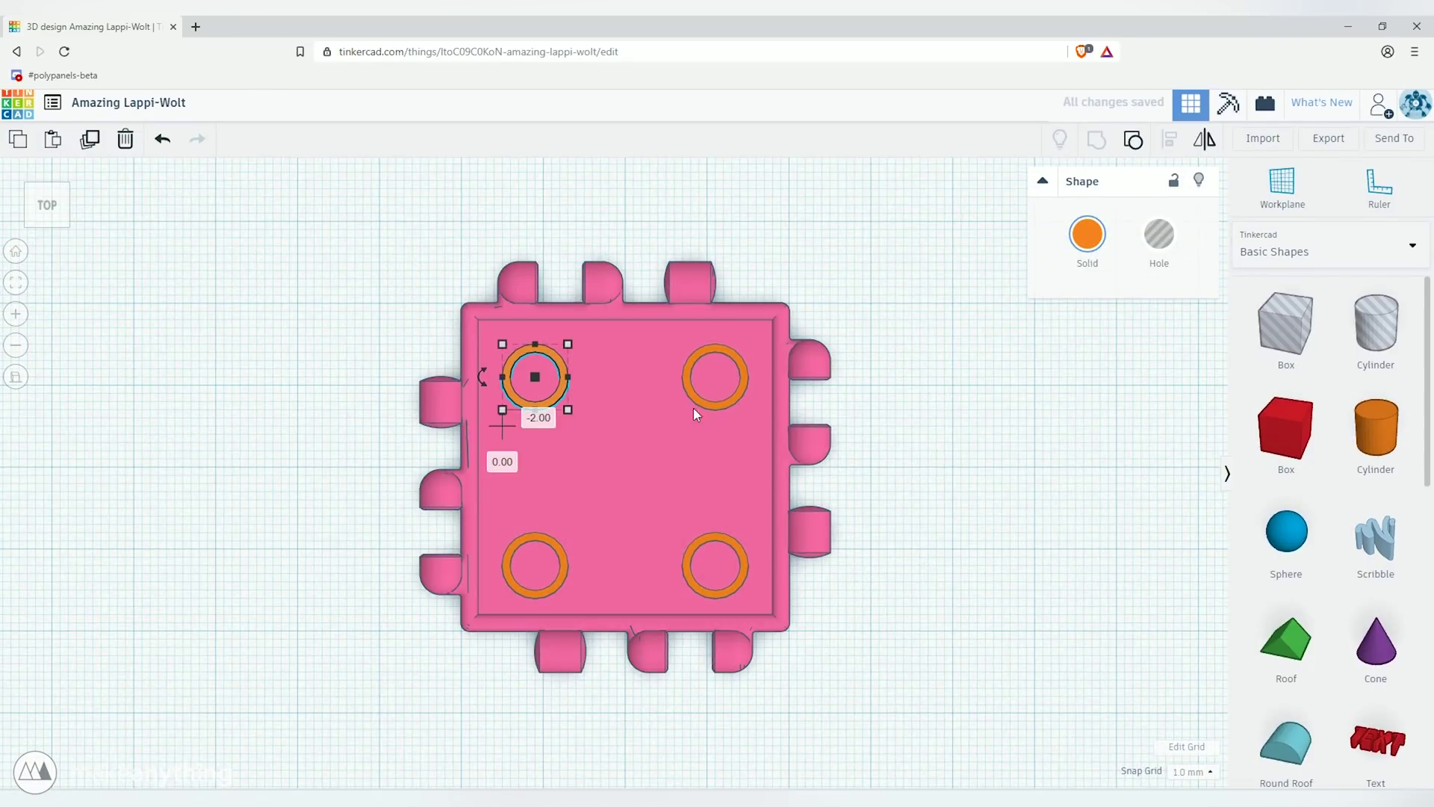
{"action": "left_click", "coordinate": [693, 405], "text": "shift"}
{"action": "left_click", "coordinate": [702, 538], "text": "shift"}
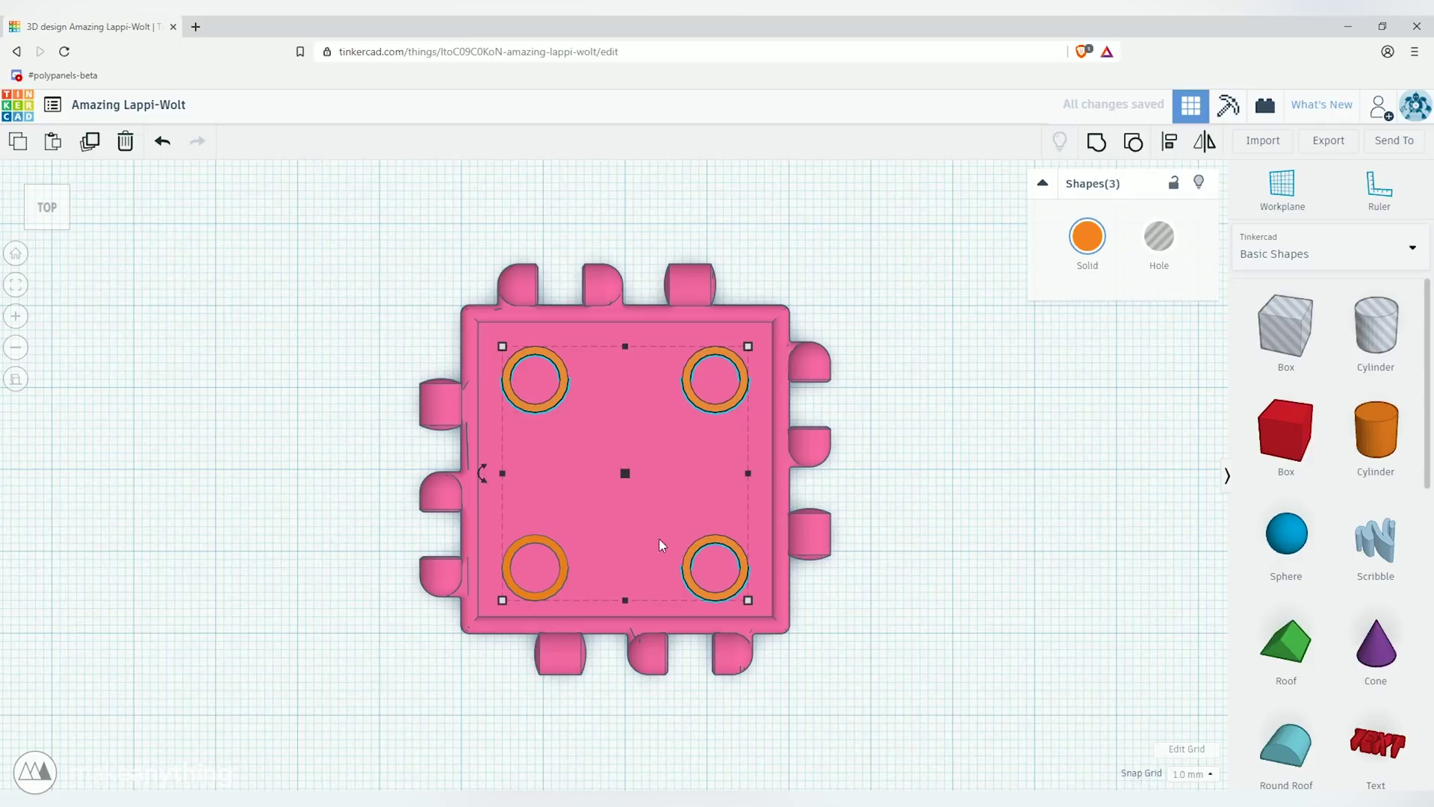
{"action": "left_click", "coordinate": [507, 566], "text": "shift"}
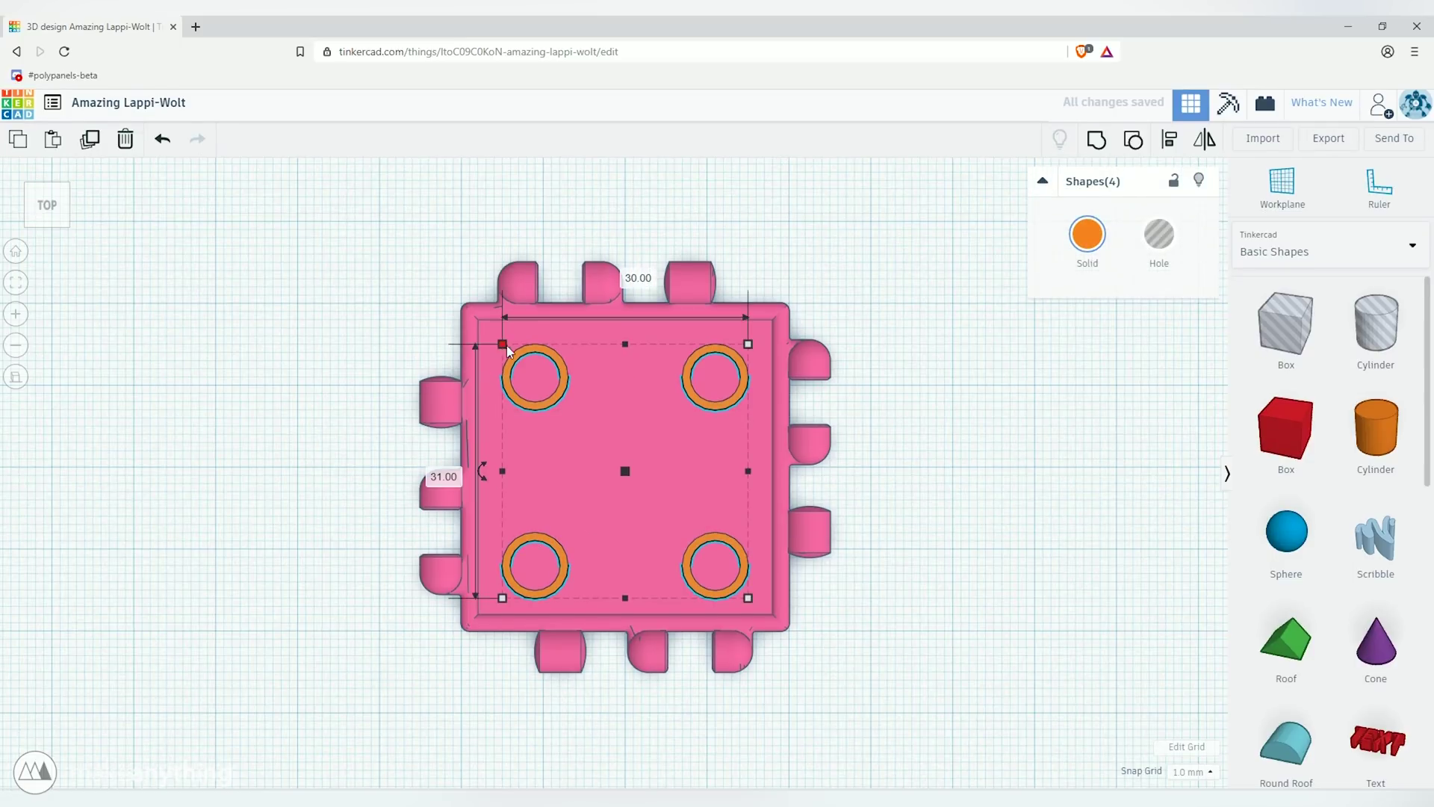
{"action": "left_click", "coordinate": [1105, 143]}
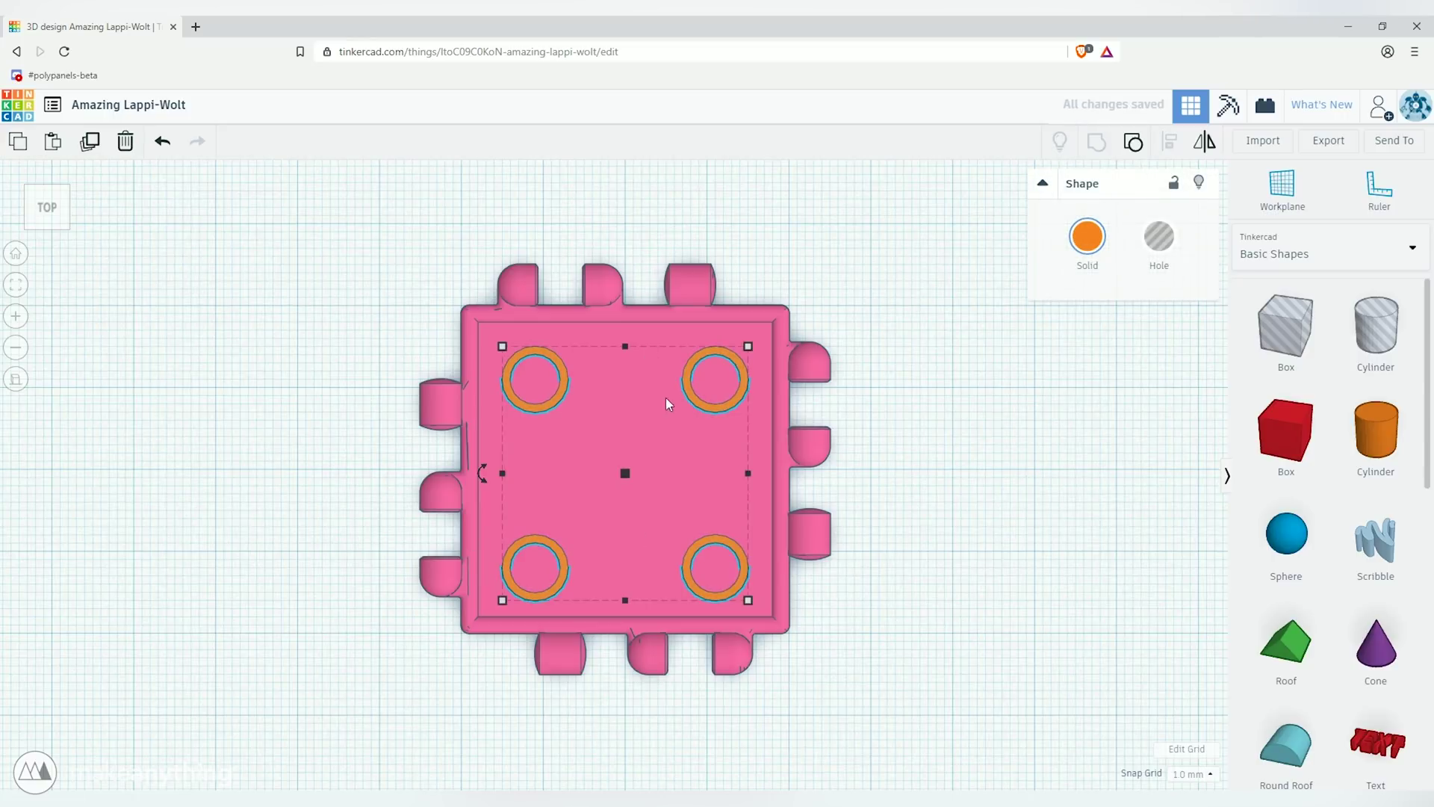
{"action": "left_click", "coordinate": [694, 326], "text": "shift"}
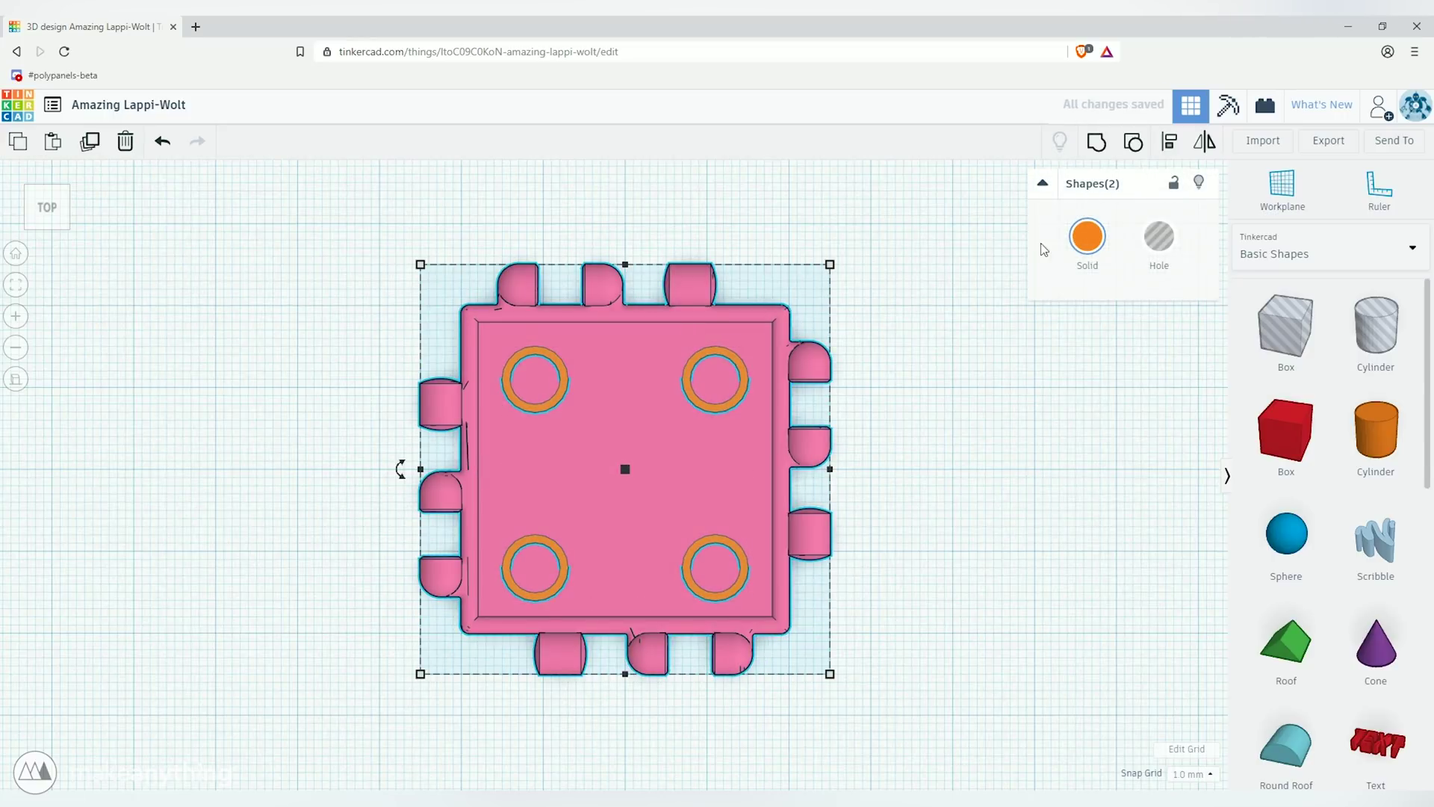
Step: Centre the ring group on the pink plate with Align
{"action": "left_click", "coordinate": [1172, 146]}
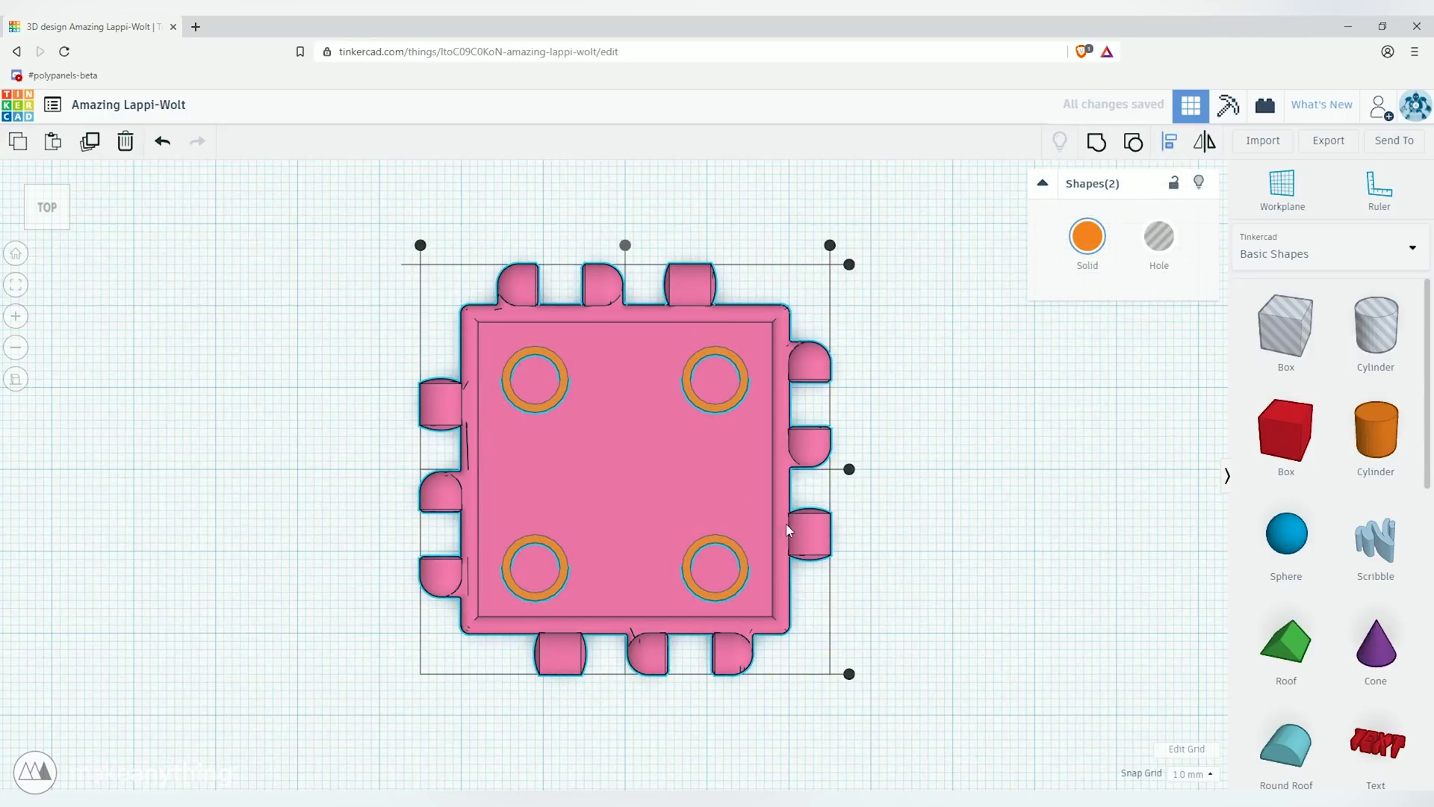
{"action": "left_click", "coordinate": [849, 469]}
{"action": "left_click", "coordinate": [924, 449]}
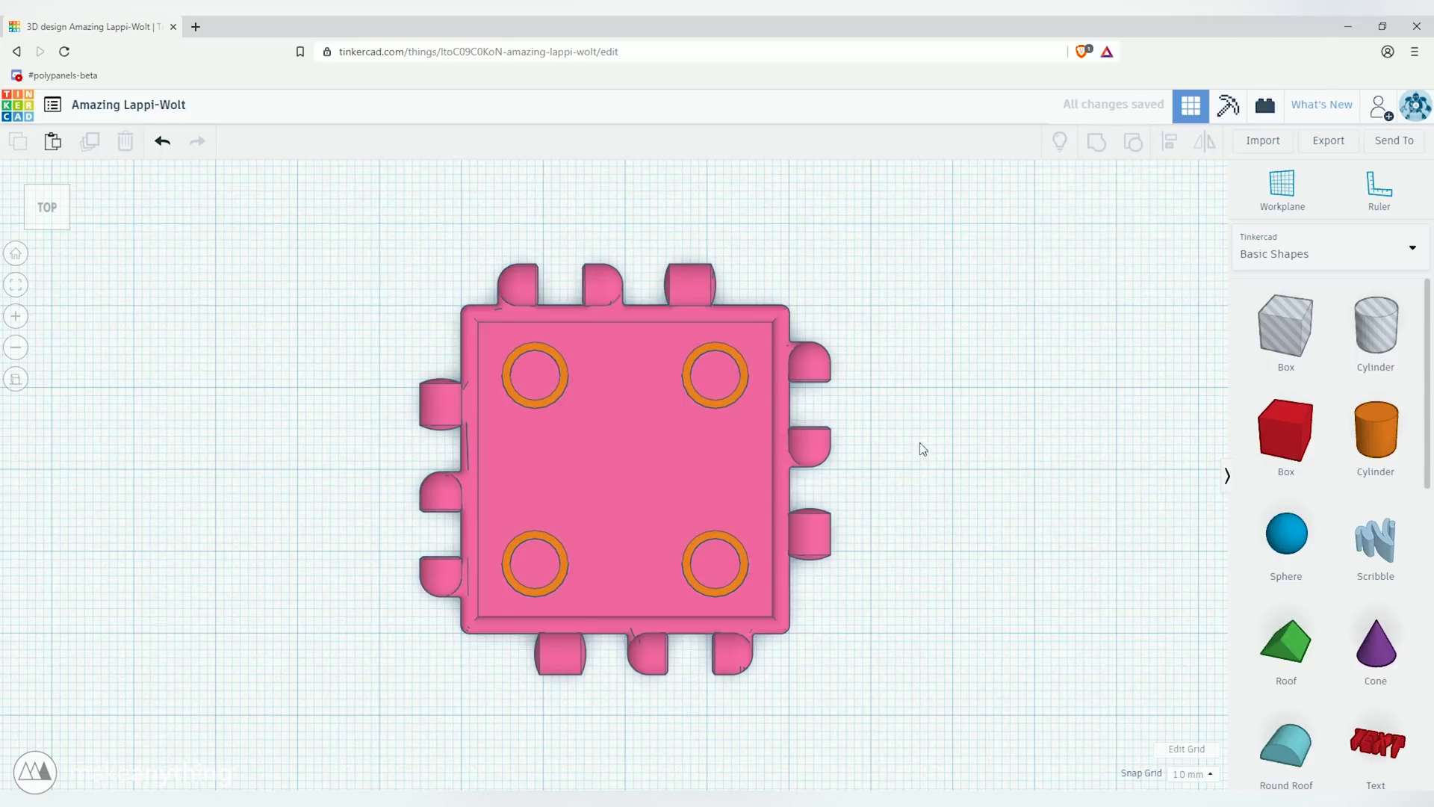
{"action": "right_click_drag", "start_coordinate": [959, 546], "coordinate": [683, 492]}
{"action": "scroll", "coordinate": [683, 491], "scroll_direction": "up", "scroll_amount": 3}
Step: Raise the ring group 1 mm above the plate and select both
{"action": "left_click", "coordinate": [703, 505]}
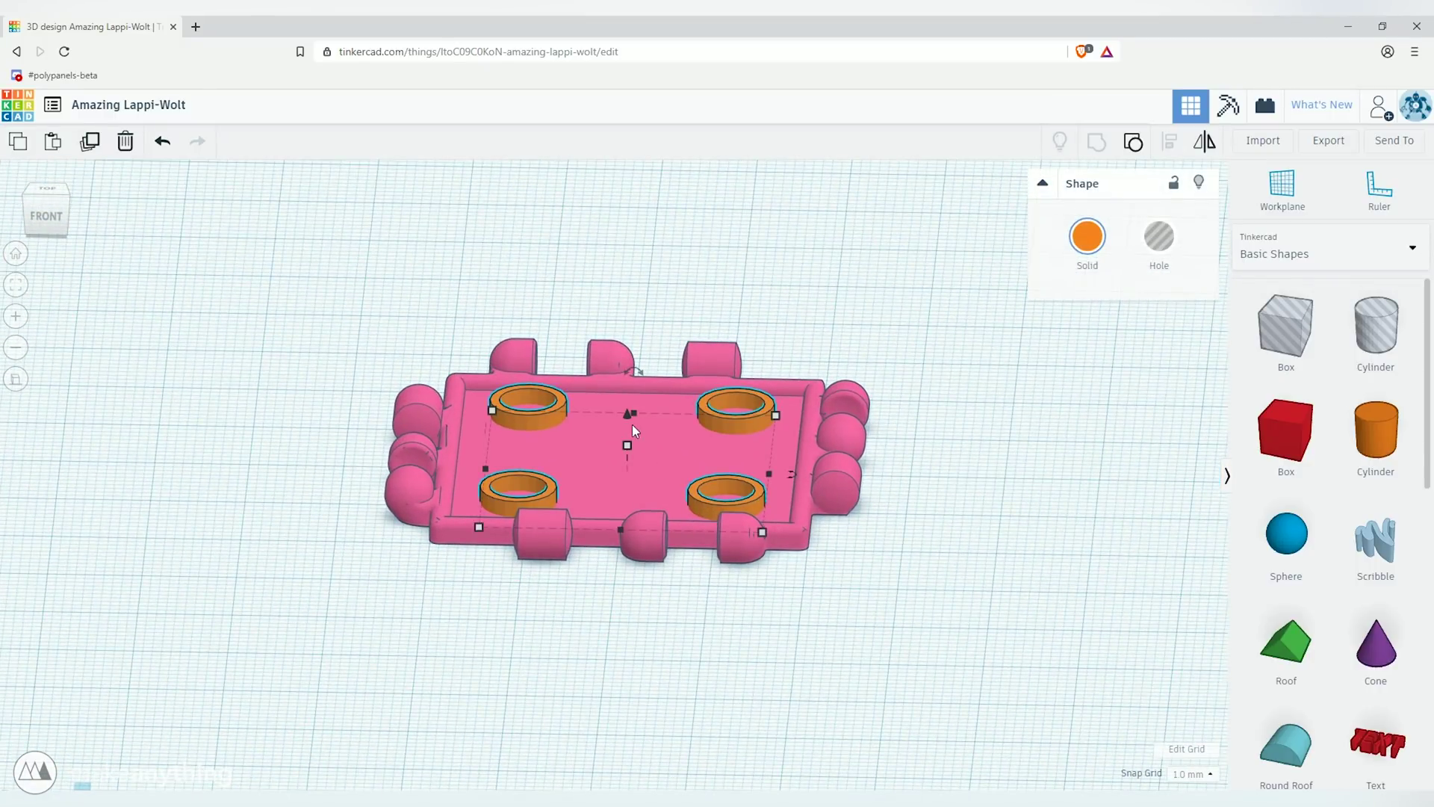
{"action": "key", "text": "ctrl+Up"}
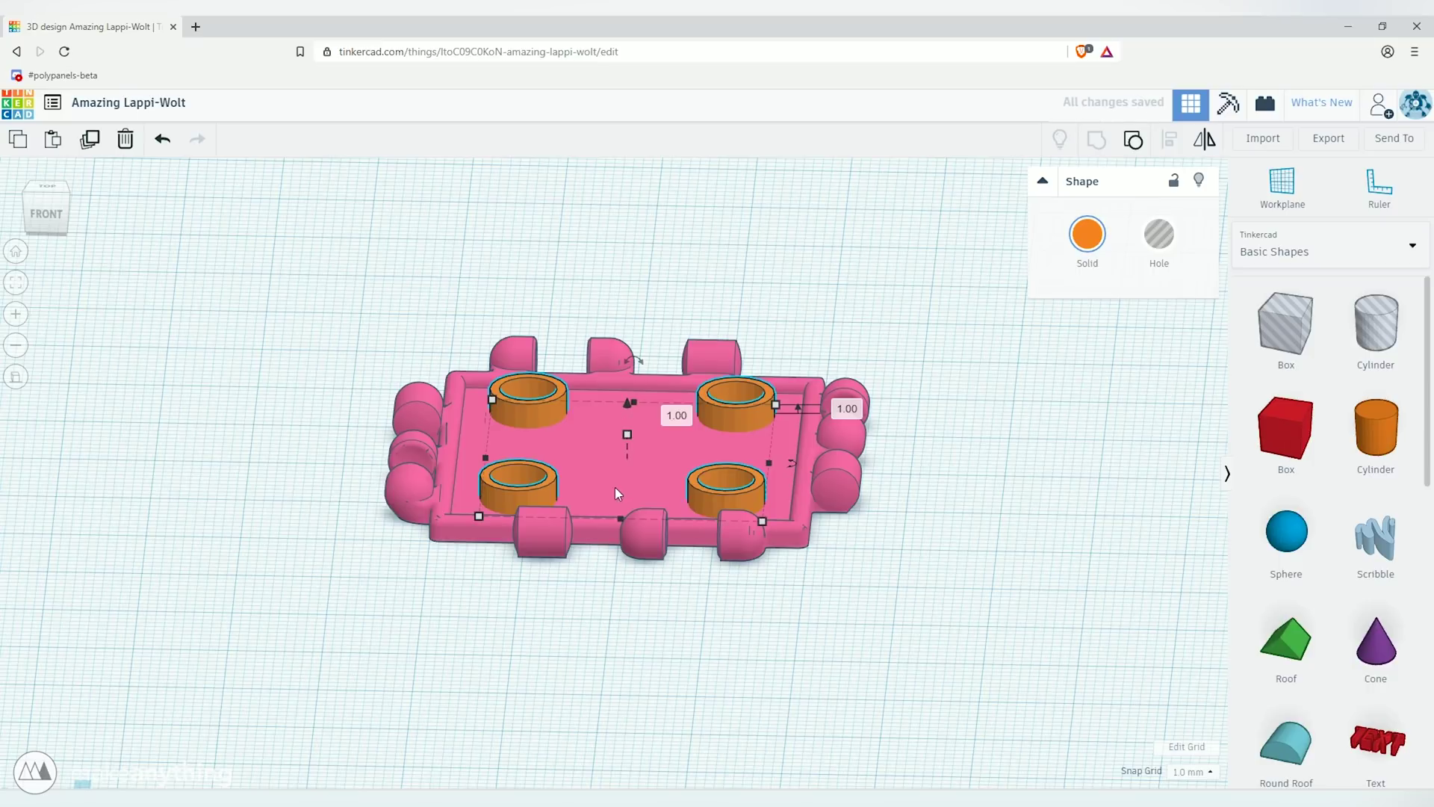
{"action": "left_click", "coordinate": [792, 544], "text": "shift"}
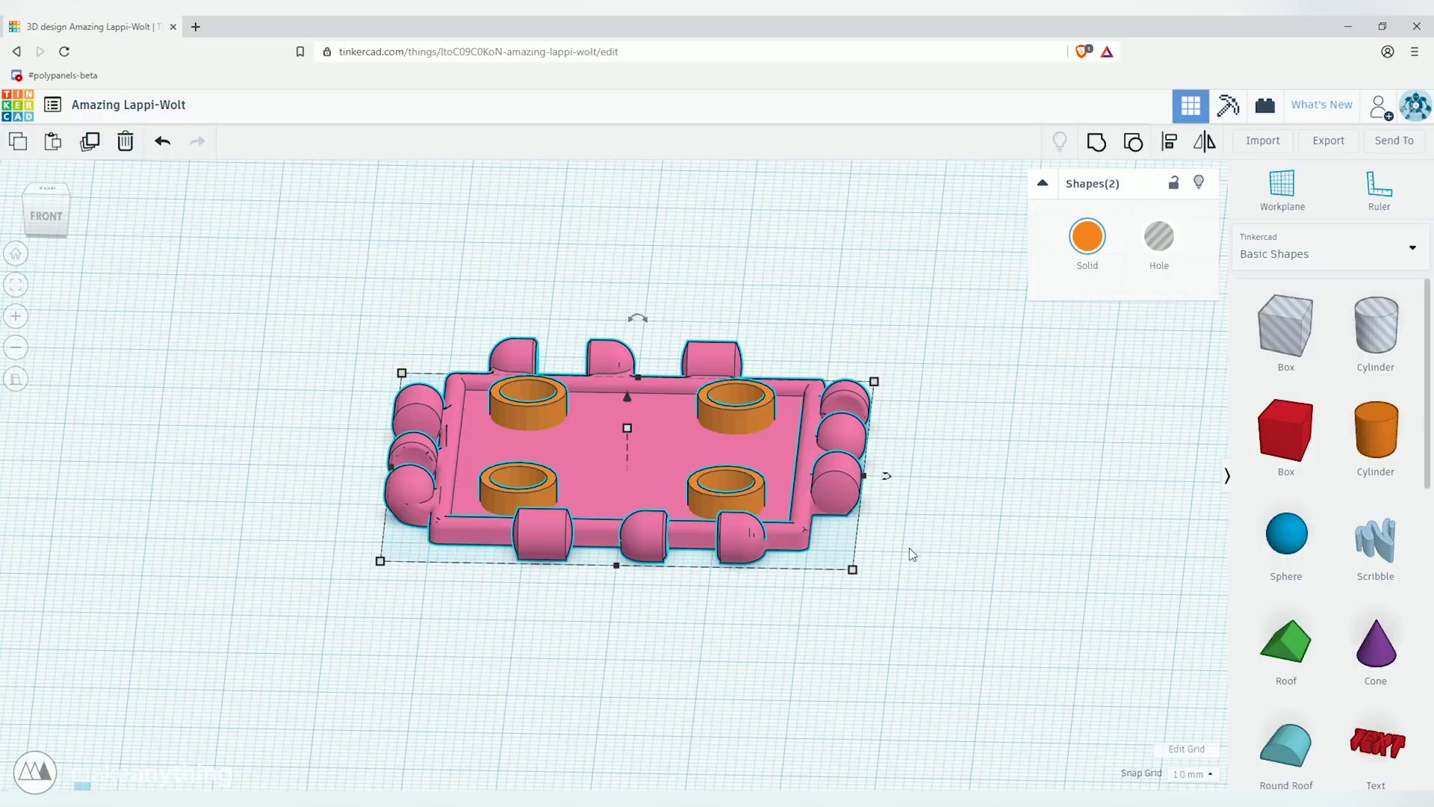
{"action": "right_click_drag", "start_coordinate": [910, 554], "coordinate": [932, 509]}
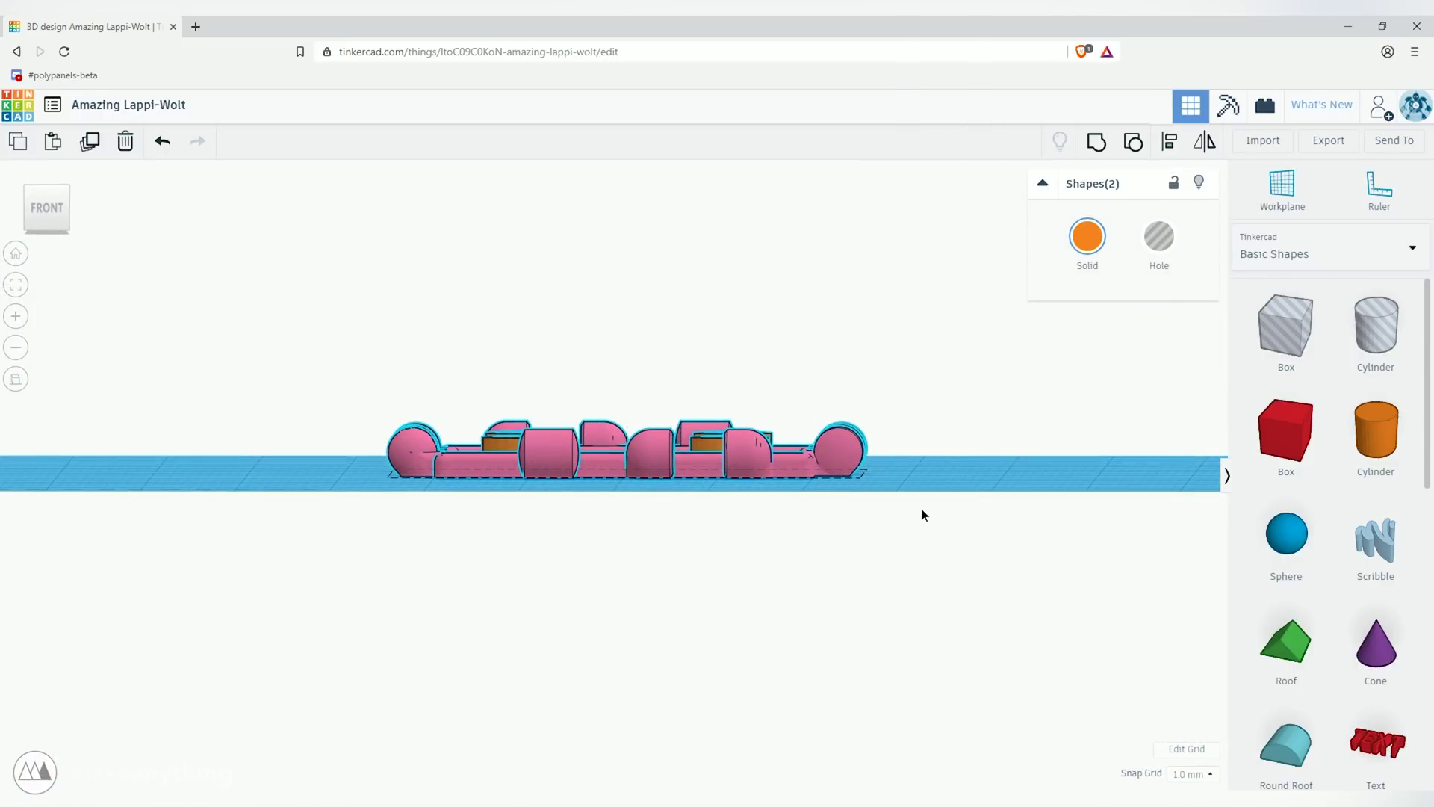
{"action": "right_click_drag", "start_coordinate": [921, 508], "coordinate": [854, 699]}
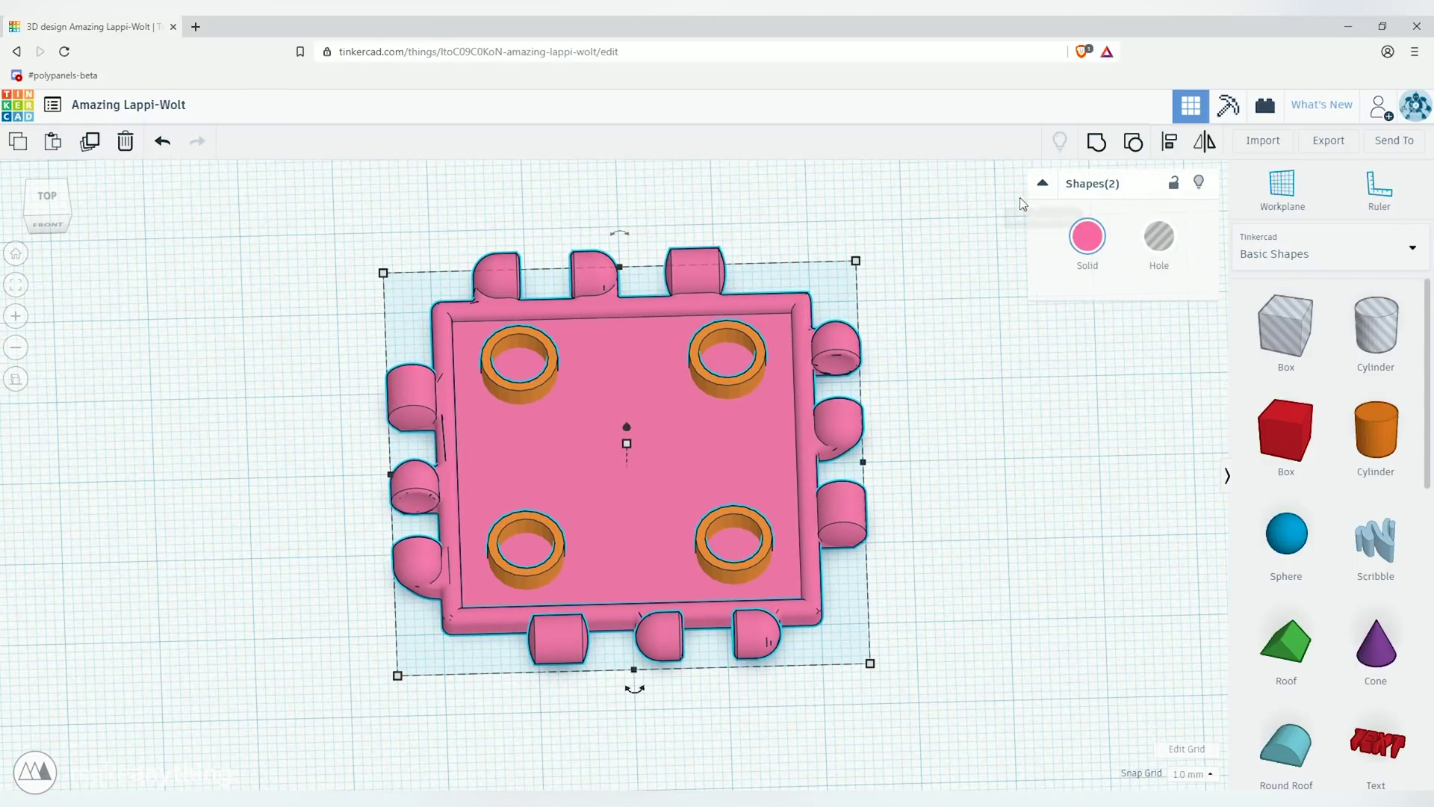
Step: Group the pink plate and four rings into one solid shape
{"action": "left_click", "coordinate": [1097, 144]}
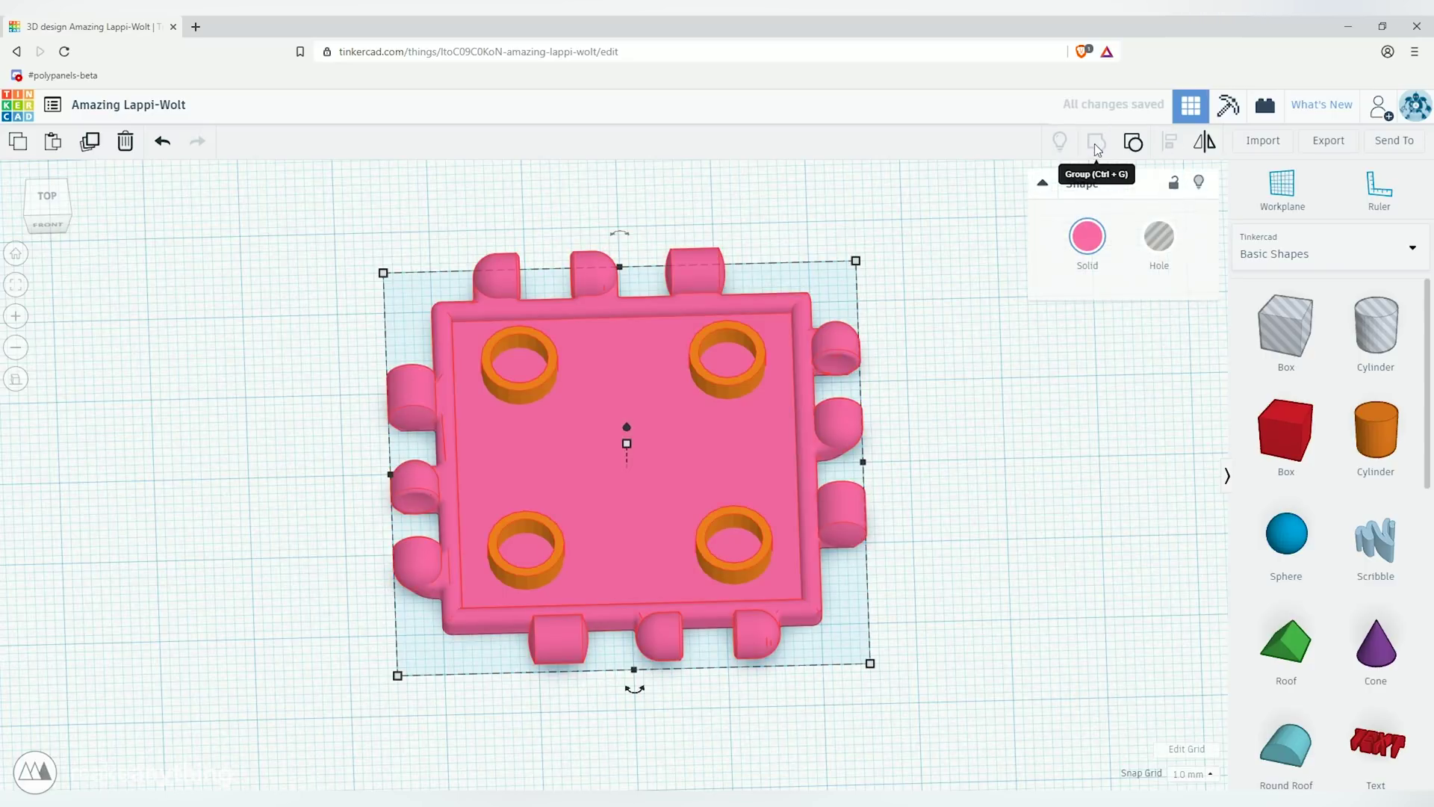
{"action": "left_click", "coordinate": [957, 534]}
{"action": "right_click_drag", "start_coordinate": [957, 534], "coordinate": [1001, 621]}
{"action": "left_click", "coordinate": [767, 517]}
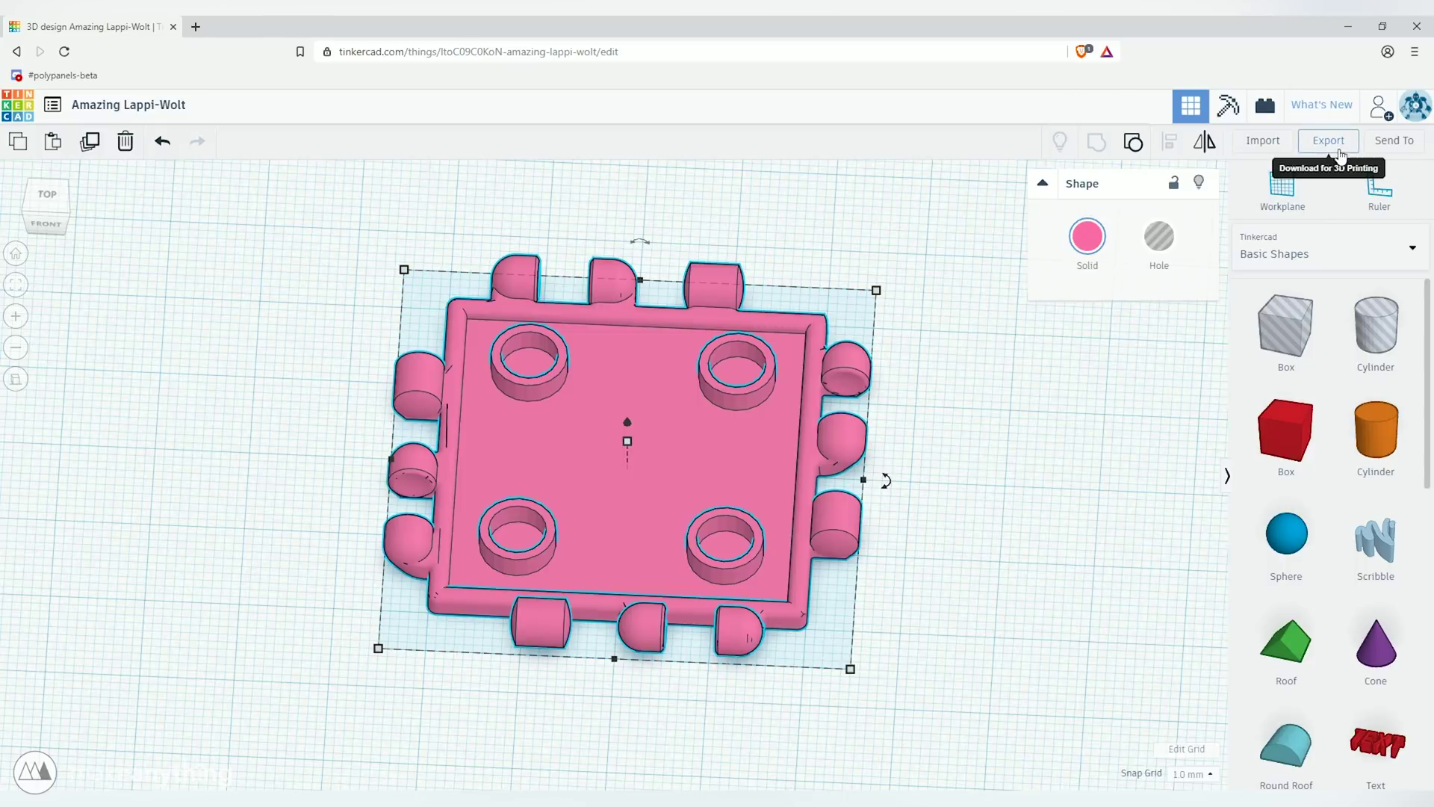
Step: Export the grouped panel as an STL file and view its underside
{"action": "left_click", "coordinate": [1329, 140]}
{"action": "left_click", "coordinate": [789, 452]}
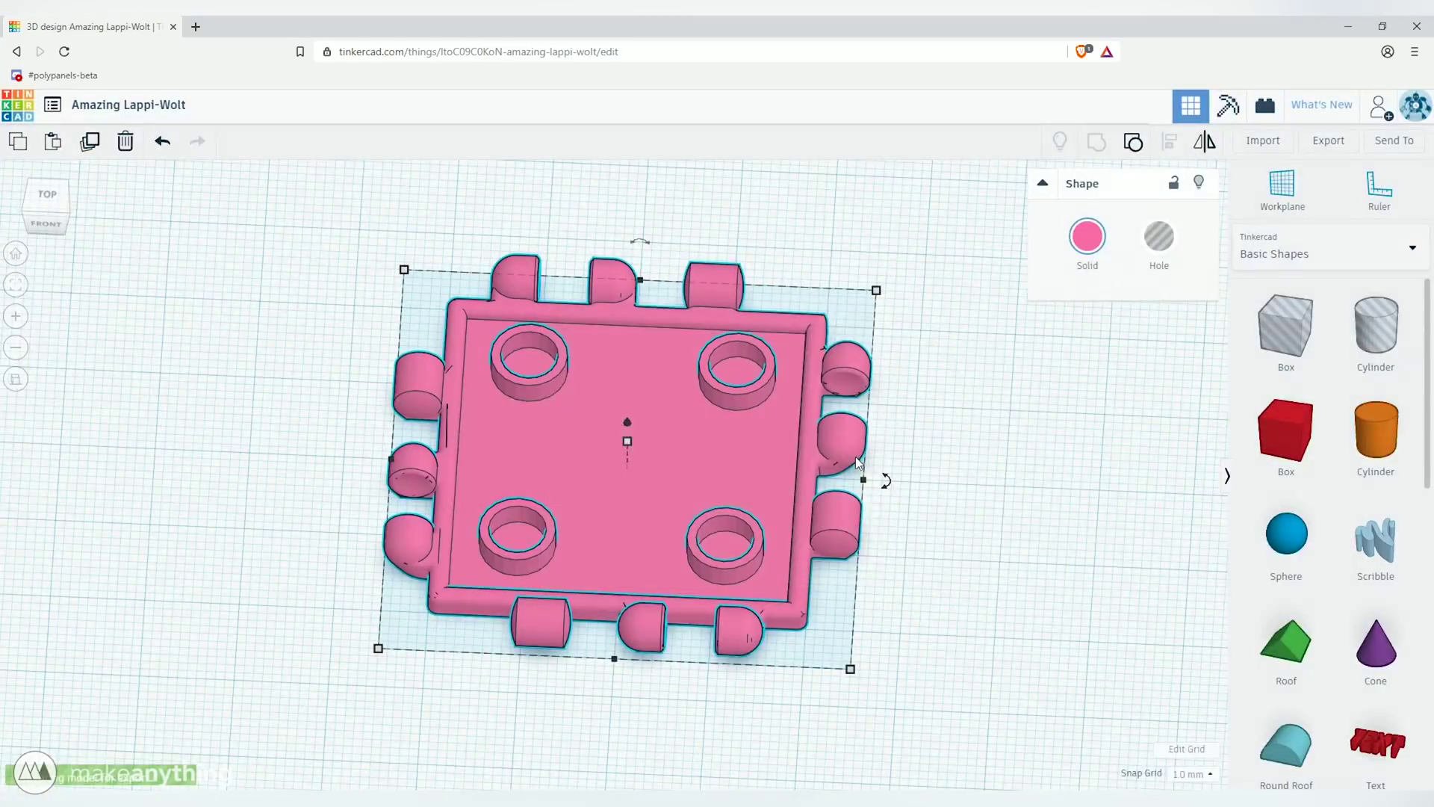
{"action": "right_click_drag", "start_coordinate": [694, 243], "coordinate": [794, 234]}
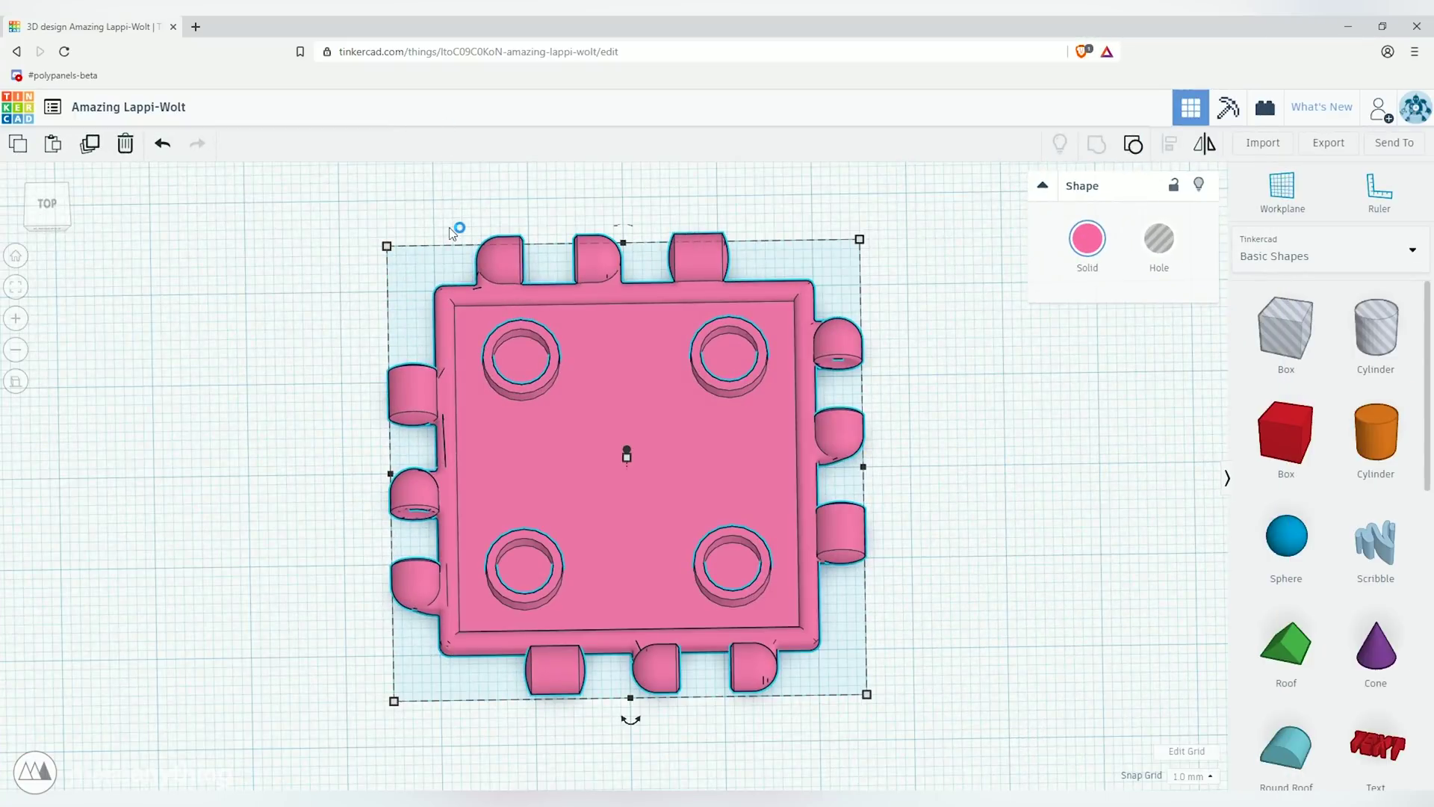
Step: Go to makeanything.design/polypanels in the browser
{"action": "double_click", "coordinate": [591, 58]}
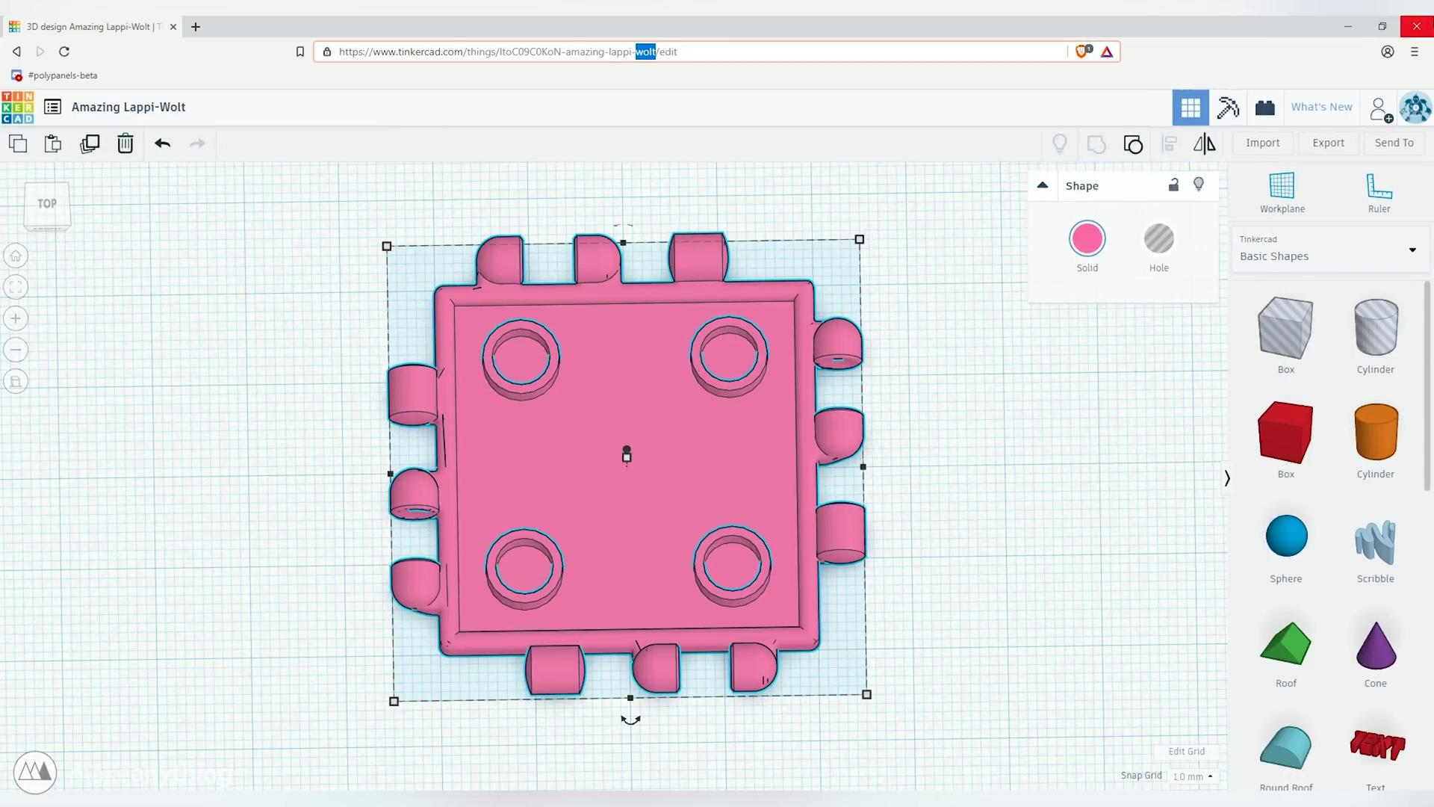
{"action": "key", "text": "ctrl+a"}
{"action": "type", "text": "makeanythi"}
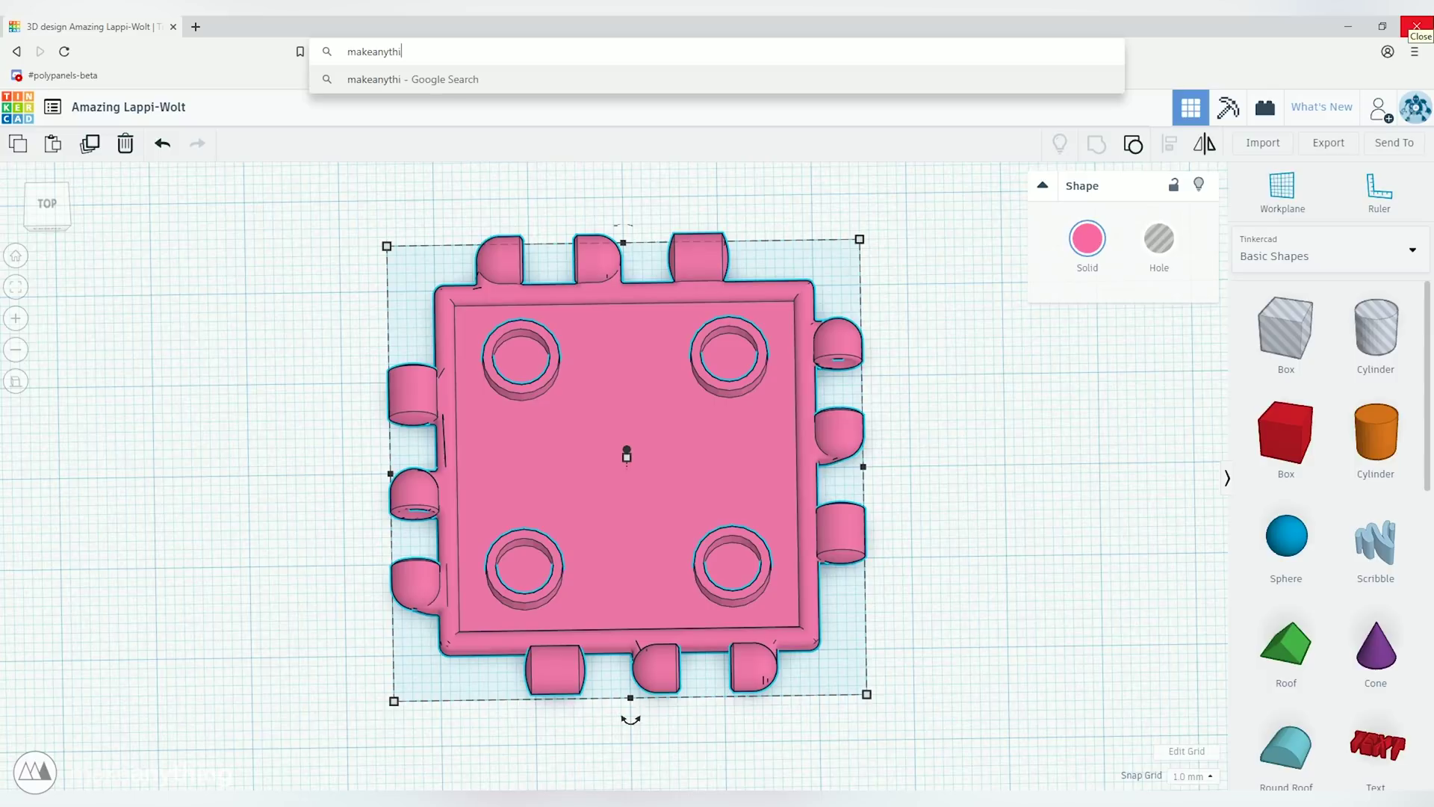
{"action": "type", "text": "ng.design/polypanels"}
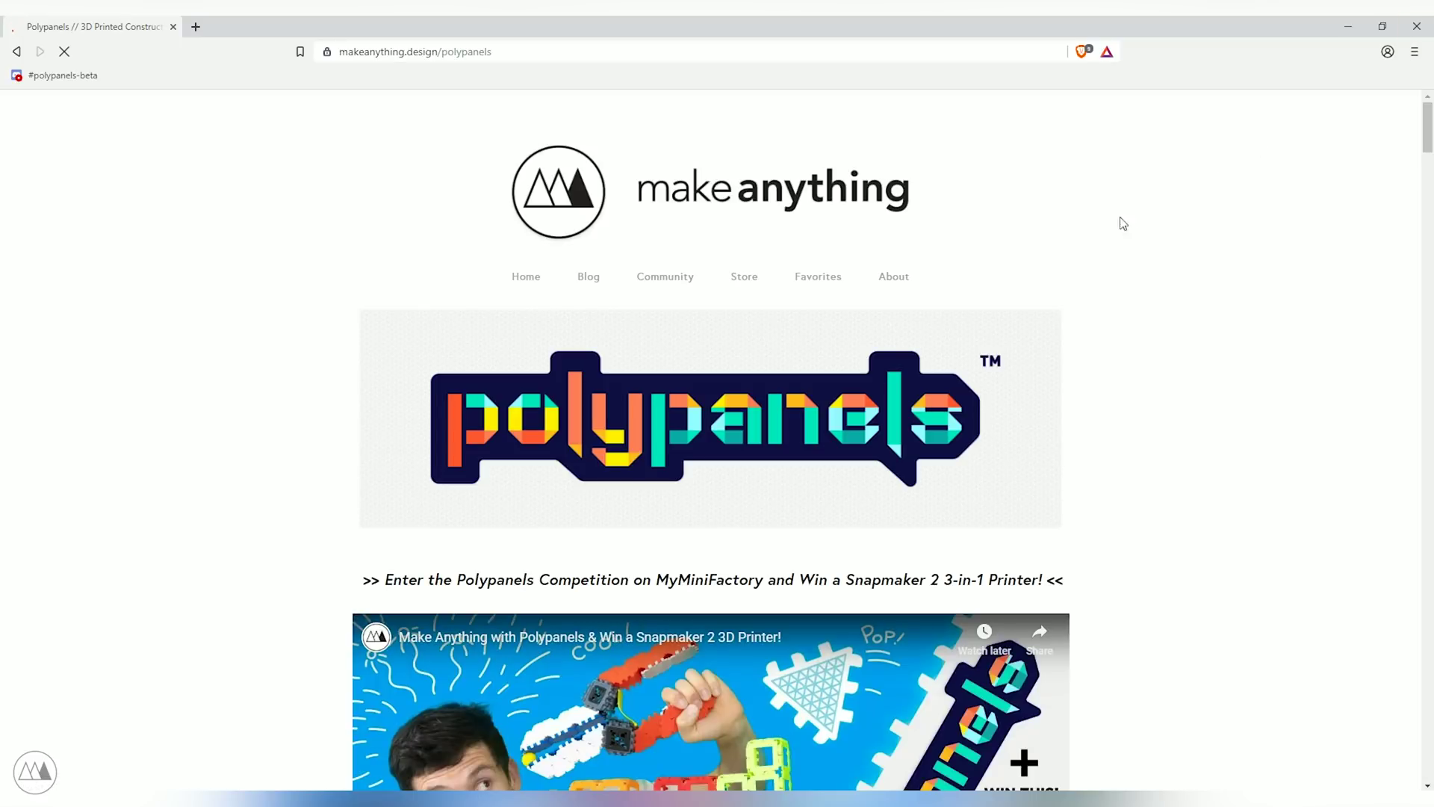
Step: Scroll to References and open the Snap Connector Only Fusion 360 file
{"action": "scroll", "coordinate": [1078, 272], "scroll_direction": "down", "scroll_amount": 20}
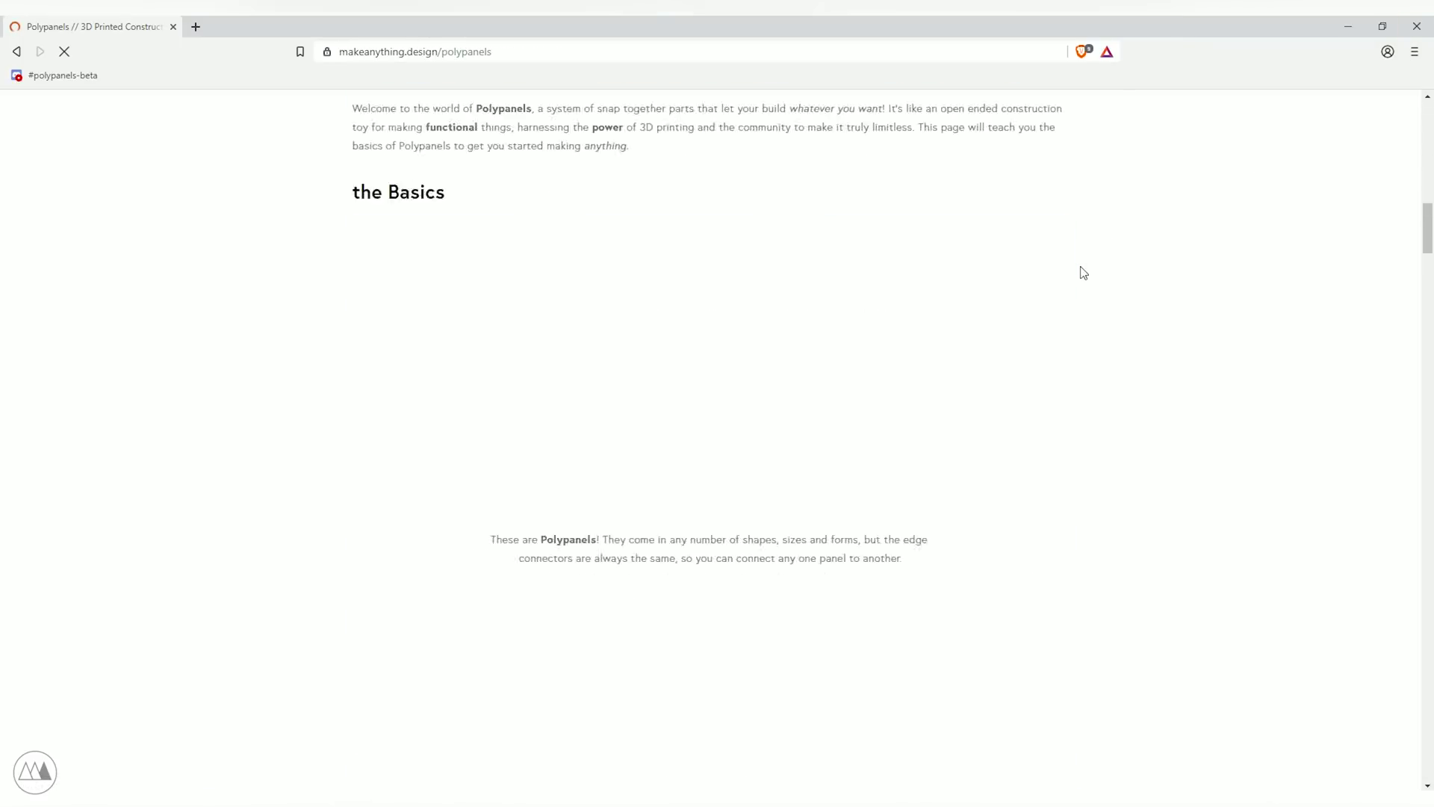
{"action": "scroll", "coordinate": [1084, 269], "scroll_direction": "down", "scroll_amount": 20}
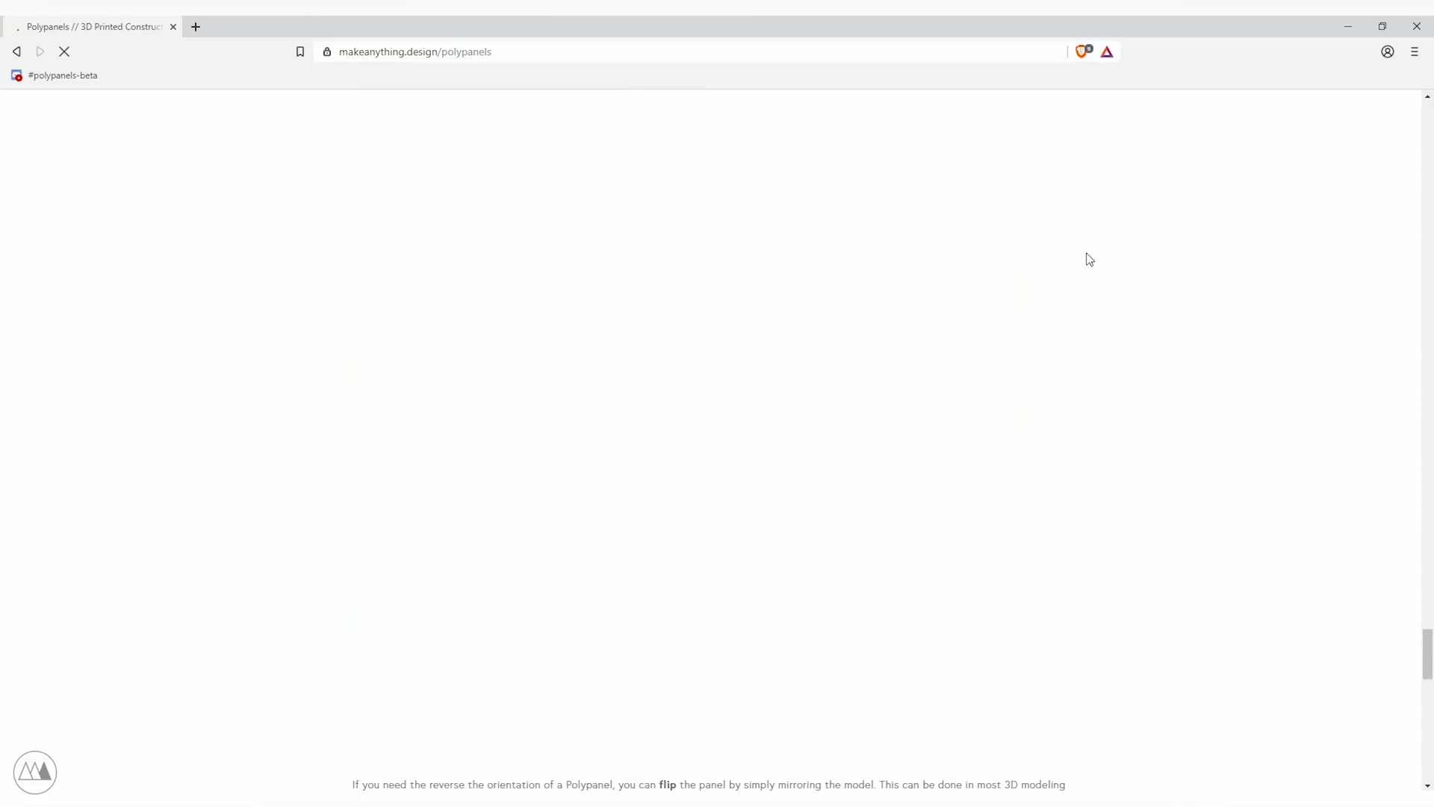
{"action": "scroll", "coordinate": [1031, 297], "scroll_direction": "down", "scroll_amount": 6}
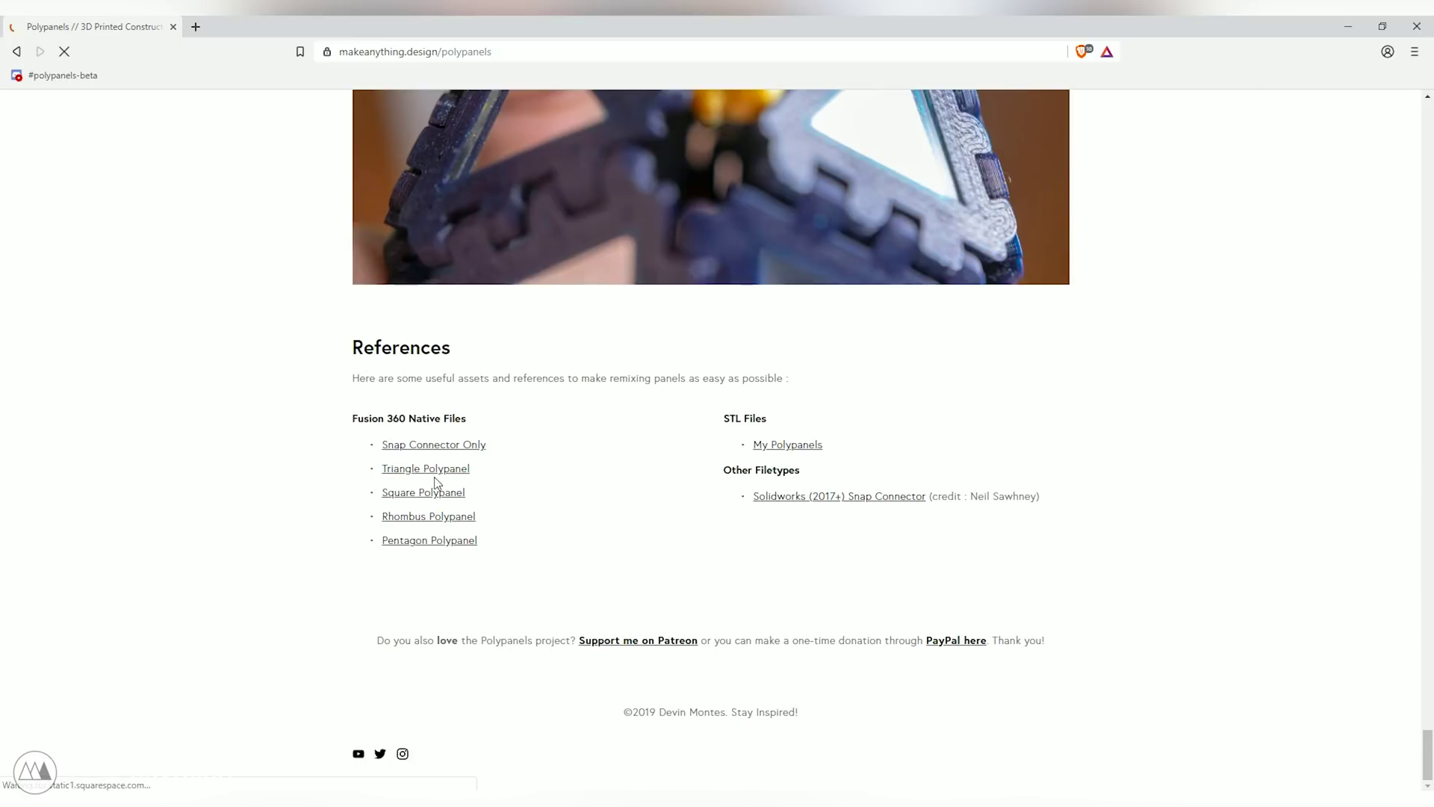
{"action": "left_click", "coordinate": [458, 446]}
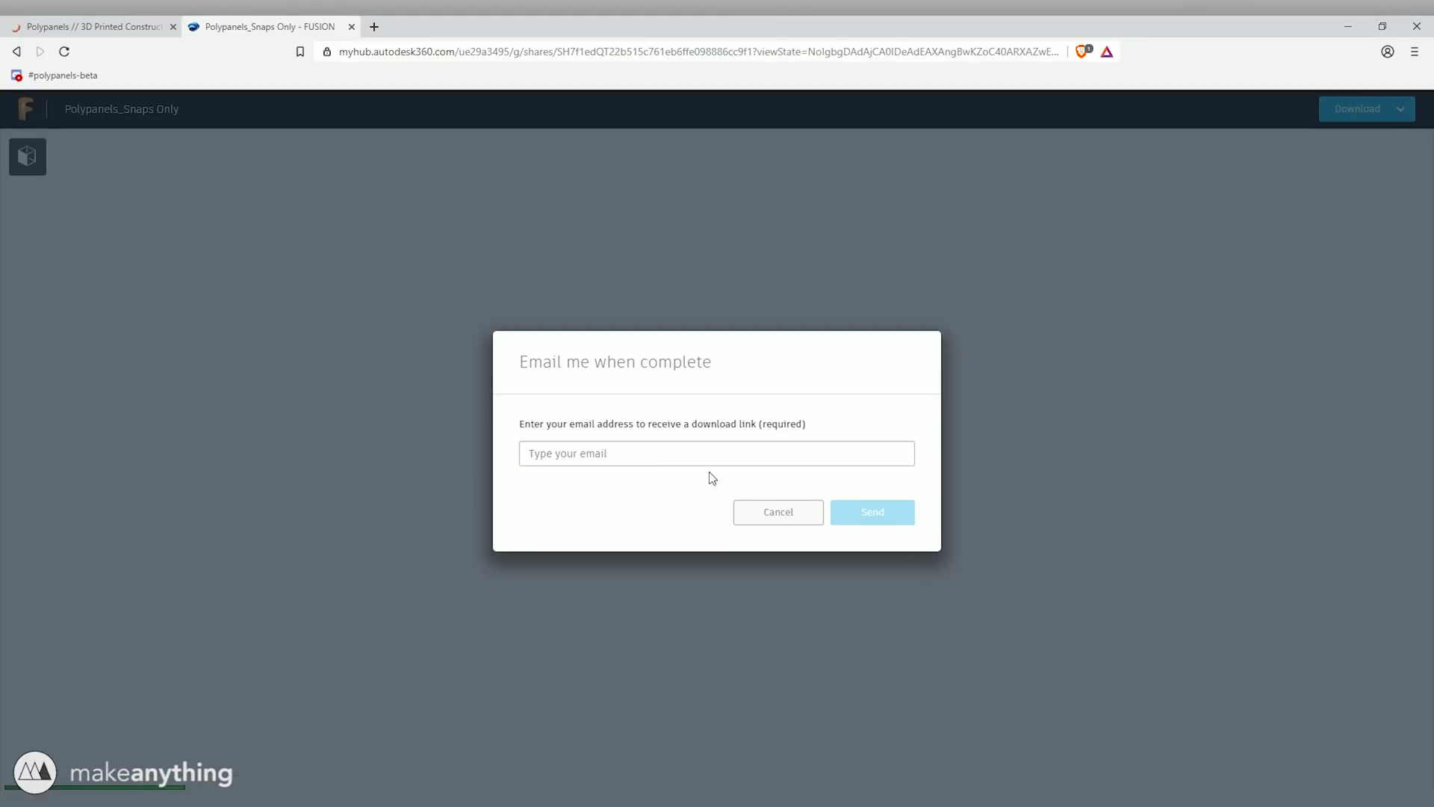
Step: Dismiss the download e-mail request and the Markup Tool tips in the web viewer
{"action": "left_click", "coordinate": [561, 454]}
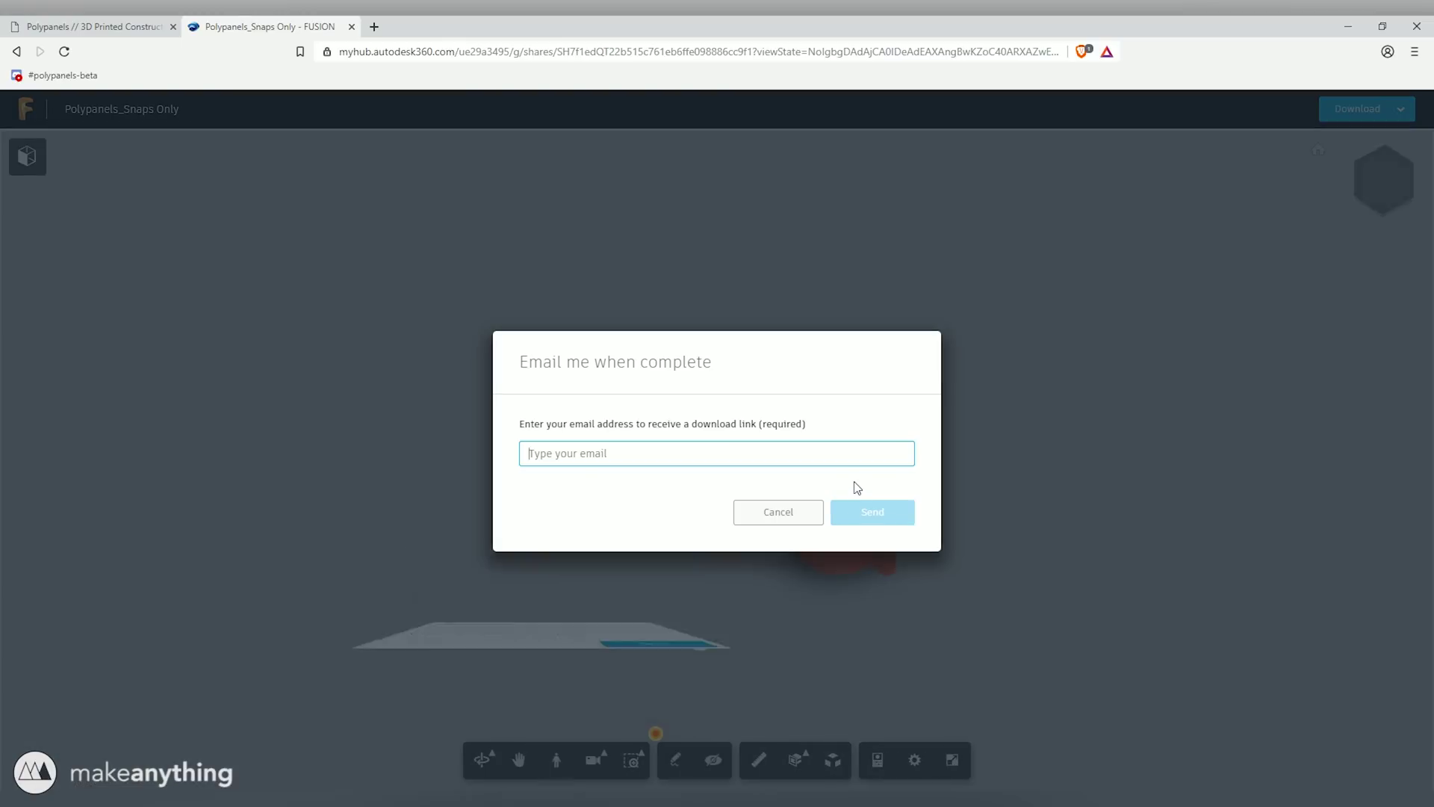
{"action": "left_click", "coordinate": [790, 517]}
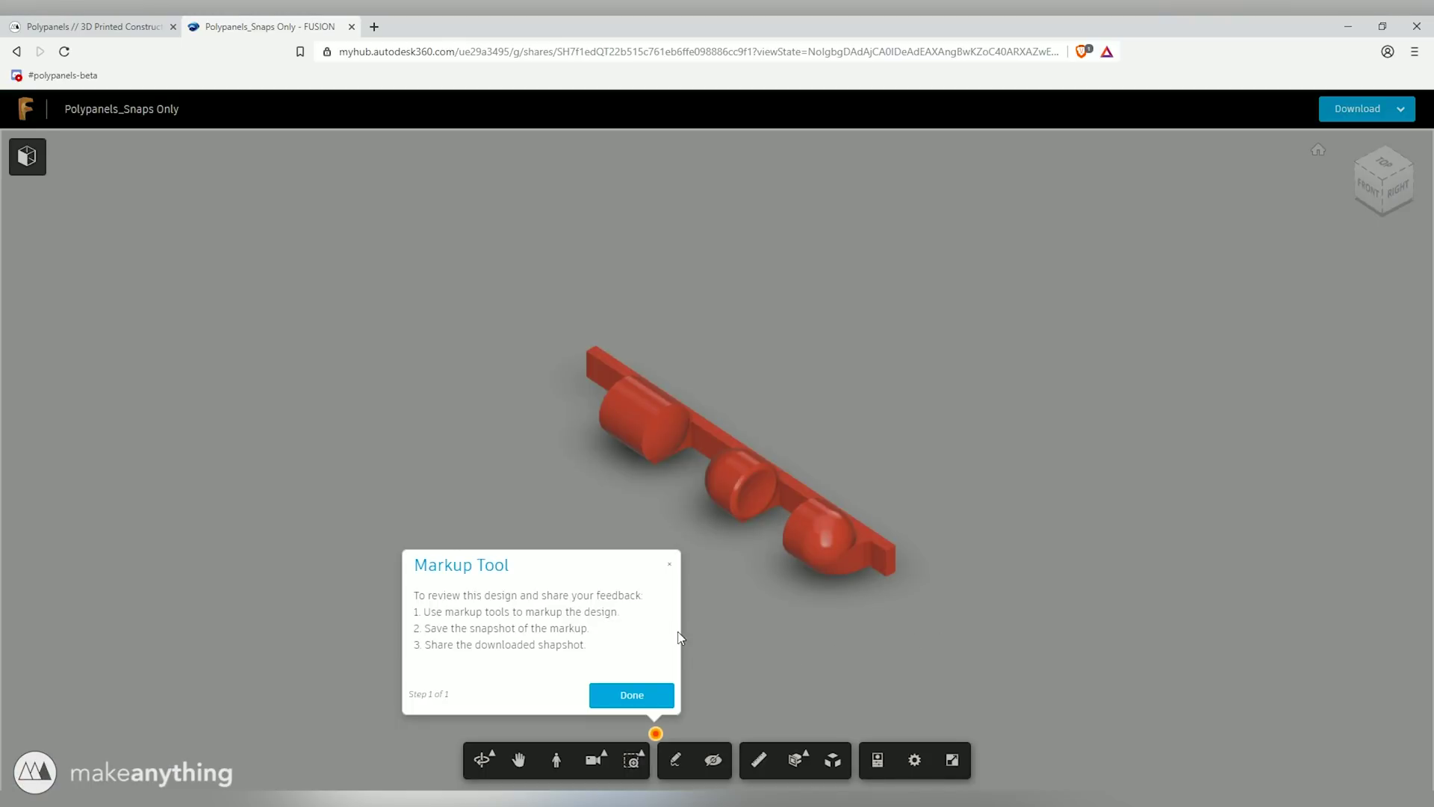
{"action": "left_click", "coordinate": [626, 695]}
Step: Orbit the snap connector model in the web viewer to inspect it
{"action": "middle_click_drag", "start_coordinate": [817, 582], "coordinate": [796, 602]}
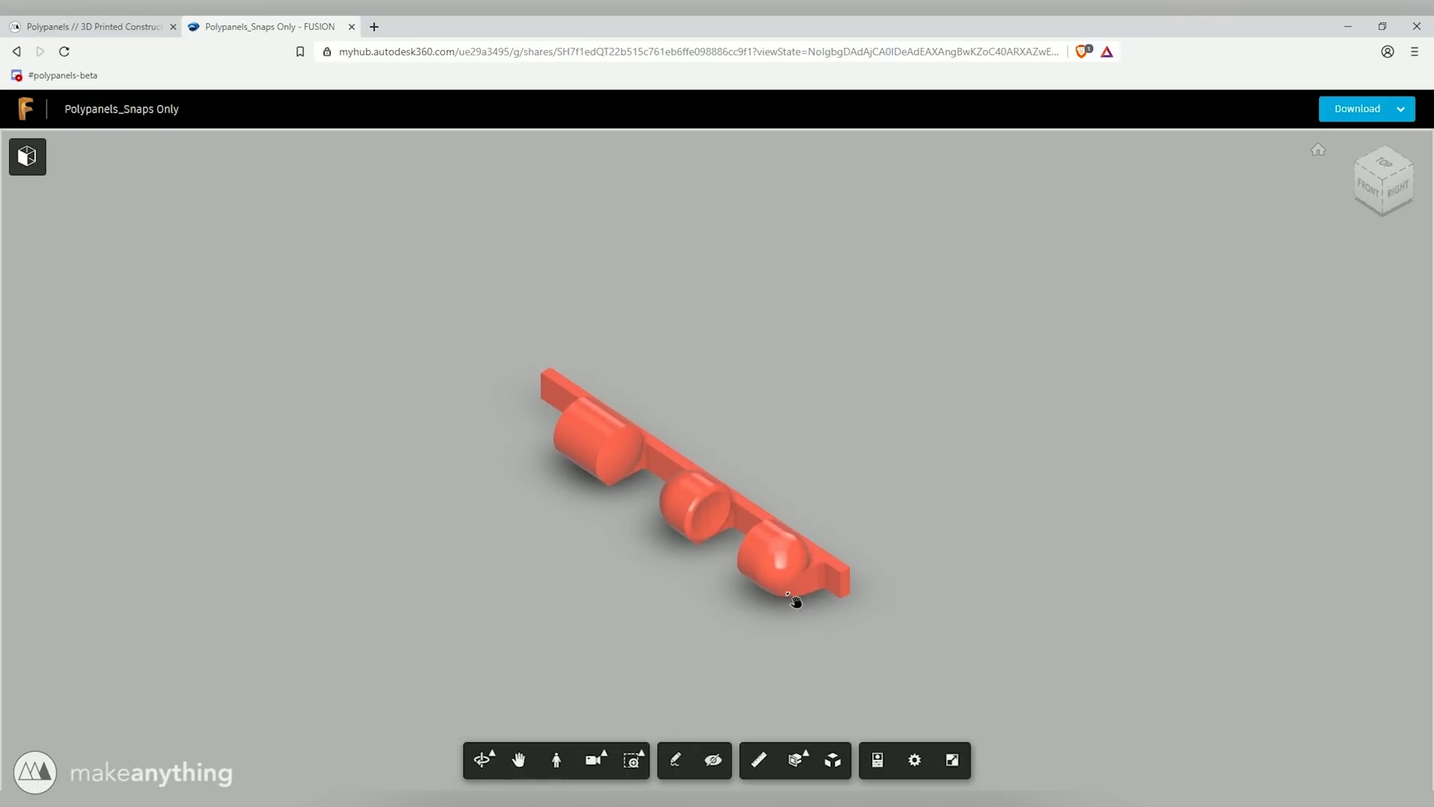
{"action": "left_click", "coordinate": [796, 601]}
{"action": "left_click", "coordinate": [456, 598]}
{"action": "left_click_drag", "start_coordinate": [926, 640], "coordinate": [438, 620]}
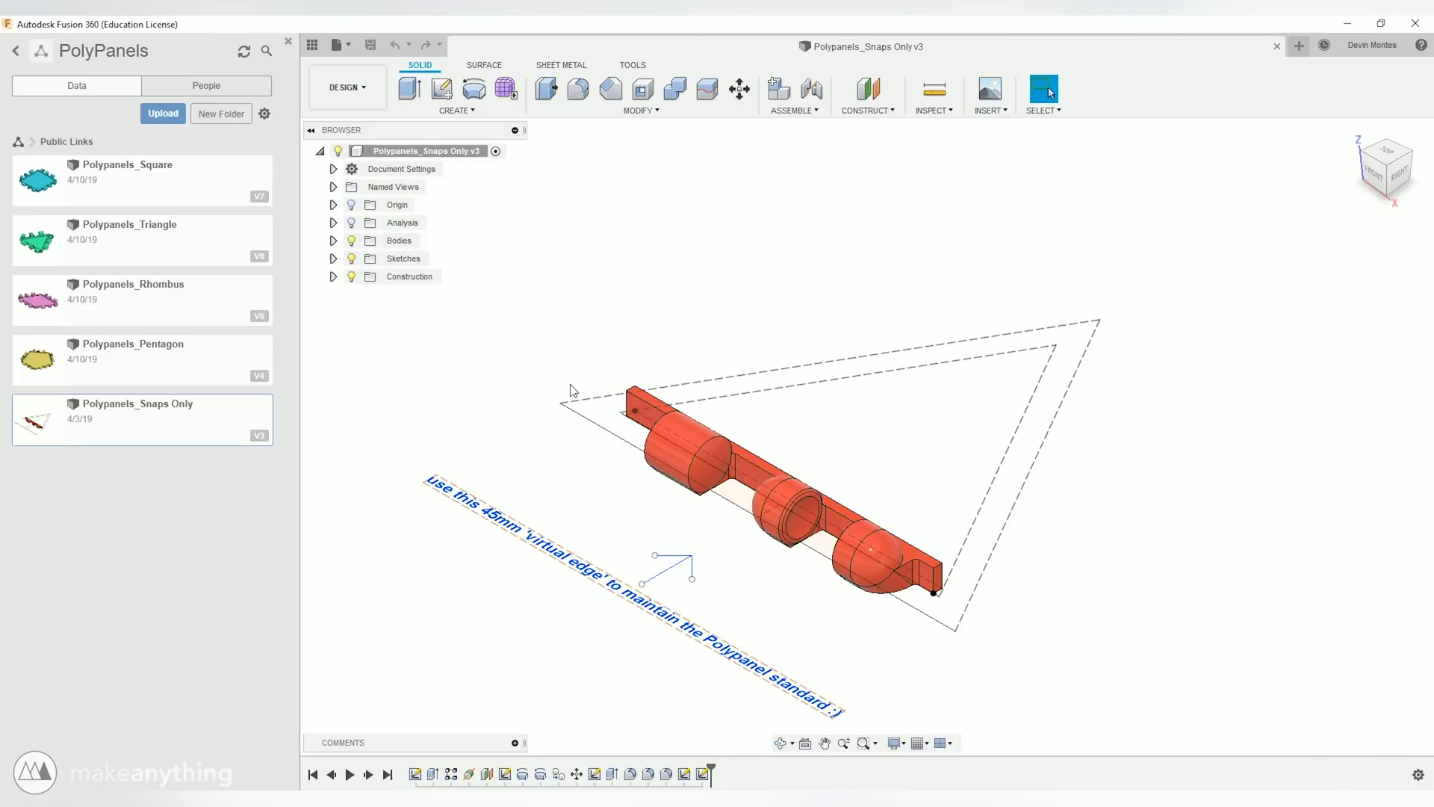
Step: Save a copy of the design as Polypanels_LoopHanger in the PolyPanels > V5 > Utility folder
{"action": "left_click", "coordinate": [337, 45]}
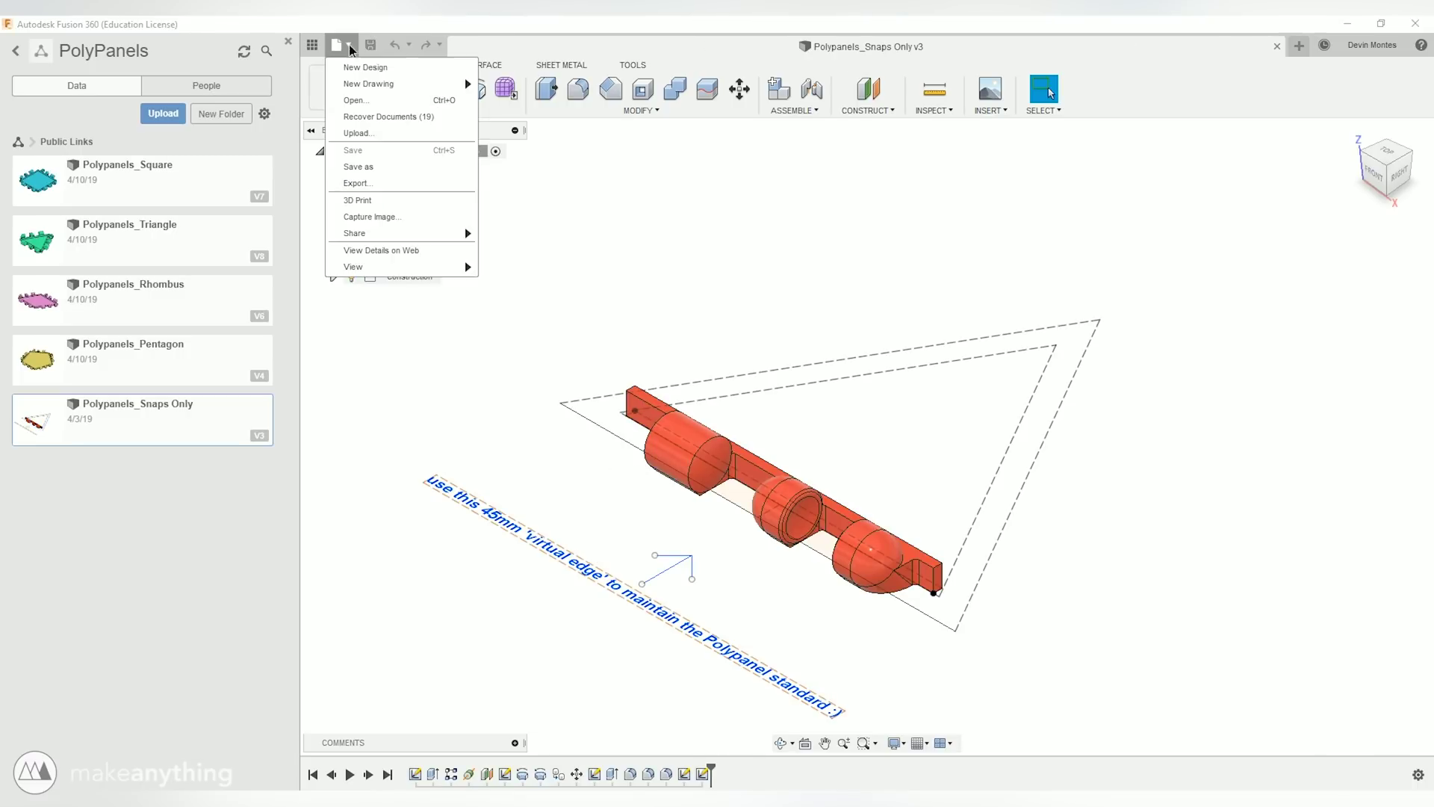
{"action": "left_click", "coordinate": [374, 166]}
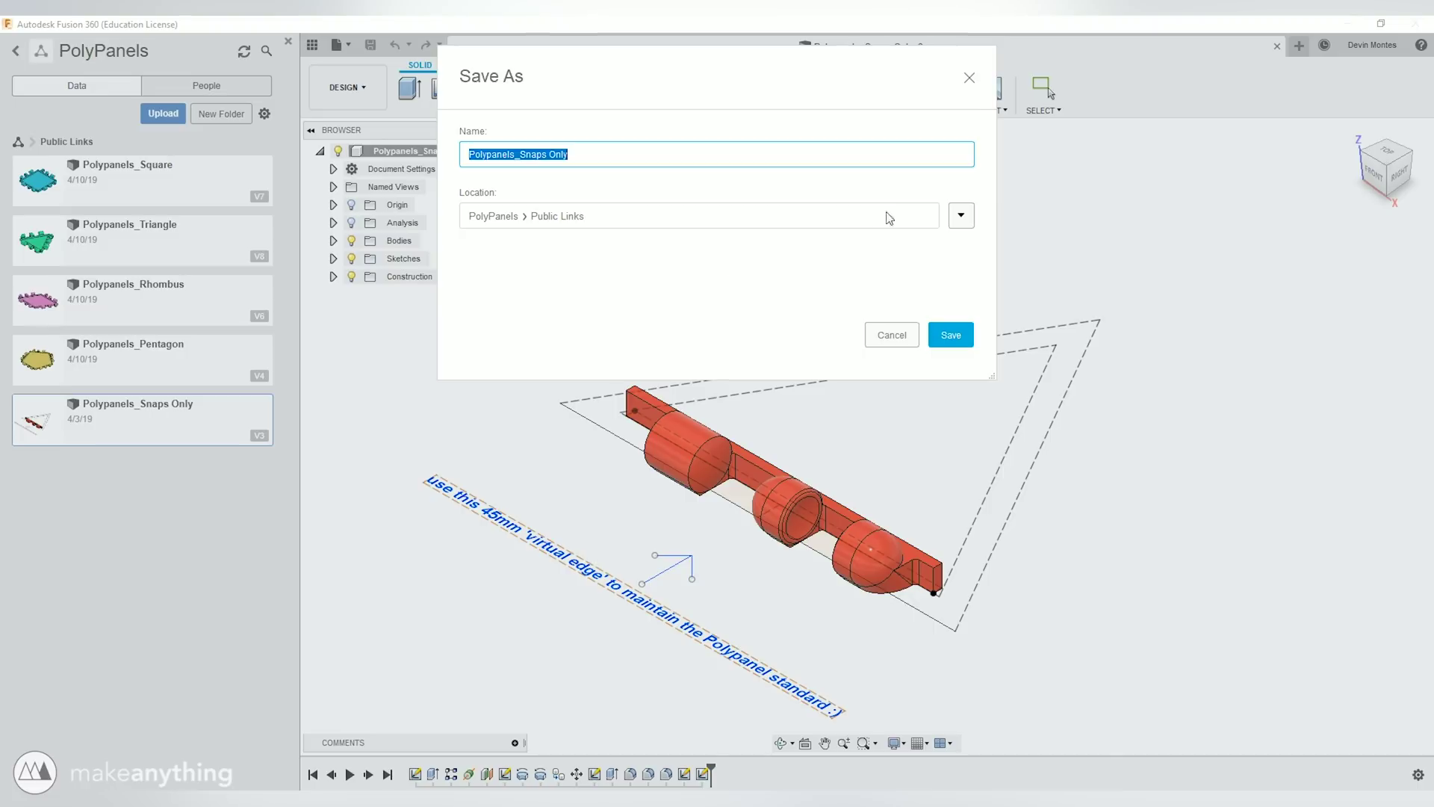
{"action": "left_click", "coordinate": [960, 216]}
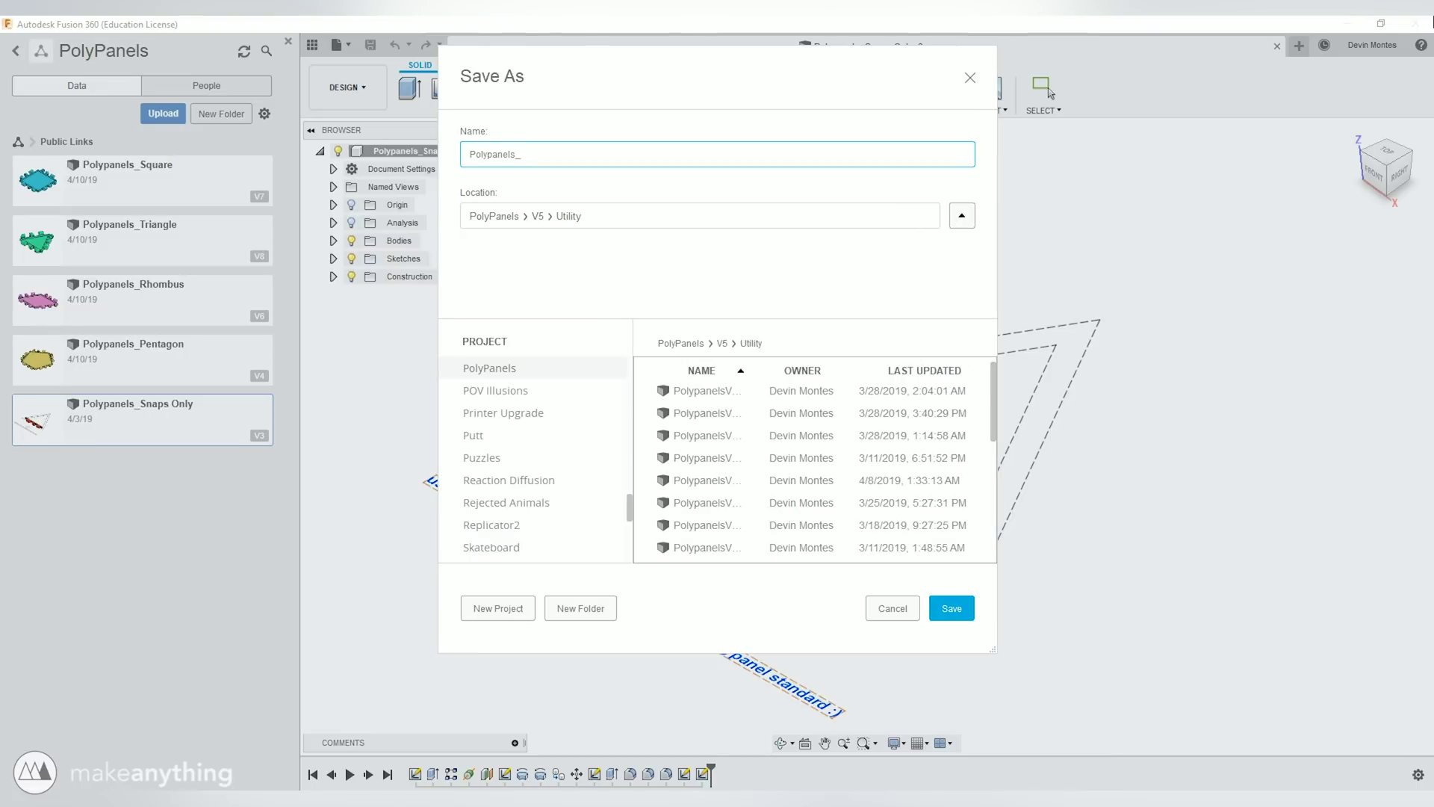
{"action": "type", "text": "LoopHanger"}
{"action": "key", "text": "Return"}
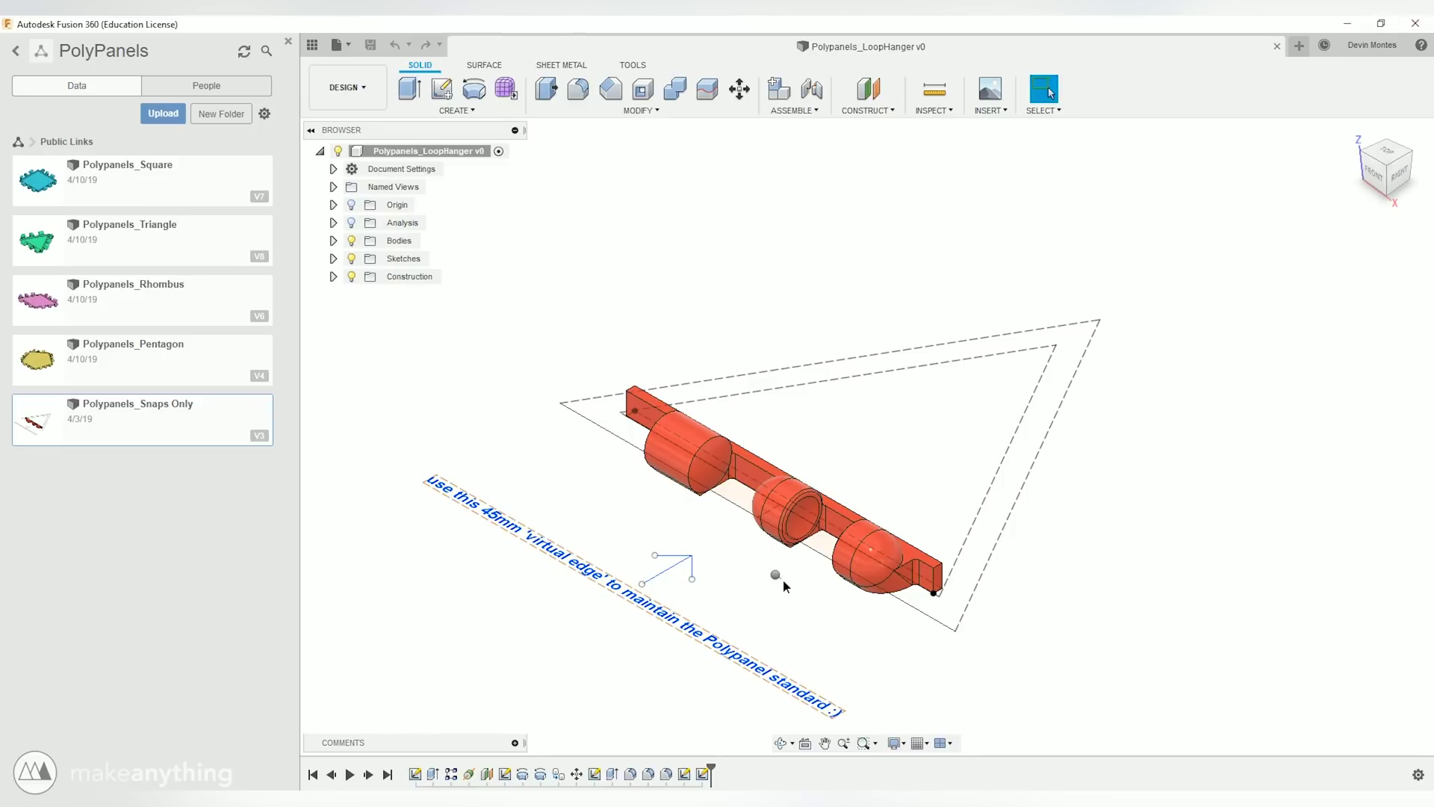
Step: Start a sketch on the connector's underside face and draw a vertical line to its base
{"action": "mouse_move", "coordinate": [800, 593]}
{"action": "middle_mouse_down", "text": "shift"}
{"action": "mouse_move", "coordinate": [860, 619]}
{"action": "mouse_move", "coordinate": [860, 645]}
{"action": "mouse_move", "coordinate": [822, 598]}
{"action": "middle_mouse_up", "text": "shift"}
{"action": "left_click", "coordinate": [808, 575]}
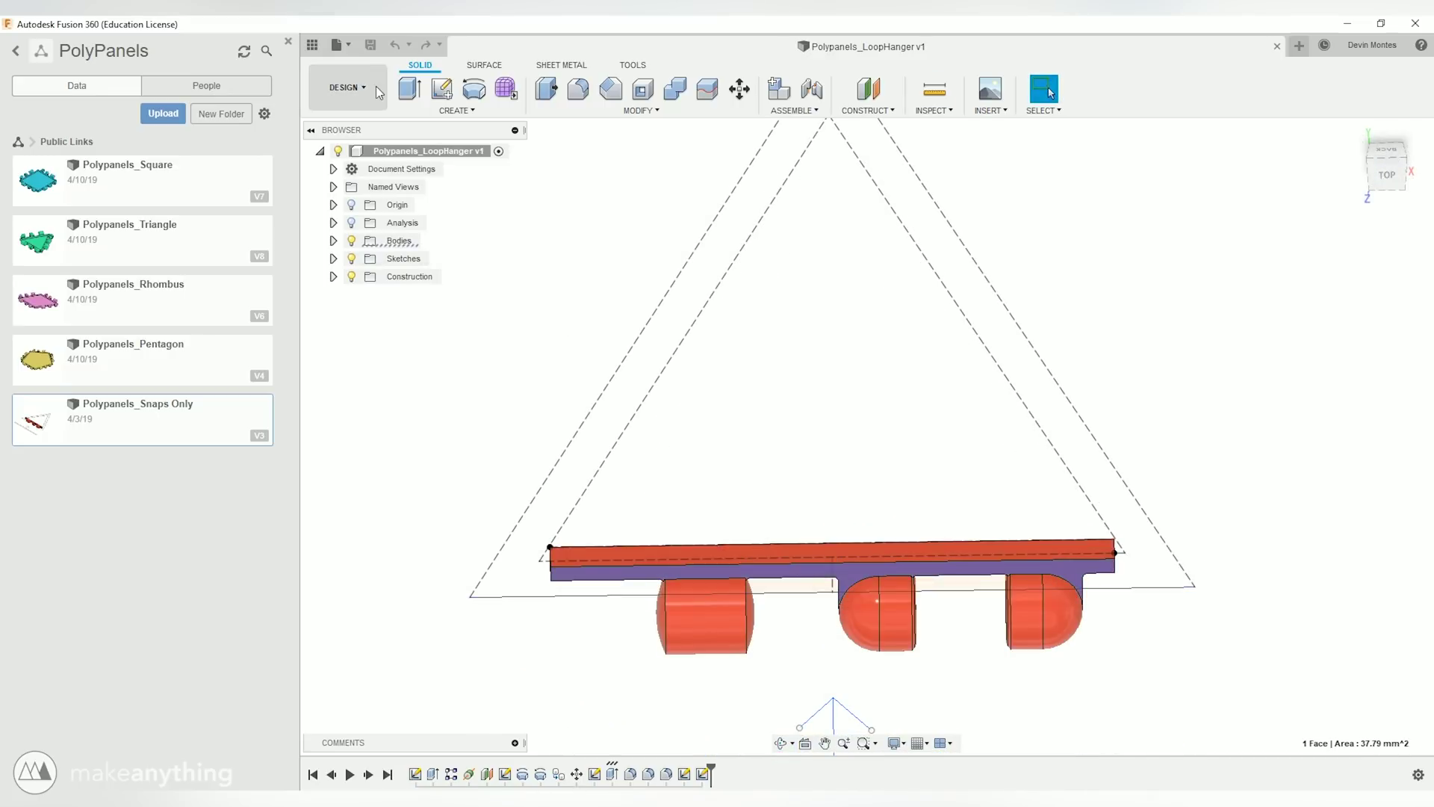
{"action": "left_click", "coordinate": [449, 95]}
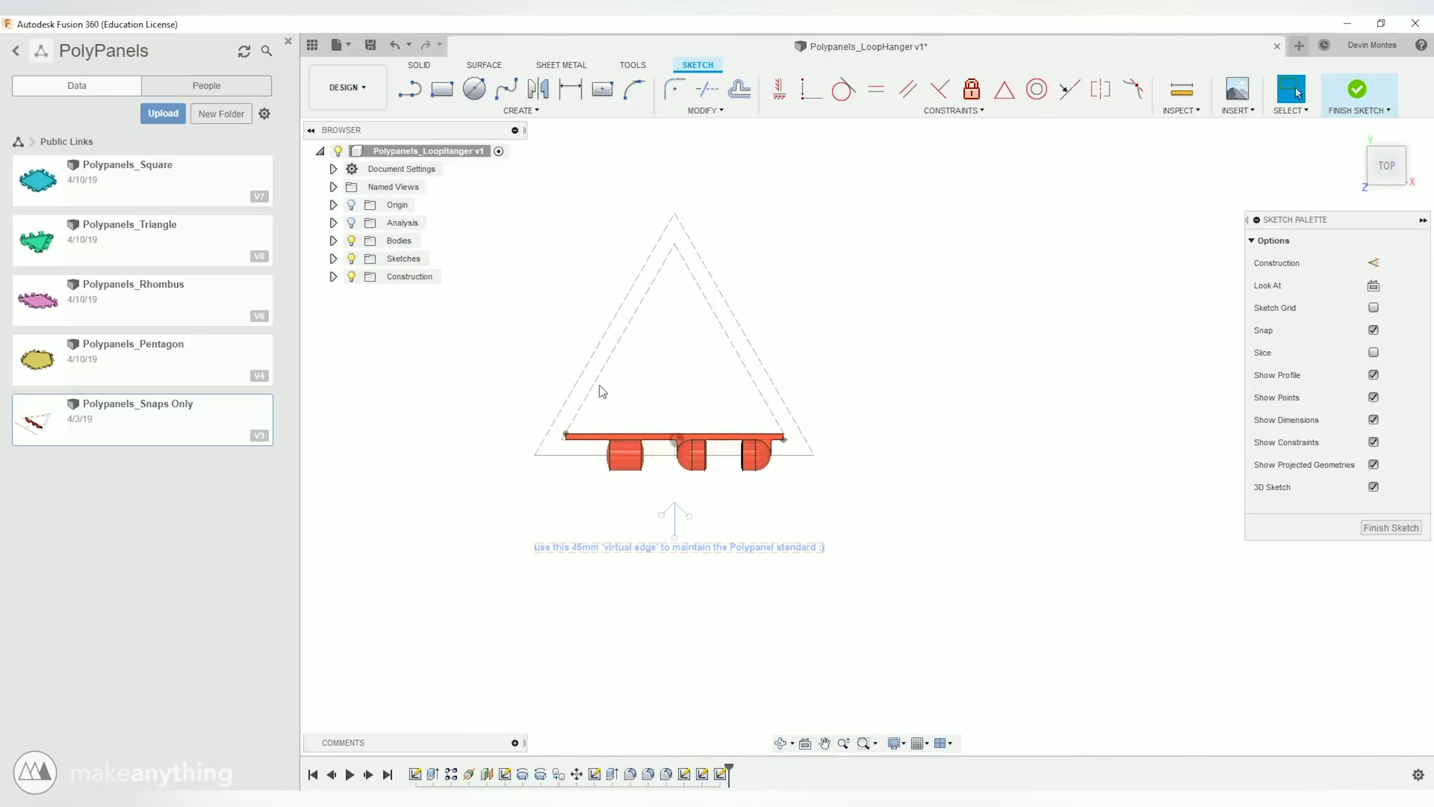
{"action": "scroll", "coordinate": [711, 262], "scroll_direction": "up", "scroll_amount": 1}
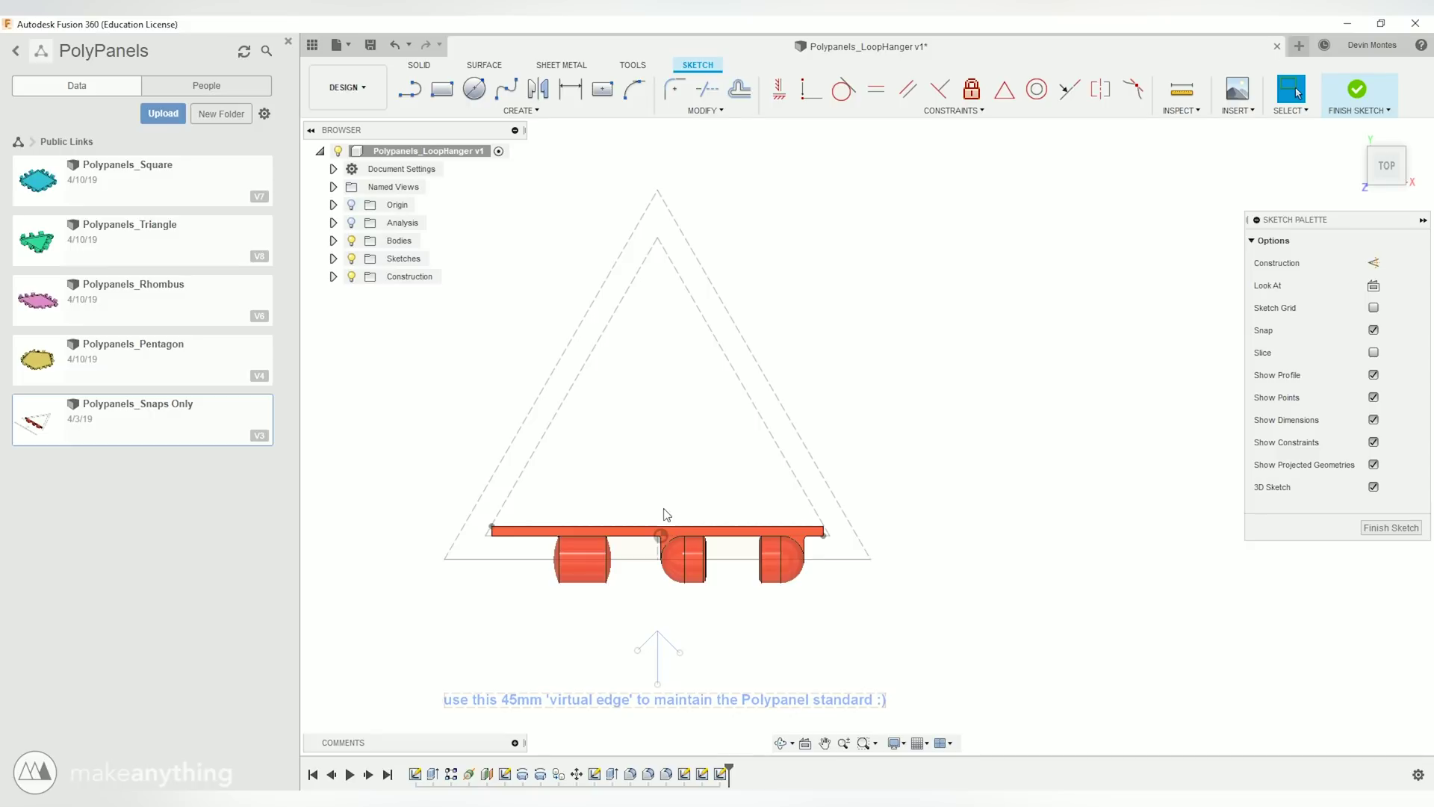
{"action": "scroll", "coordinate": [684, 549], "scroll_direction": "up", "scroll_amount": 4}
{"action": "key", "text": "l"}
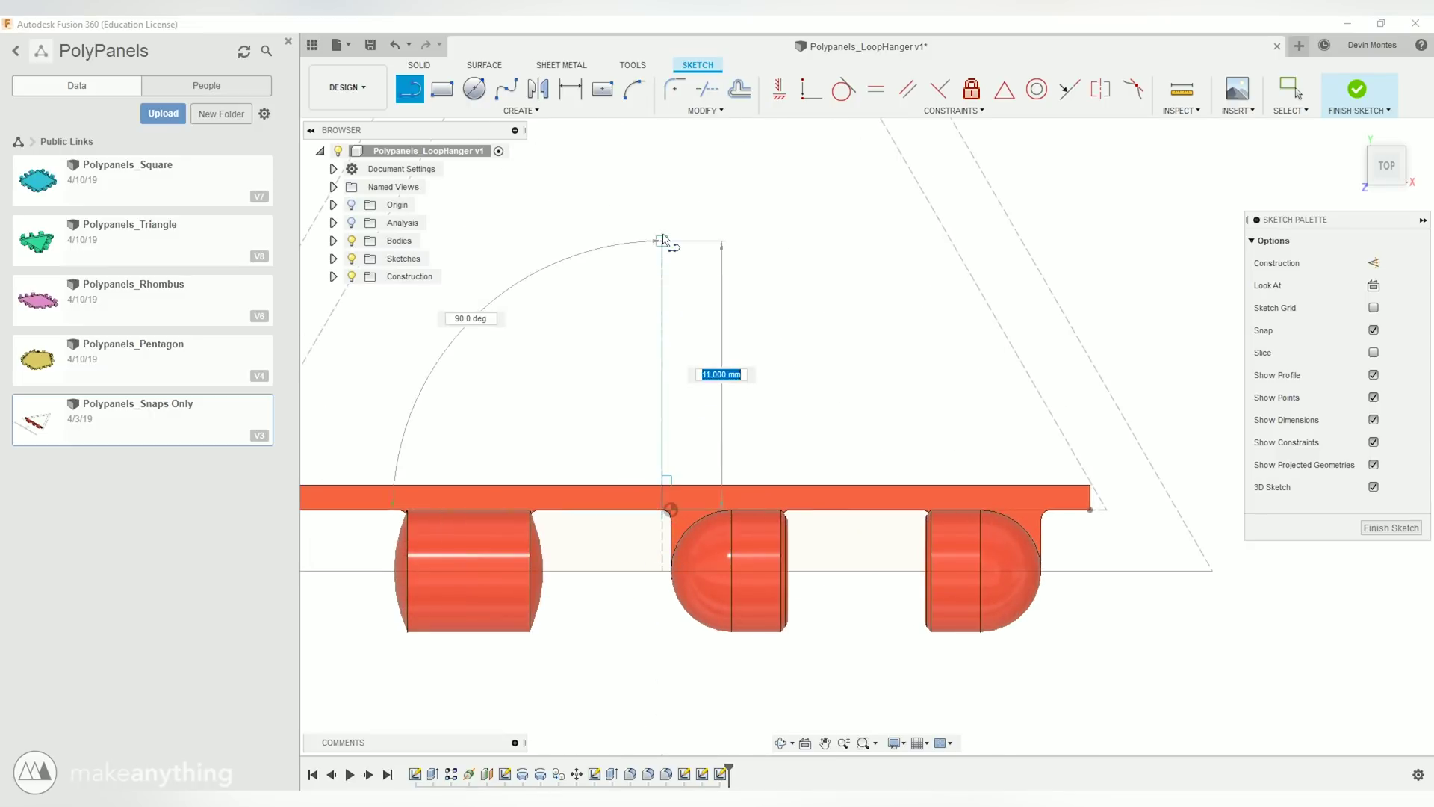
{"action": "scroll", "coordinate": [663, 240], "scroll_direction": "down", "scroll_amount": 4}
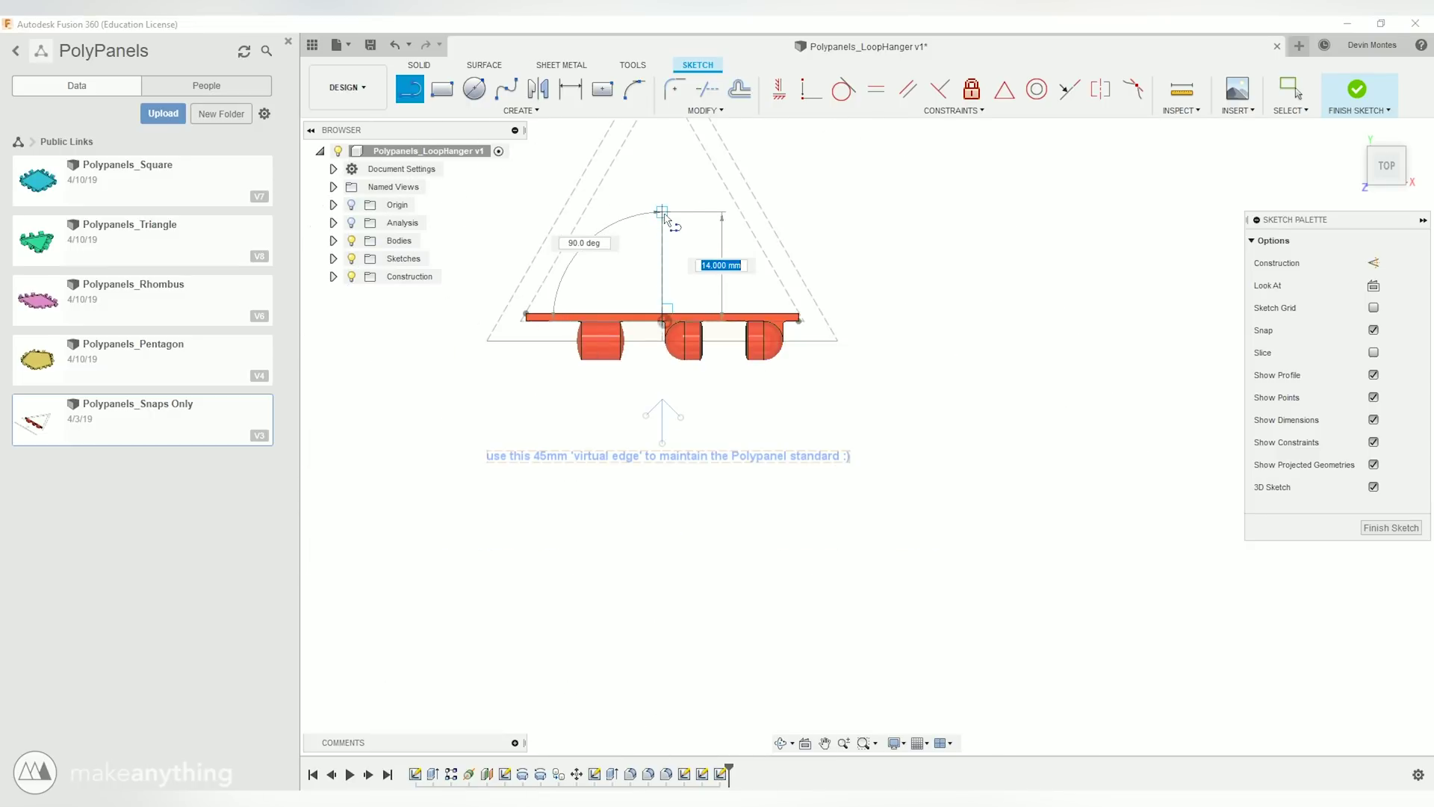
{"action": "scroll", "coordinate": [672, 234], "scroll_direction": "up", "scroll_amount": 2}
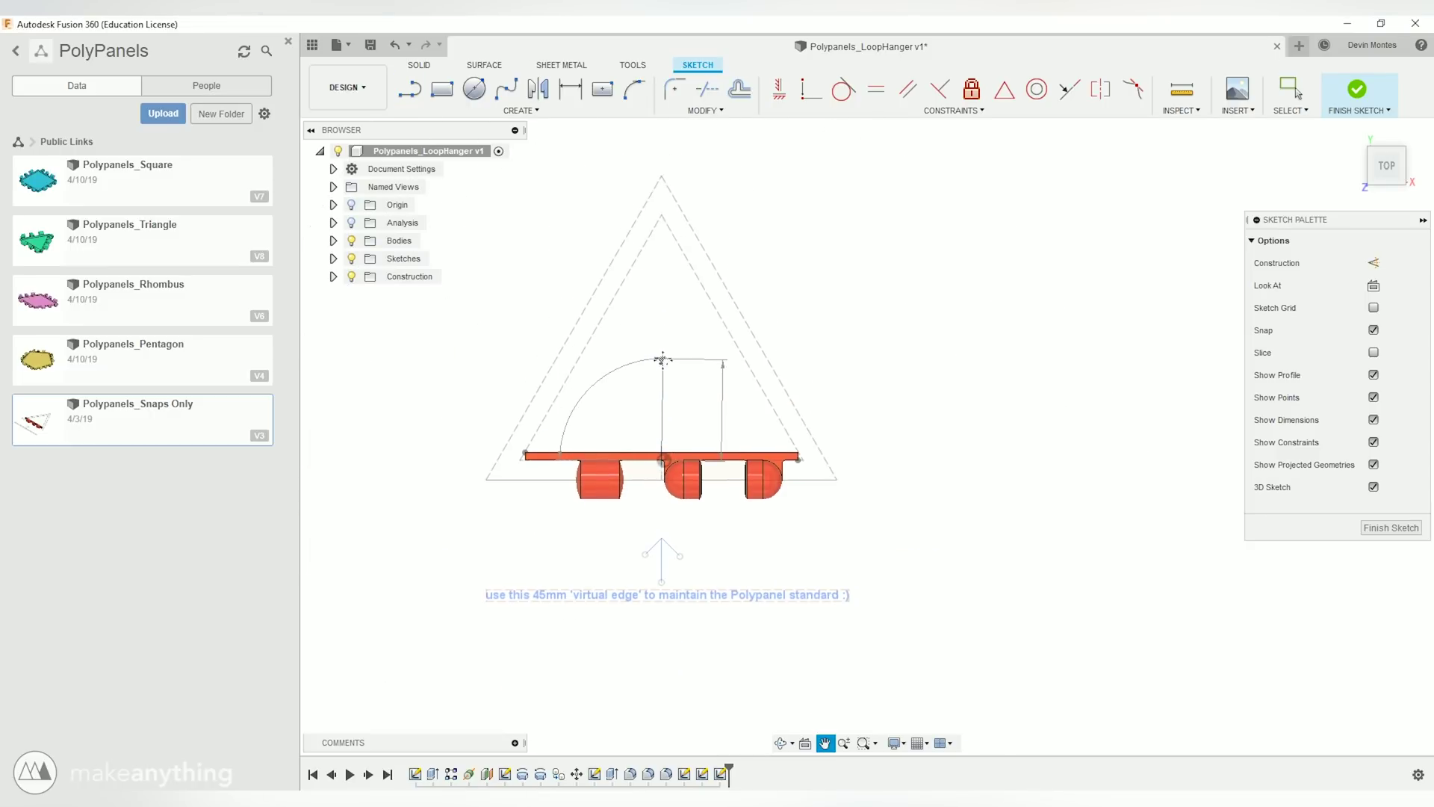
{"action": "left_click", "coordinate": [663, 453]}
{"action": "key", "text": "Escape"}
Step: Bring the whole triangle into view and draw a circle centred on the line's midpoint
{"action": "scroll", "coordinate": [663, 454], "scroll_direction": "up", "scroll_amount": 5}
{"action": "scroll", "coordinate": [679, 447], "scroll_direction": "up", "scroll_amount": 4}
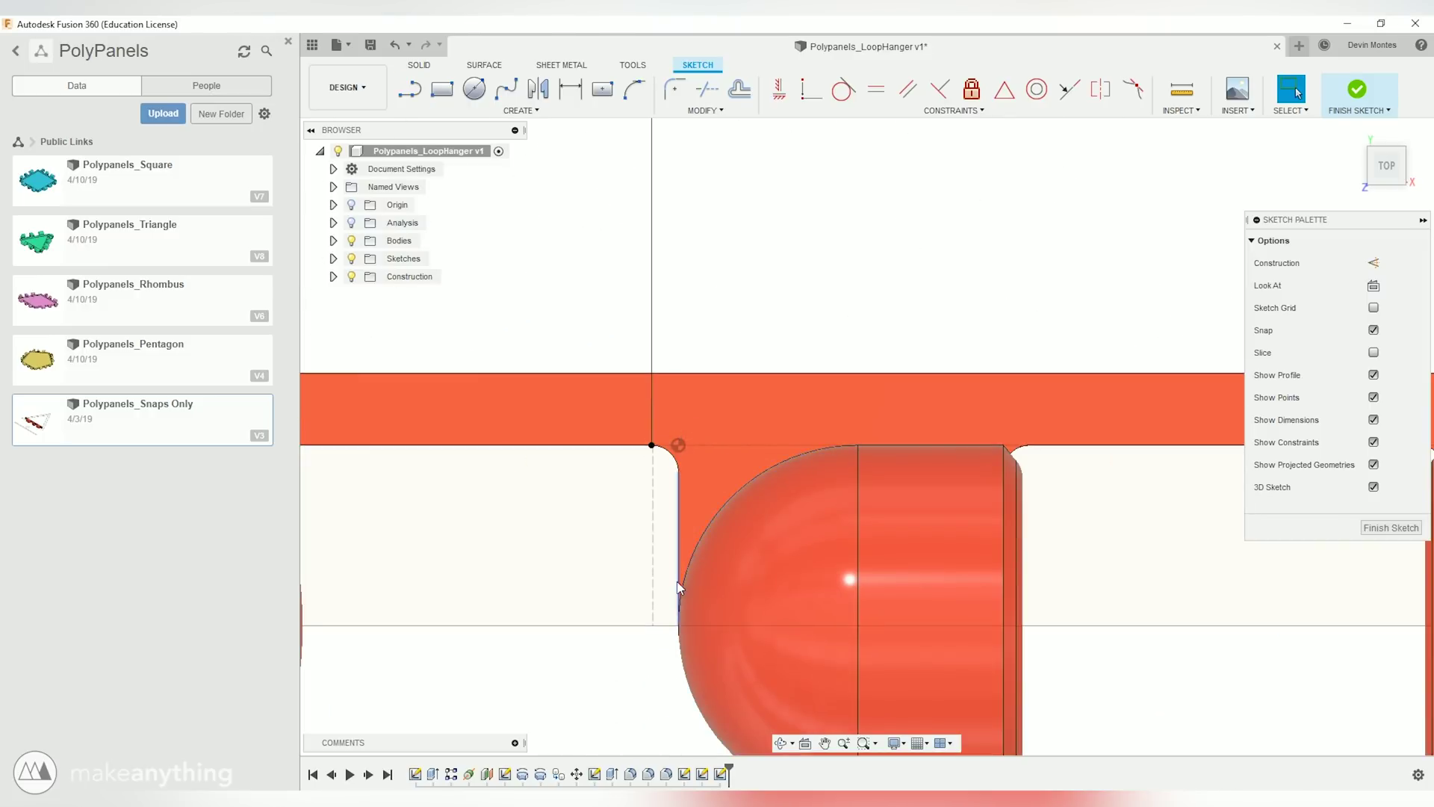
{"action": "scroll", "coordinate": [652, 449], "scroll_direction": "down", "scroll_amount": 5}
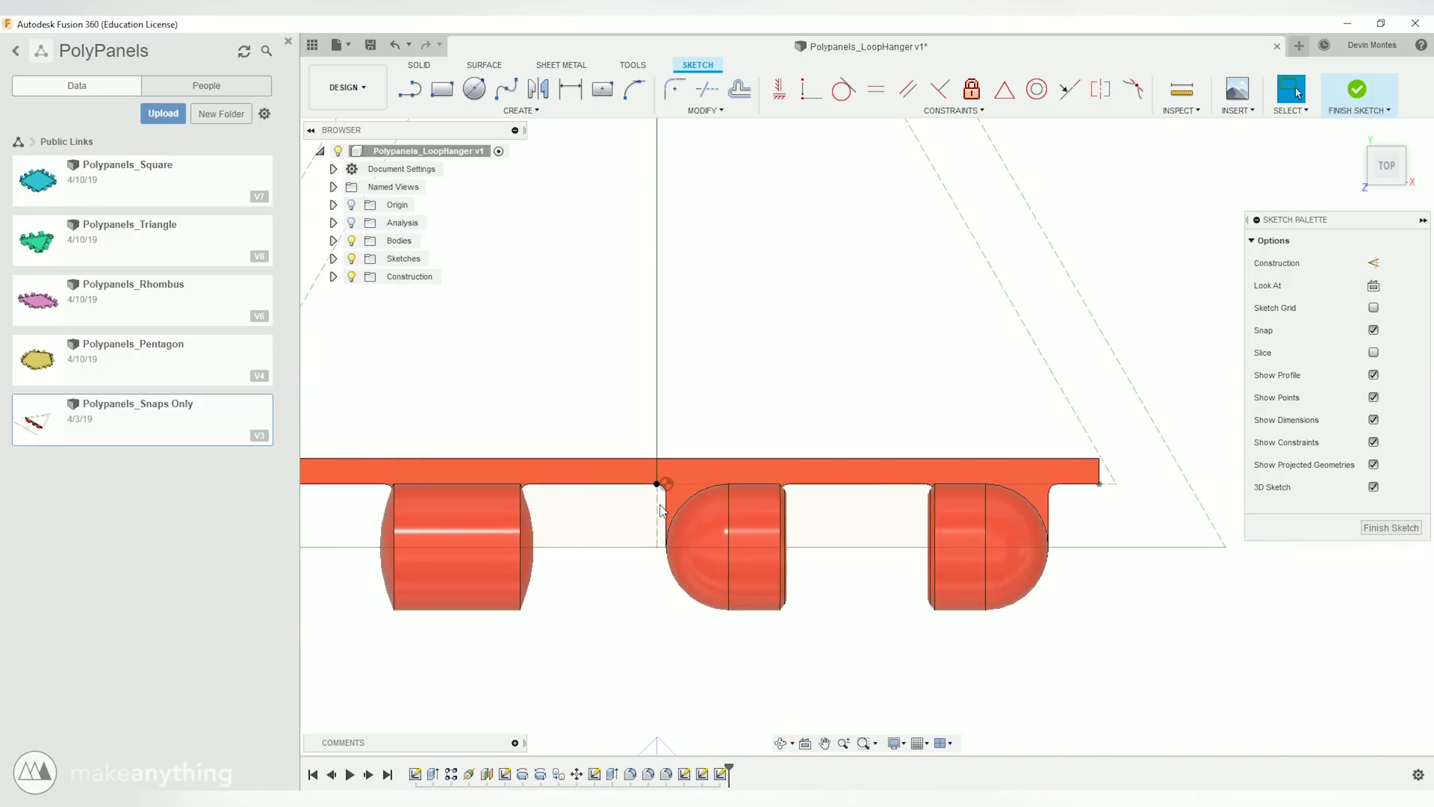
{"action": "mouse_move", "coordinate": [734, 411]}
{"action": "middle_mouse_down"}
{"action": "mouse_move", "coordinate": [836, 362]}
{"action": "mouse_move", "coordinate": [825, 520]}
{"action": "mouse_move", "coordinate": [810, 541]}
{"action": "middle_mouse_up"}
{"action": "scroll", "coordinate": [810, 541], "scroll_direction": "down", "scroll_amount": 1}
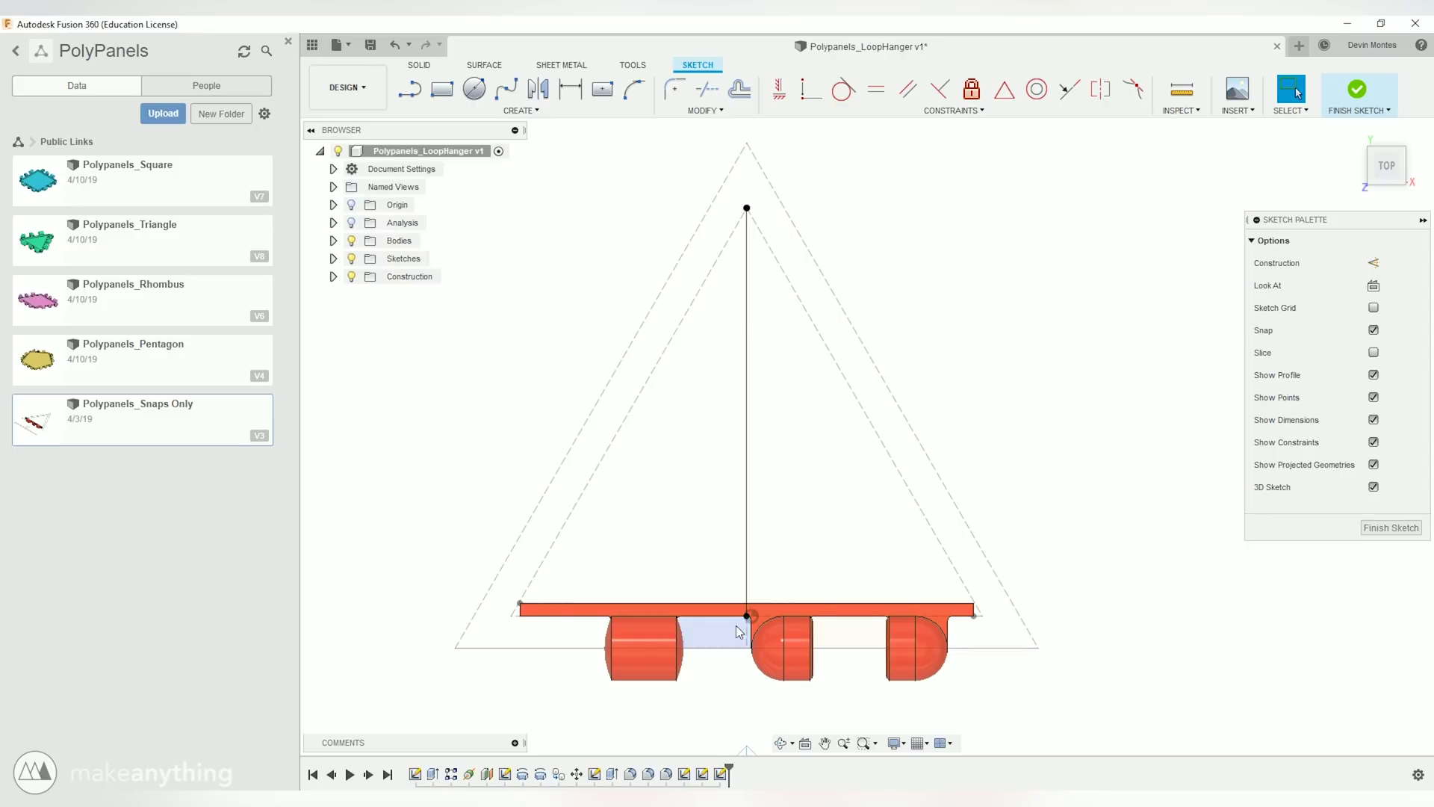
{"action": "middle_click_drag", "start_coordinate": [762, 702], "coordinate": [719, 509]}
{"action": "scroll", "coordinate": [719, 509], "scroll_direction": "up", "scroll_amount": 1}
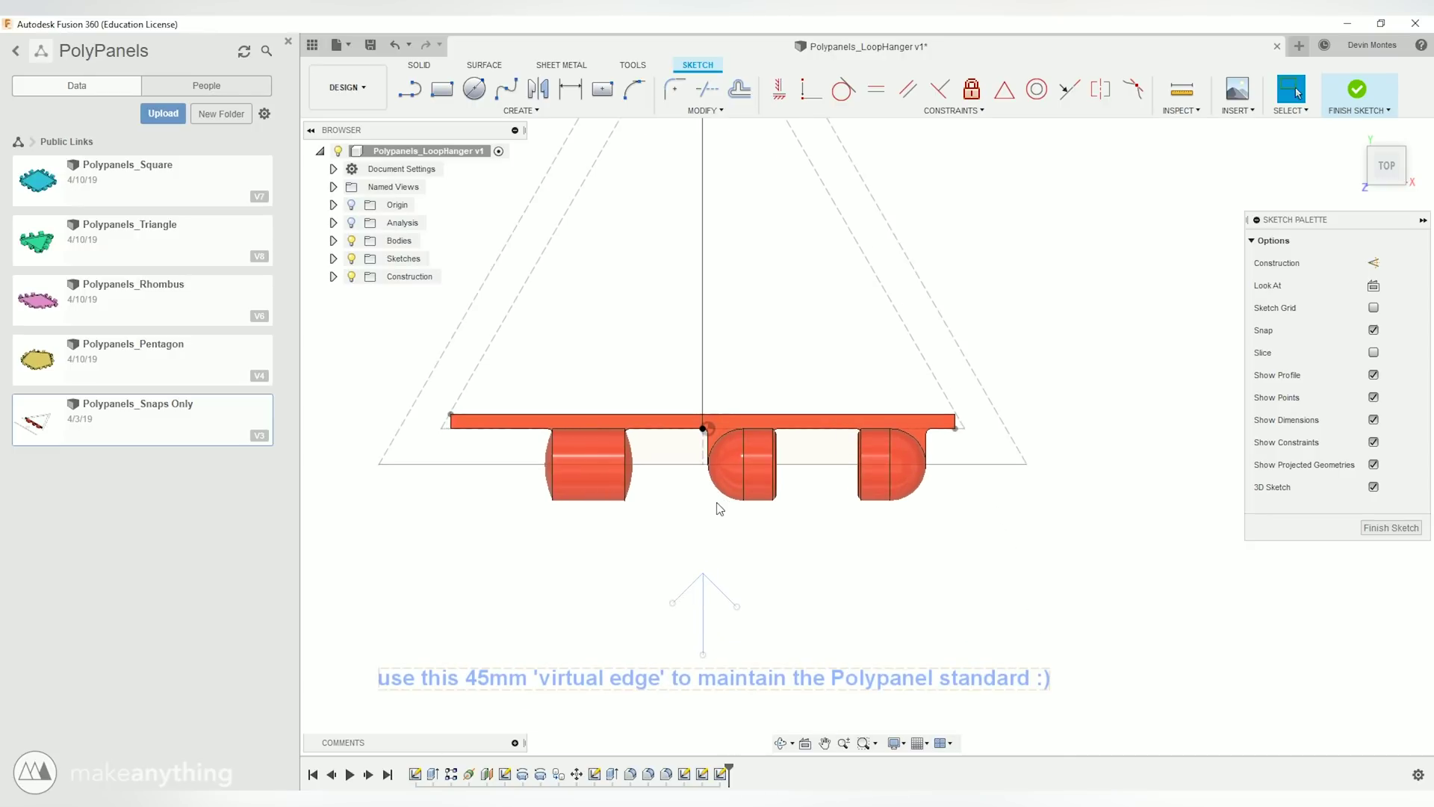
{"action": "scroll", "coordinate": [719, 509], "scroll_direction": "up", "scroll_amount": 1}
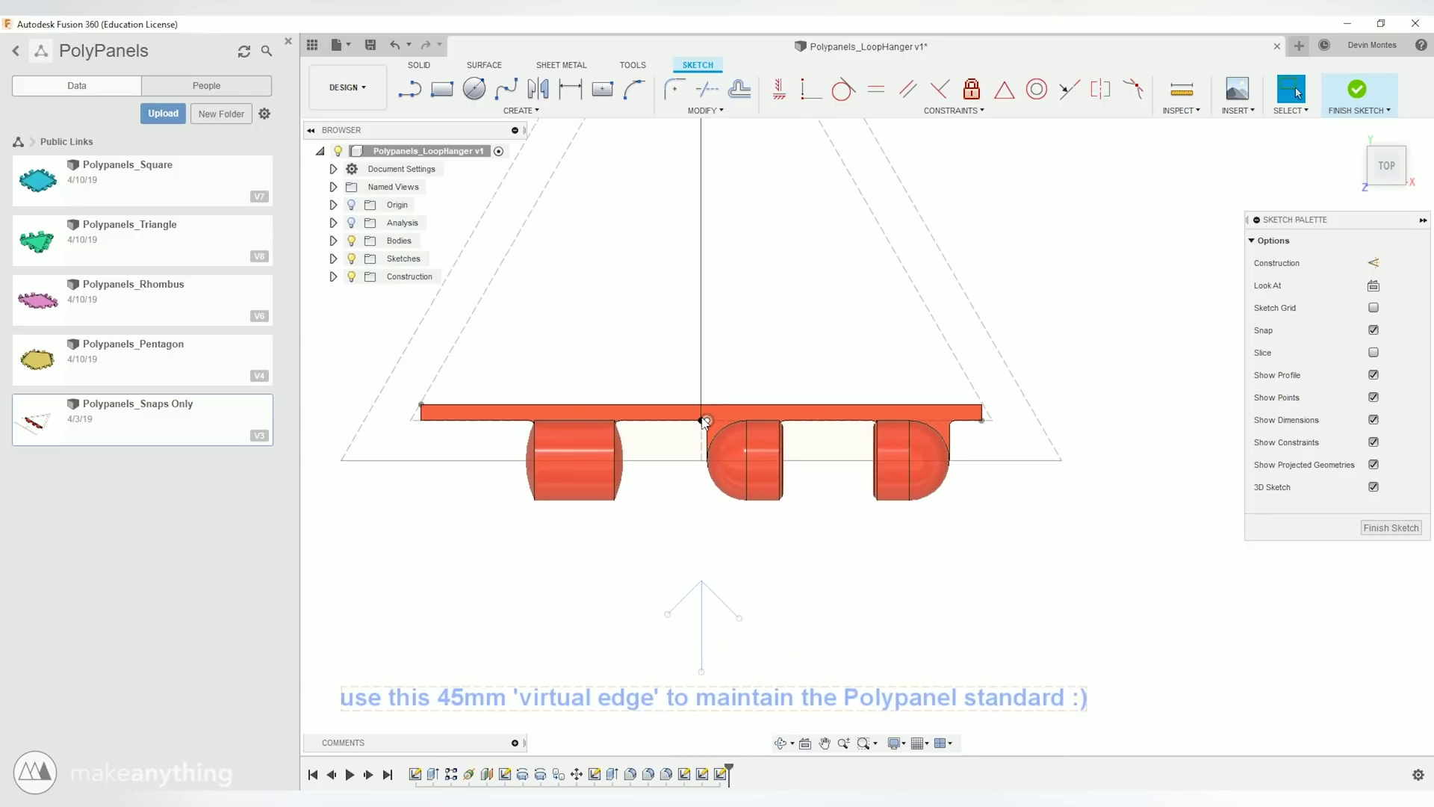
{"action": "middle_click_drag", "start_coordinate": [702, 423], "coordinate": [672, 710]}
{"action": "scroll", "coordinate": [568, 503], "scroll_direction": "down", "scroll_amount": 2}
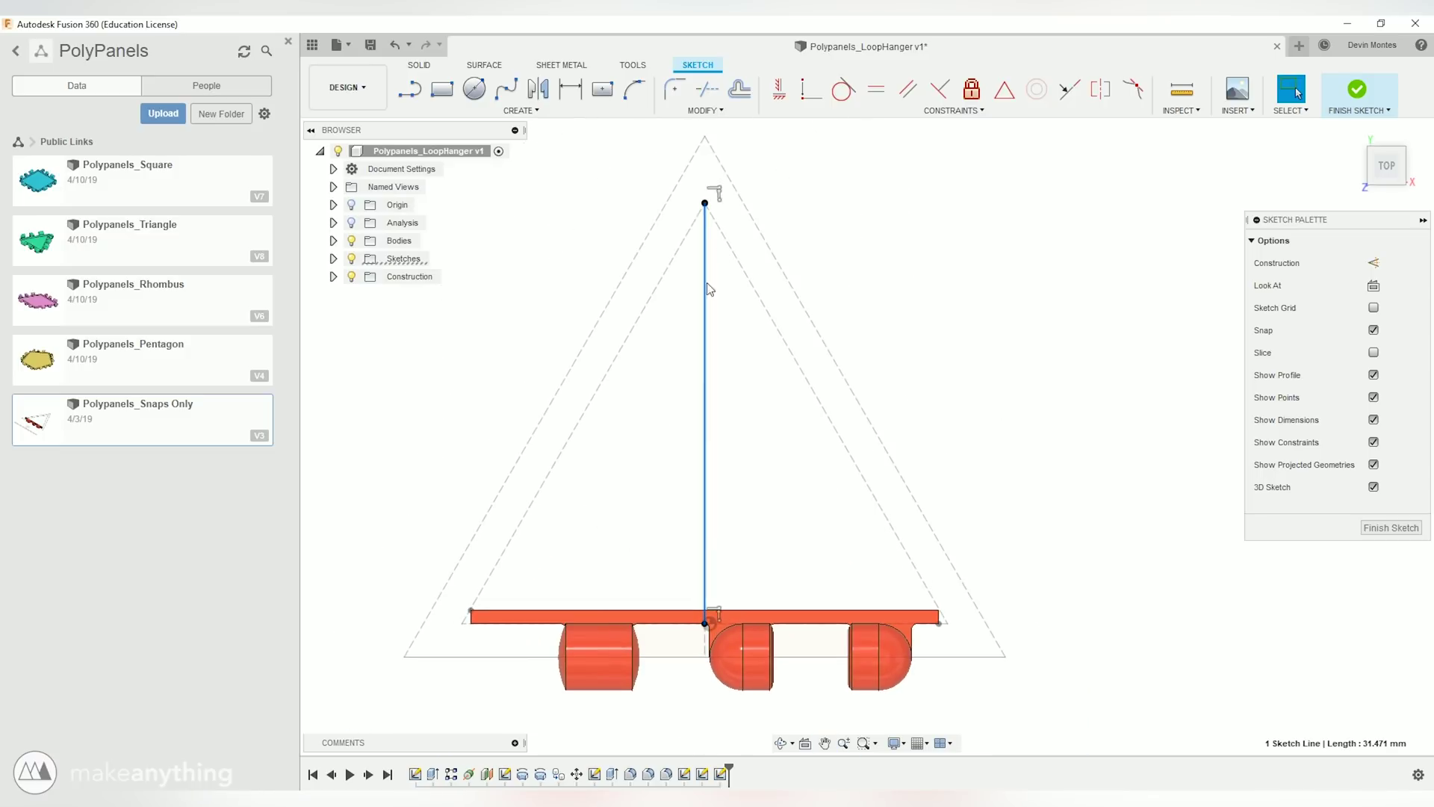
{"action": "key", "text": "c"}
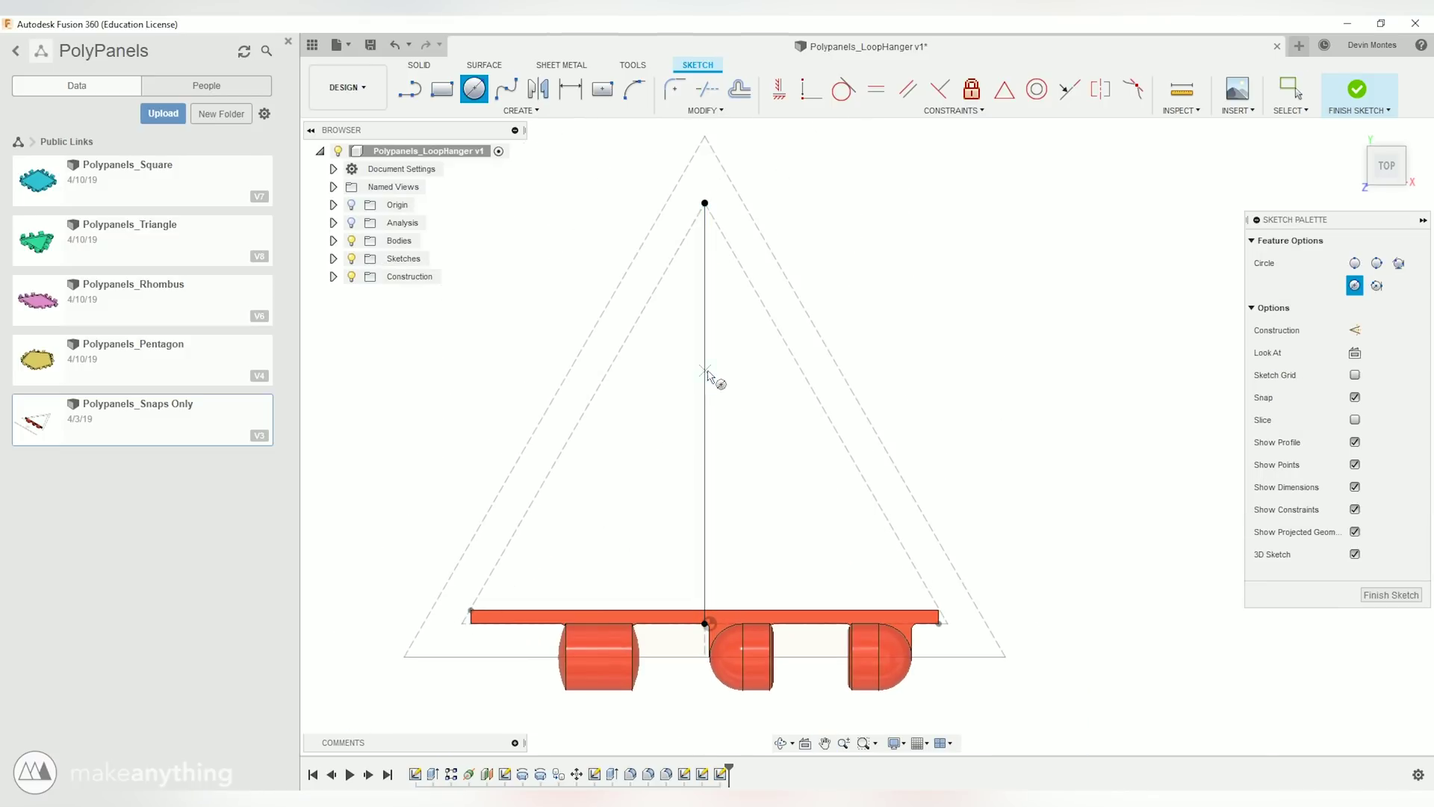
{"action": "left_click", "coordinate": [705, 369]}
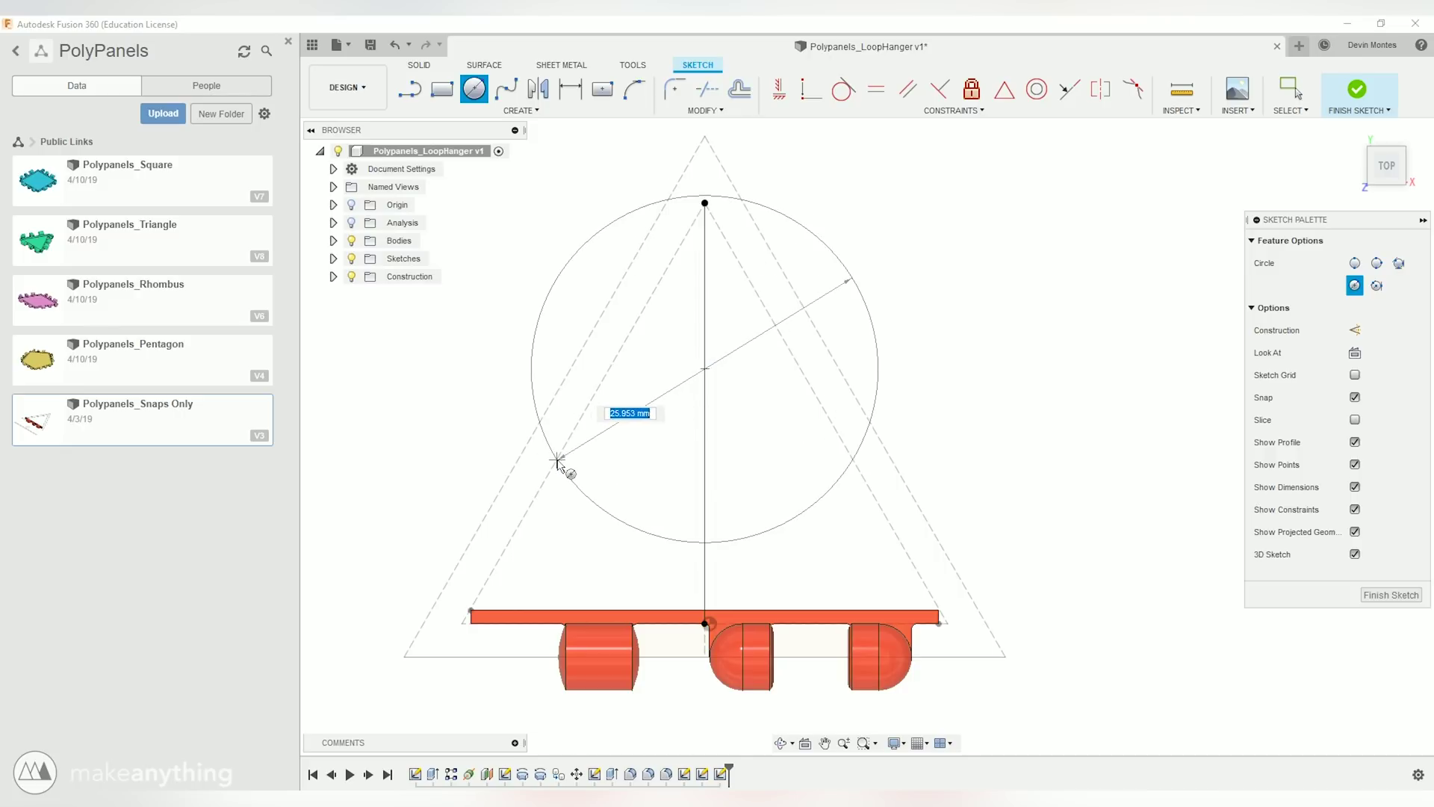
{"action": "left_click", "coordinate": [563, 468]}
{"action": "key", "text": "Escape"}
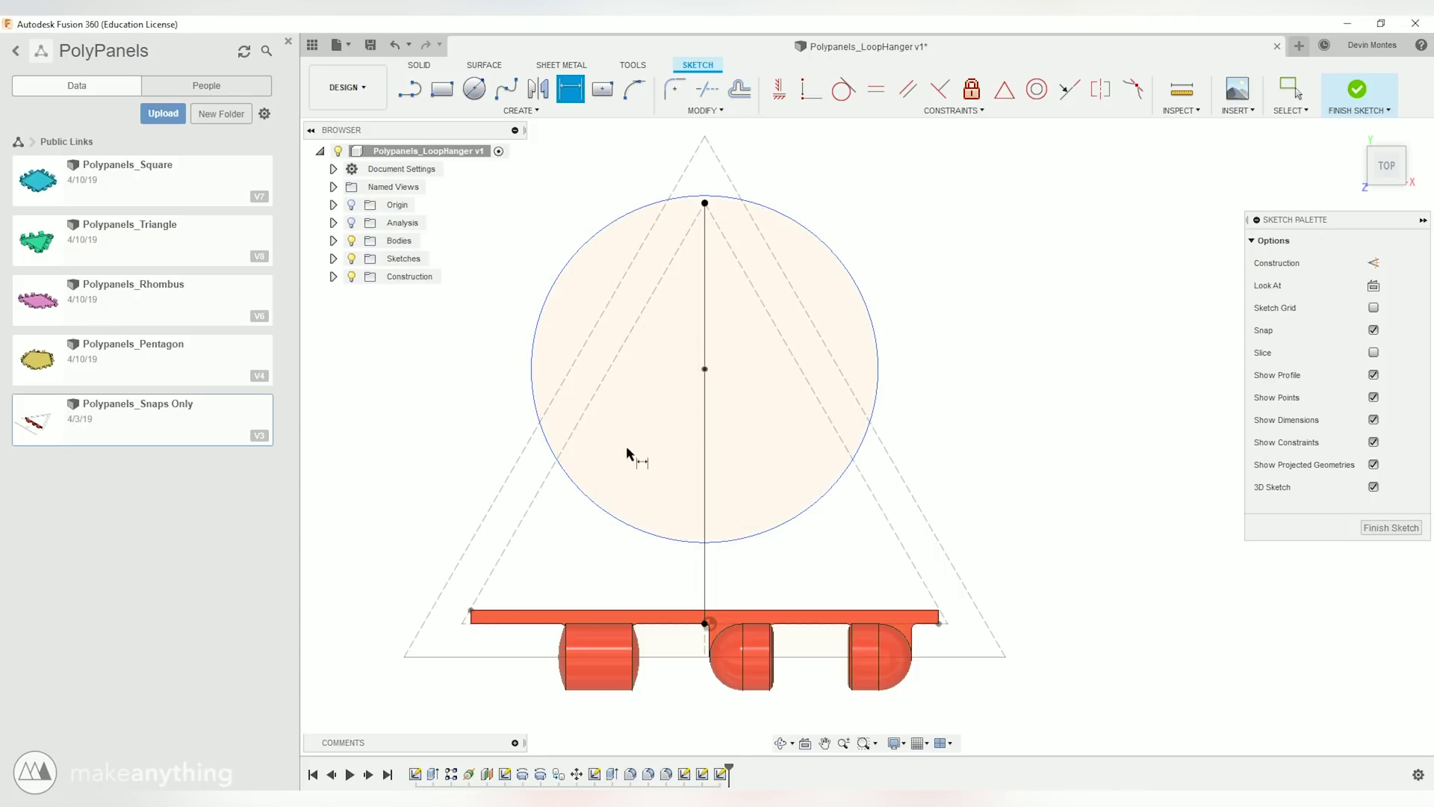
Step: Dimension the circle's diameter to 1 in (25.4 mm)
{"action": "key", "text": "d"}
{"action": "left_click", "coordinate": [592, 506]}
{"action": "left_click", "coordinate": [963, 424]}
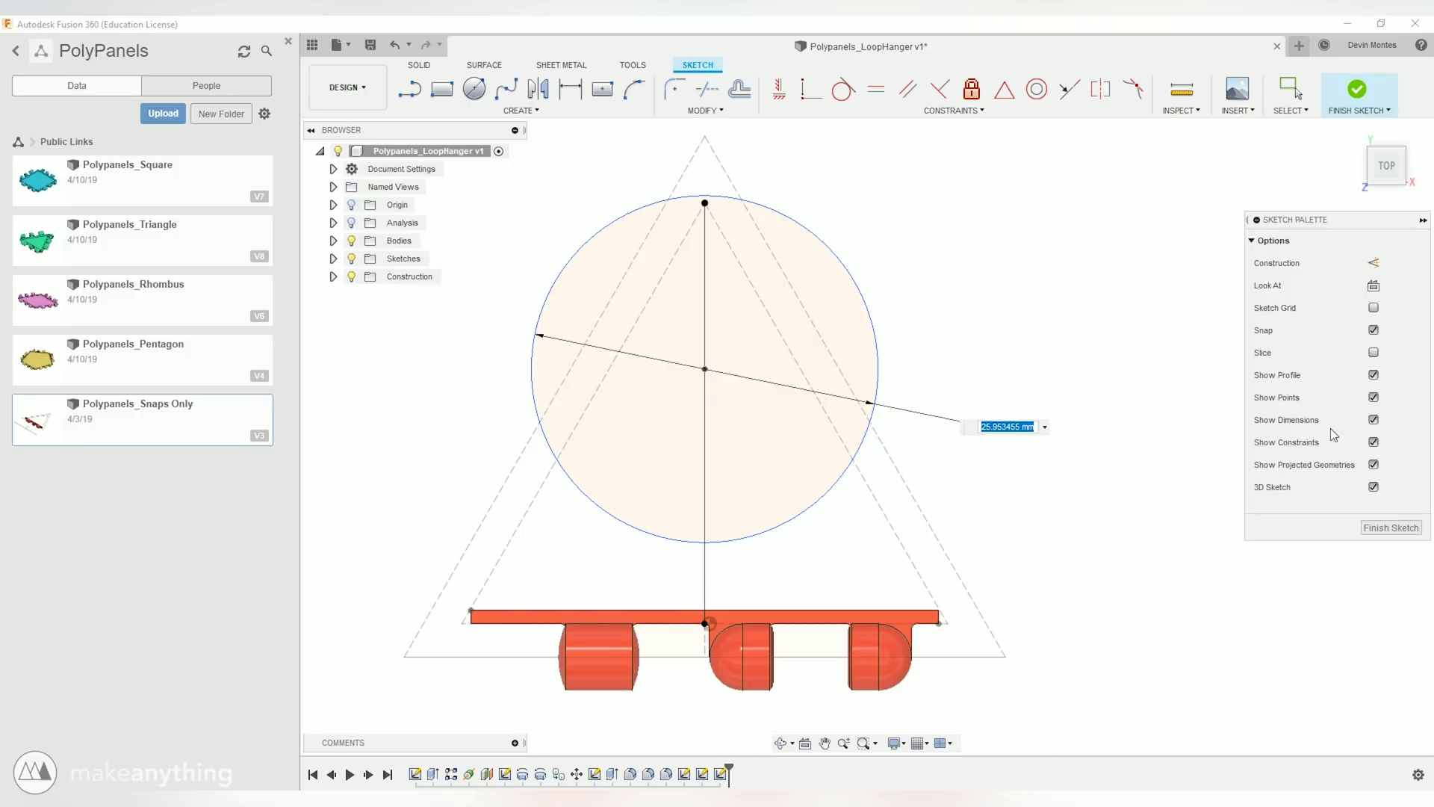
{"action": "type", "text": "2"}
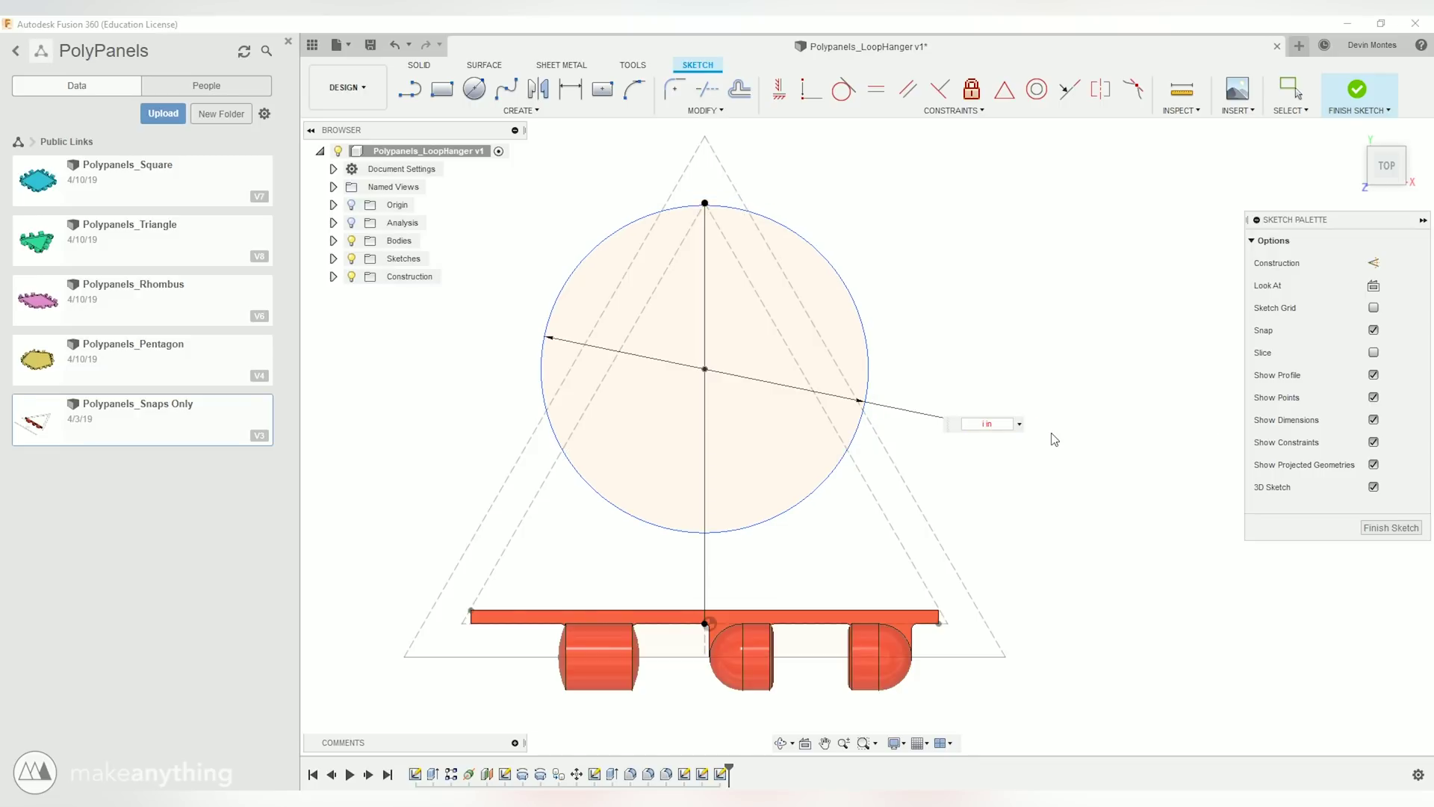
{"action": "type", "text": "in"}
{"action": "key", "text": "Return"}
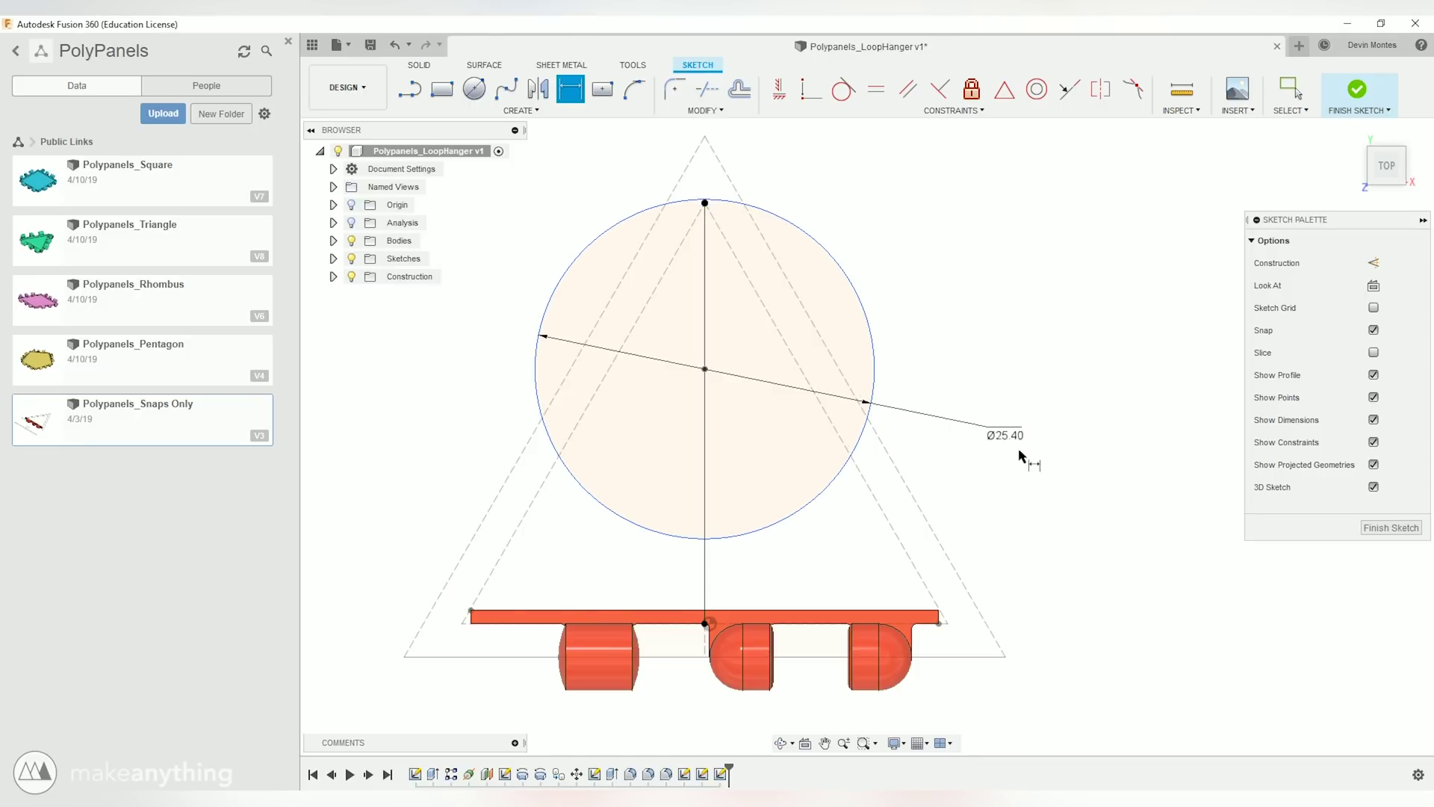
Step: Offset the circle by 6 mm to form a ring
{"action": "key", "text": "o"}
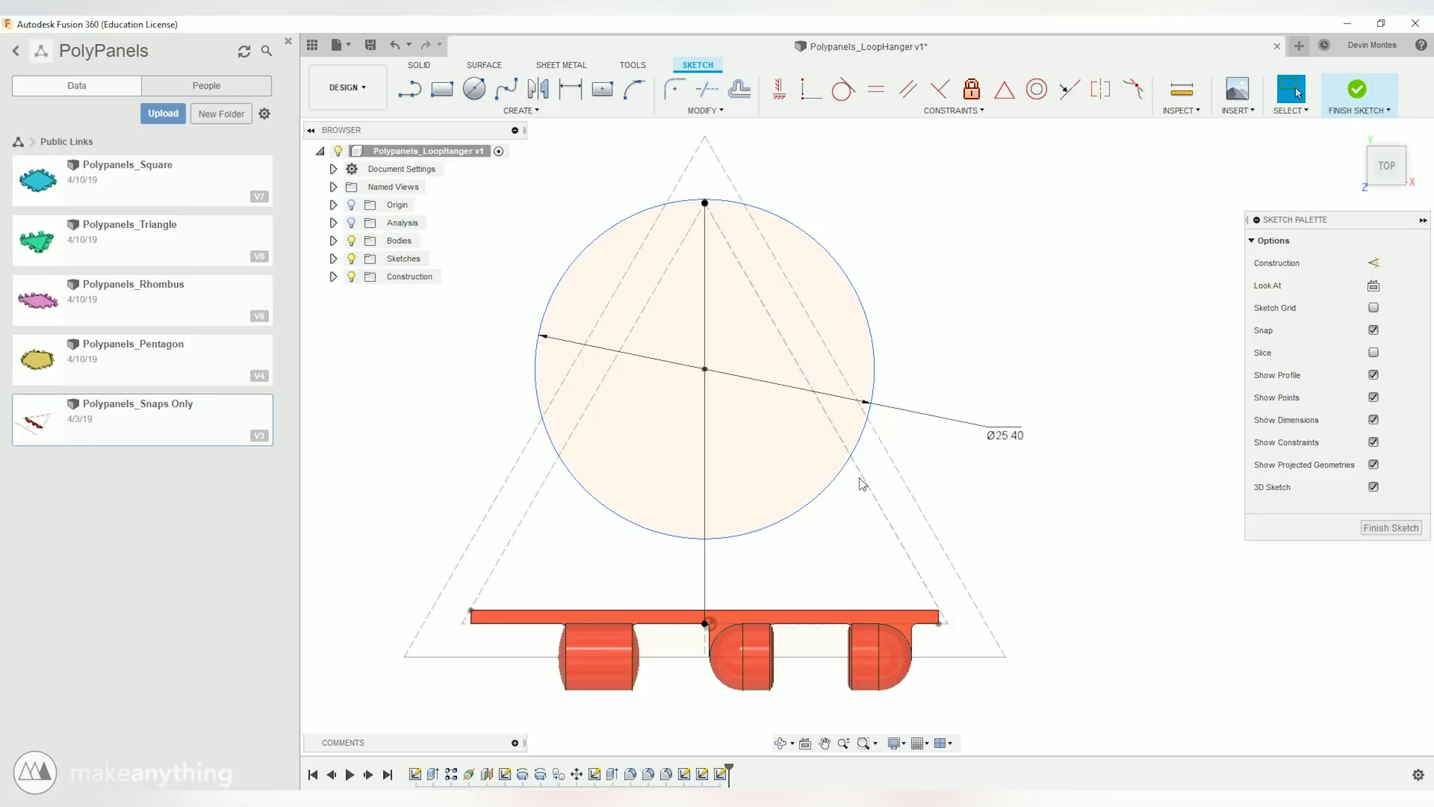
{"action": "left_click", "coordinate": [834, 487]}
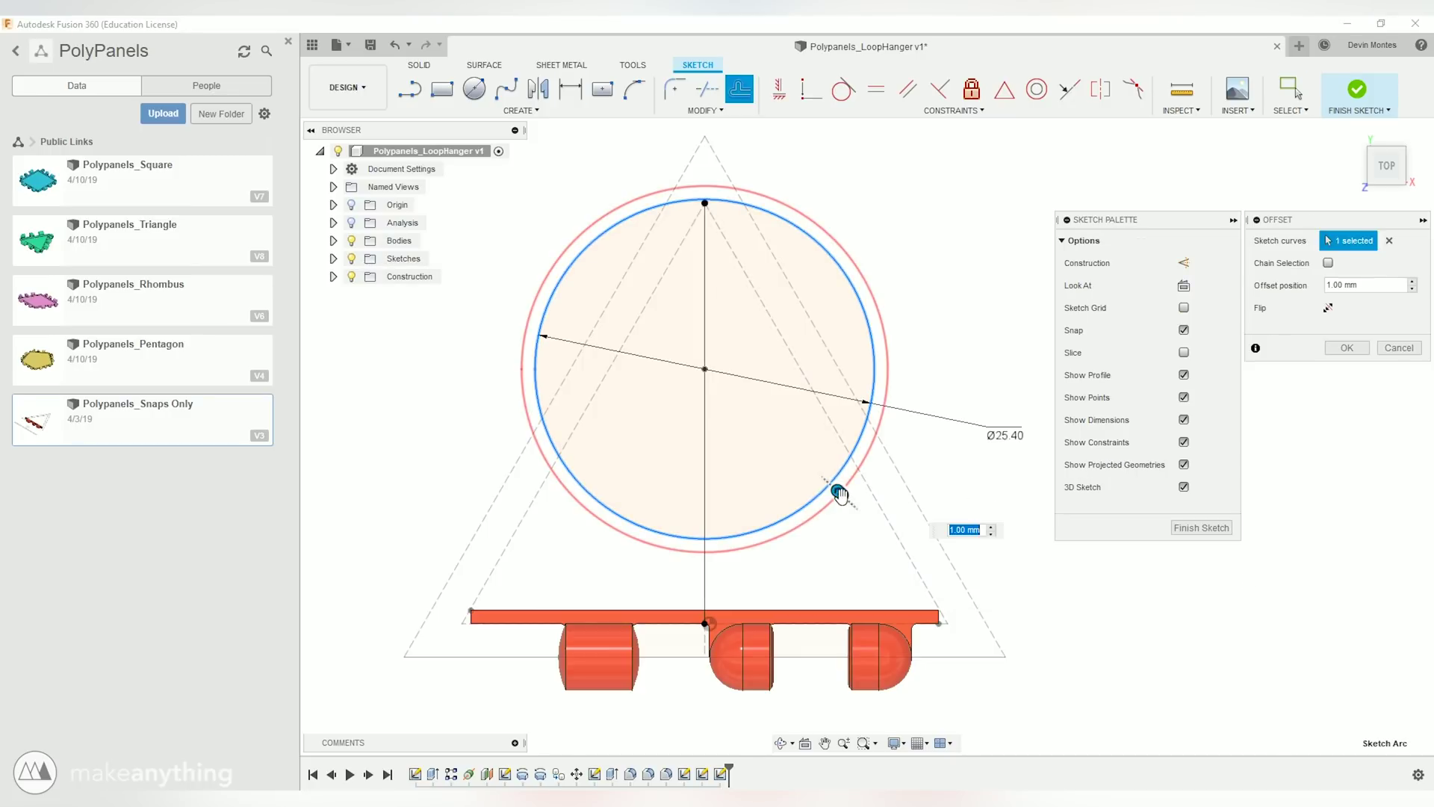
{"action": "type", "text": "10"}
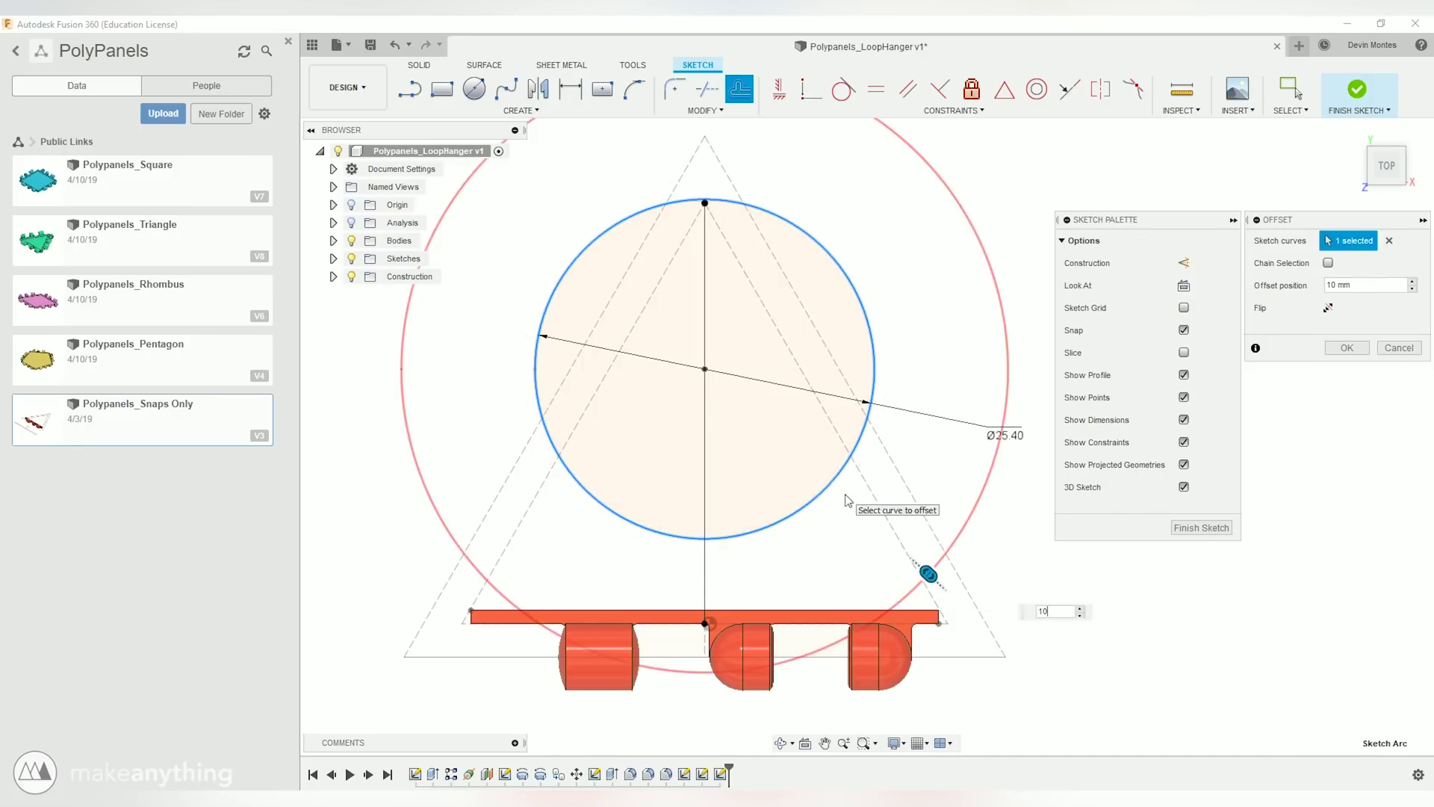
{"action": "type", "text": "6"}
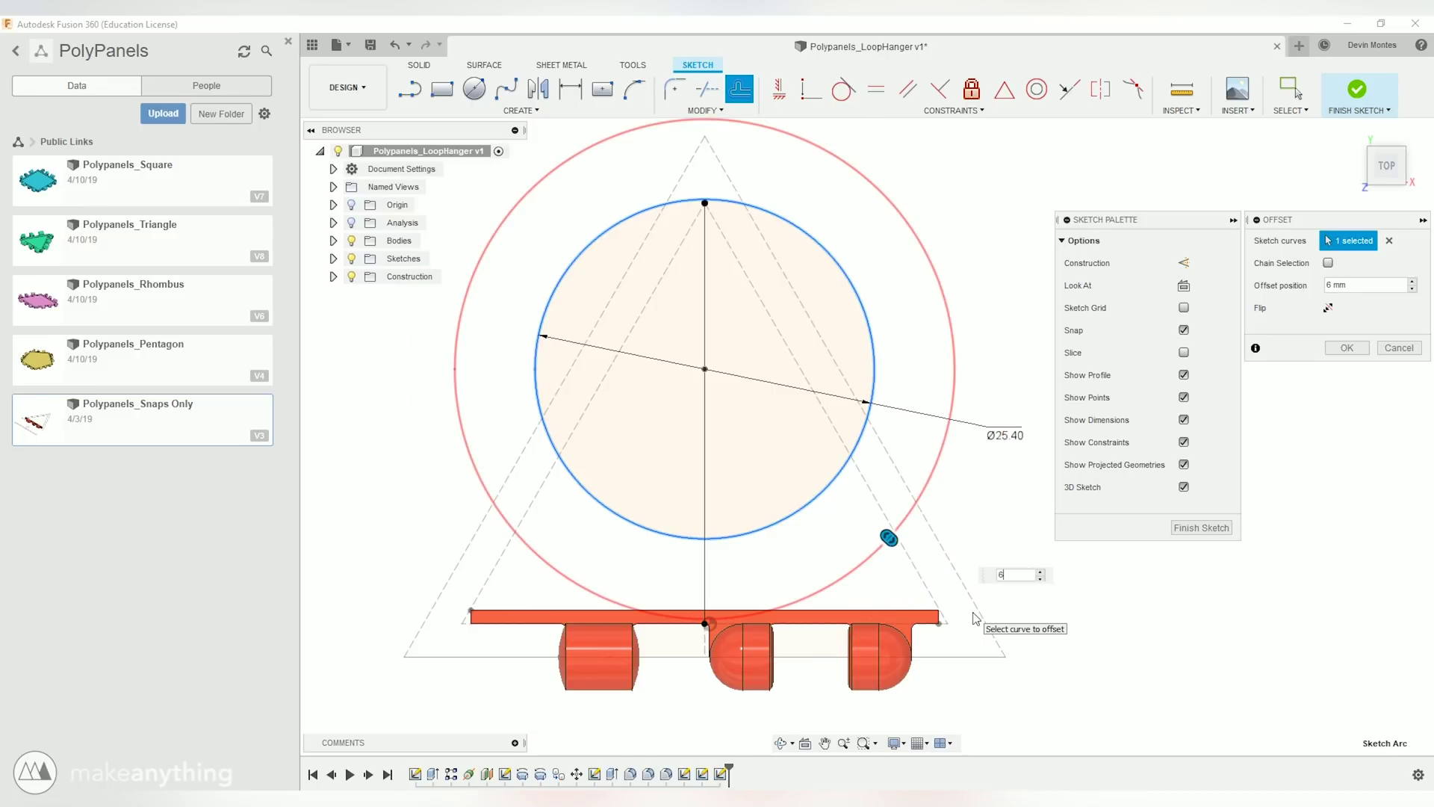
{"action": "key", "text": "Return"}
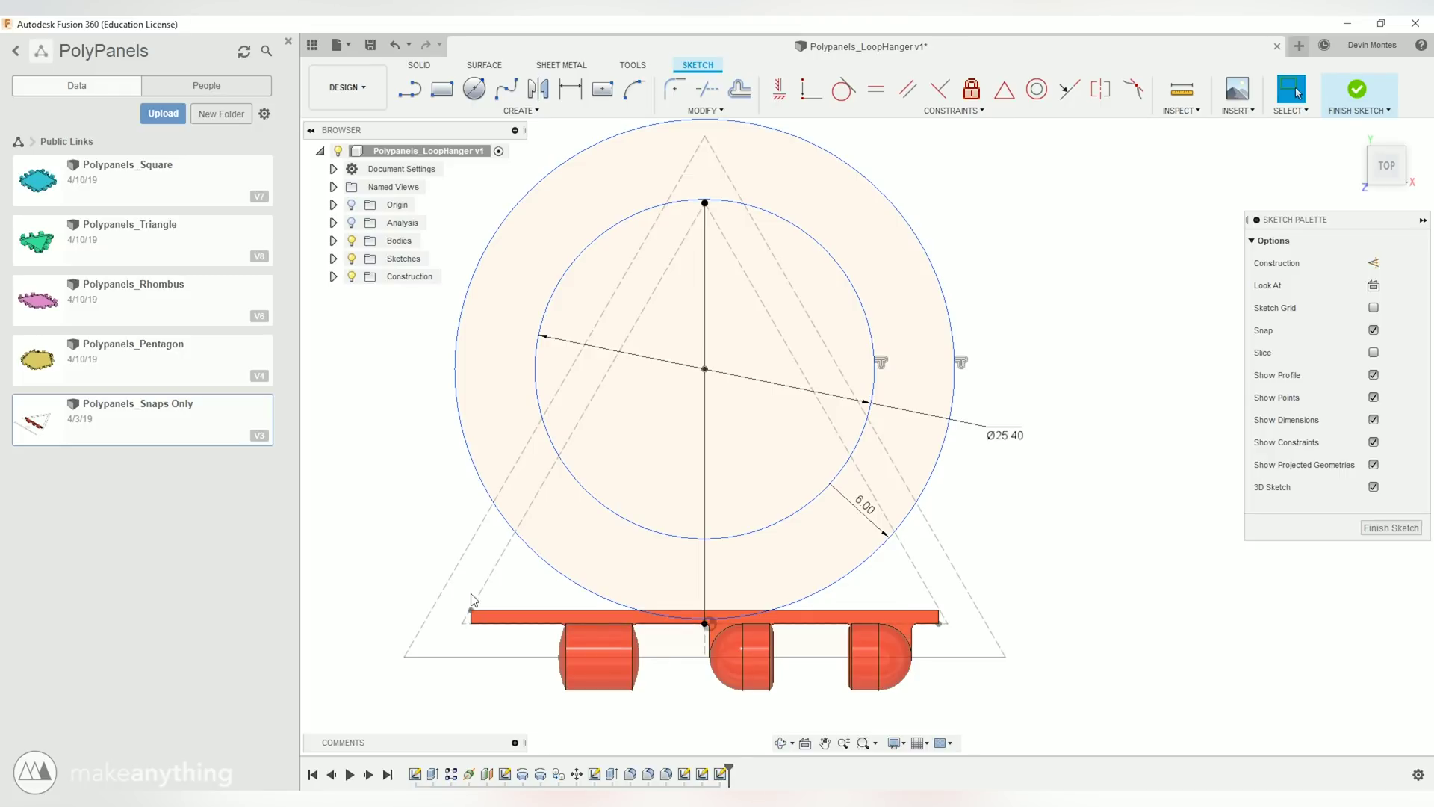
Step: Draw vertical lines from both red bar ends up to the outer circle, constraining the right one vertical
{"action": "key", "text": "r"}
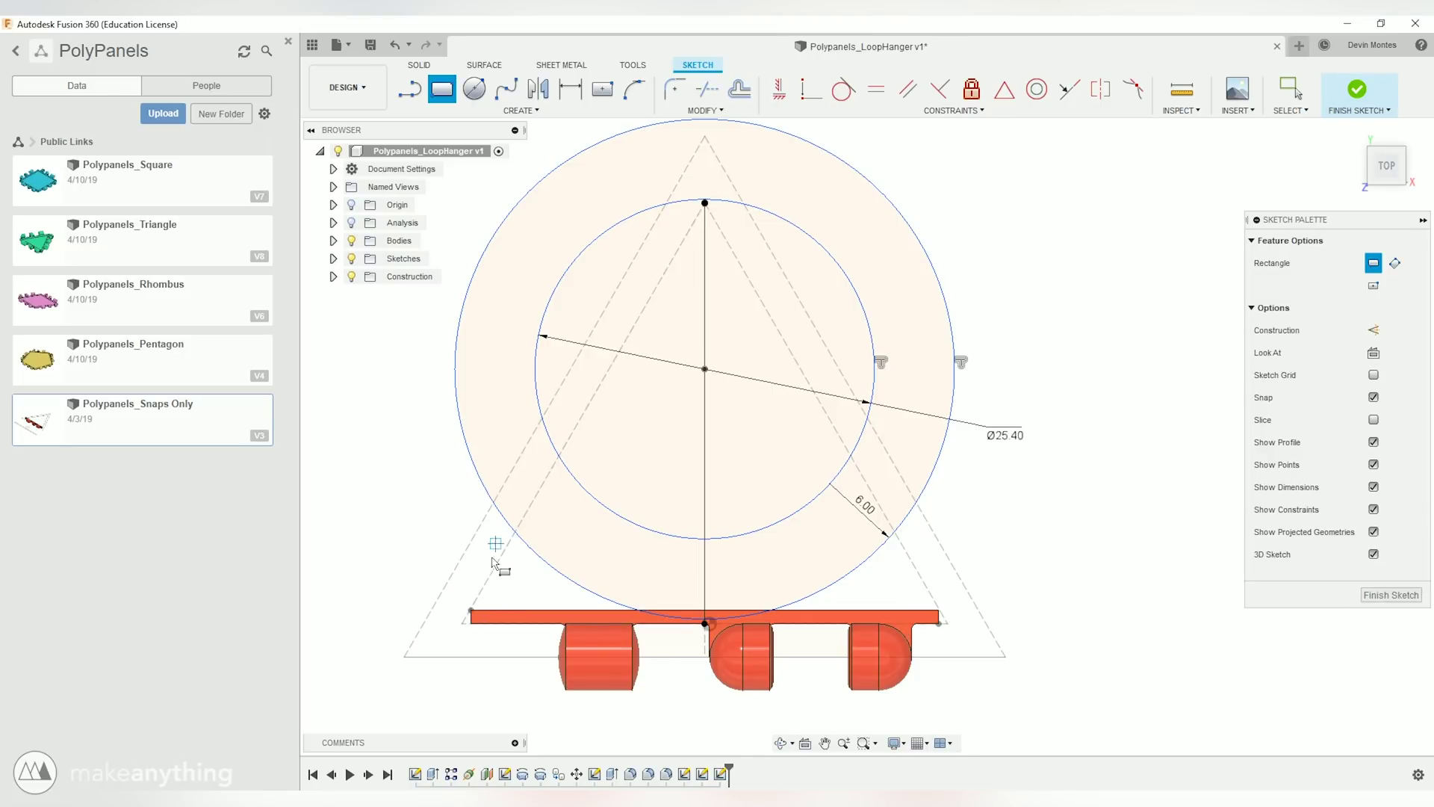
{"action": "key", "text": "l"}
{"action": "left_click", "coordinate": [472, 612]}
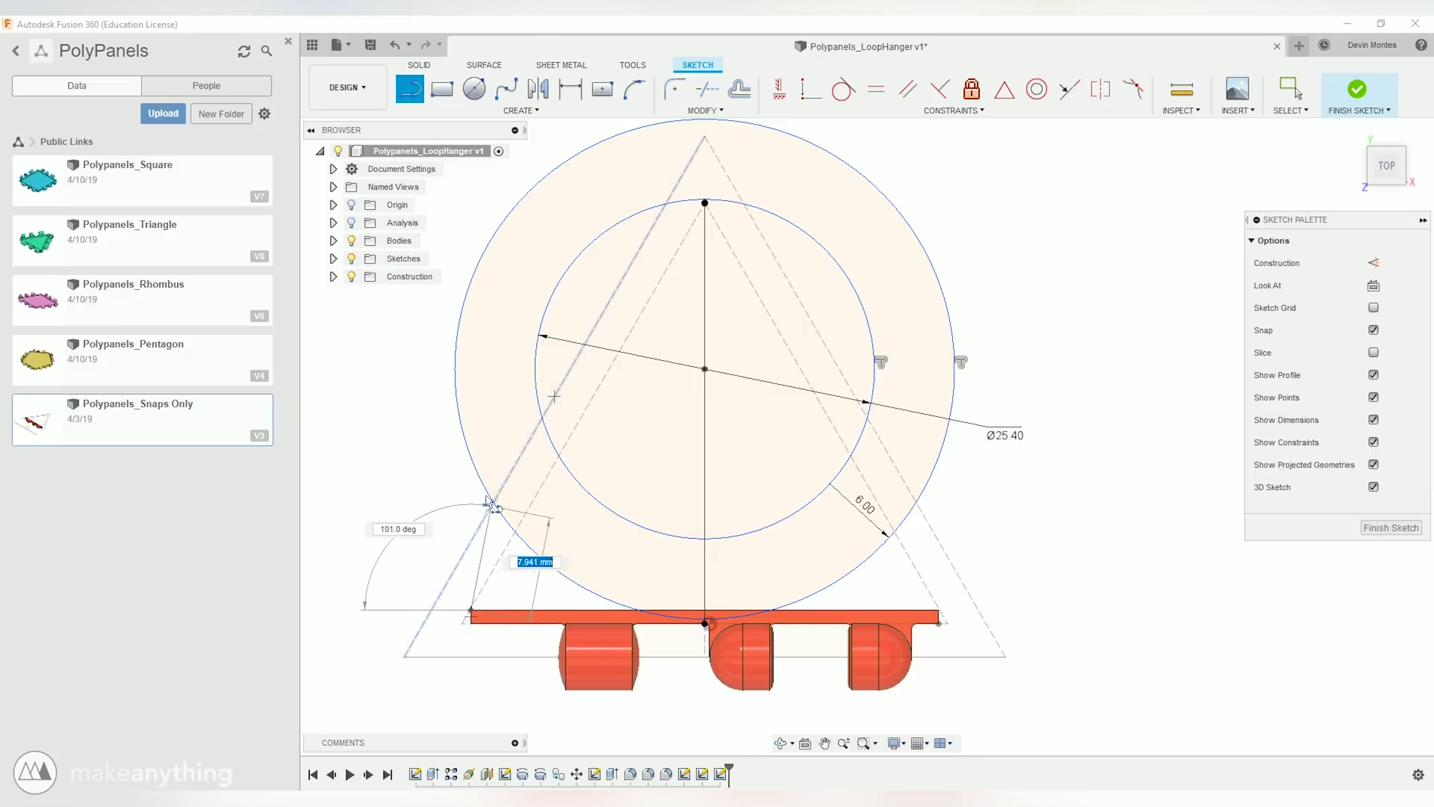
{"action": "double_click", "coordinate": [471, 451]}
{"action": "left_click", "coordinate": [939, 611]}
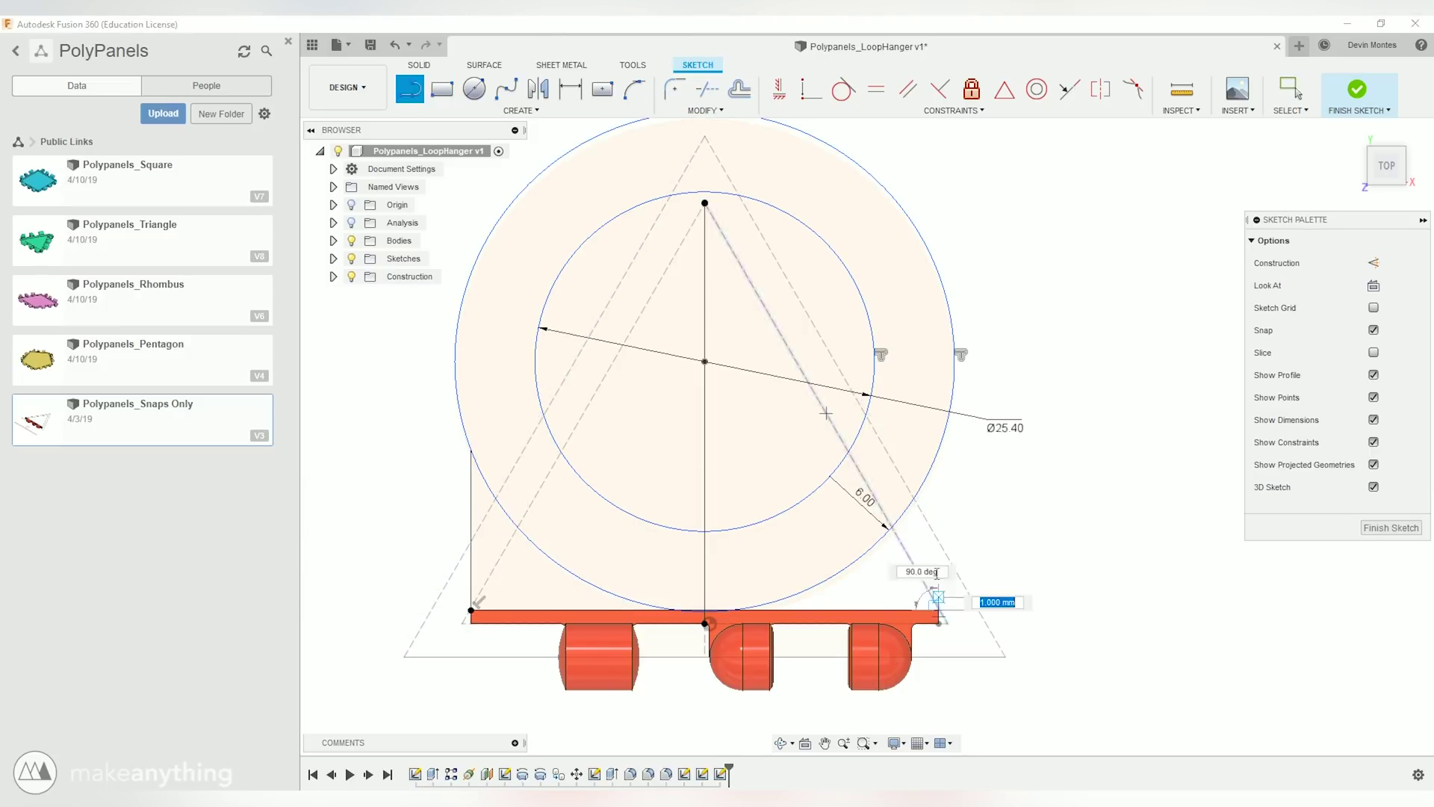
{"action": "double_click", "coordinate": [939, 451]}
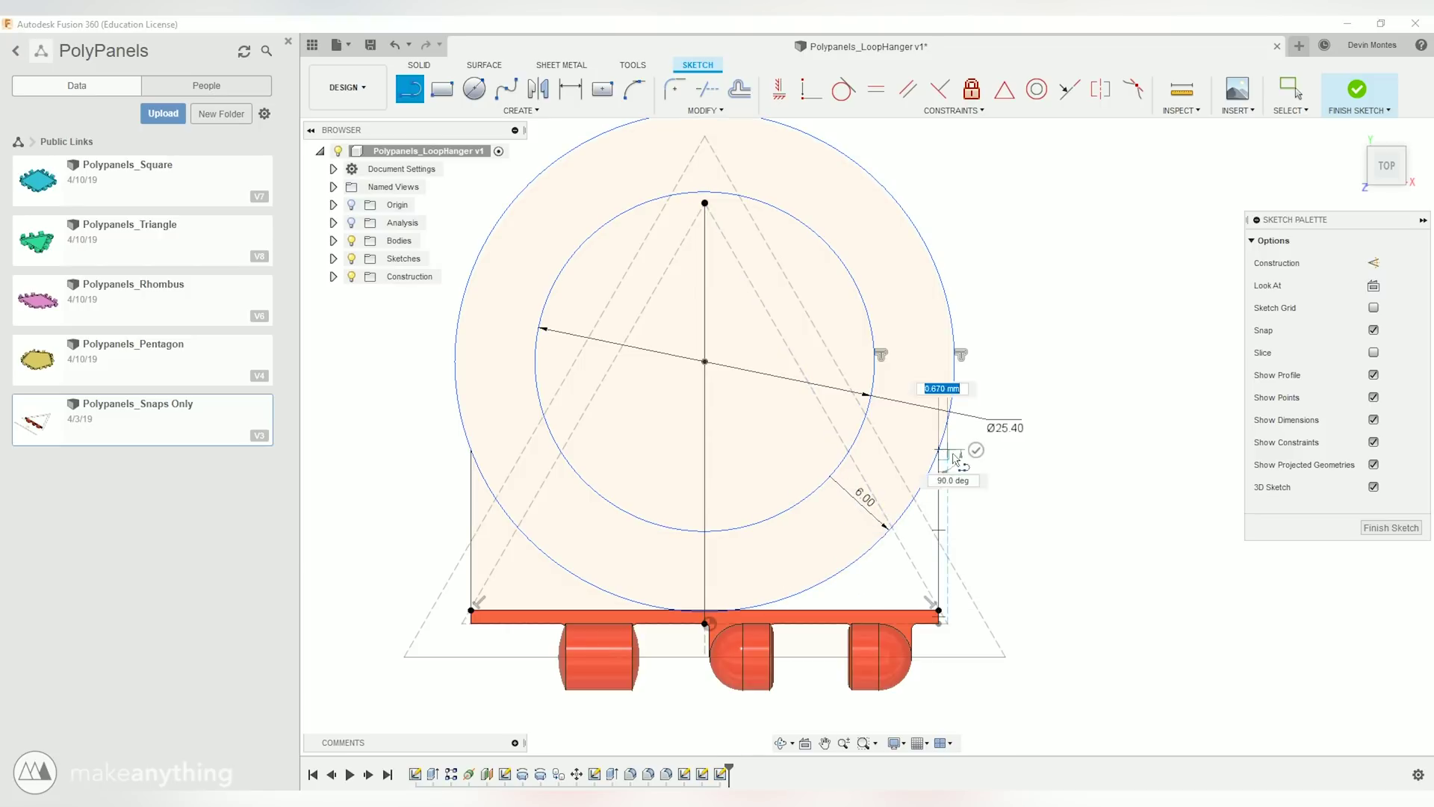
{"action": "key", "text": "Escape"}
{"action": "left_click", "coordinate": [939, 486]}
{"action": "right_click", "coordinate": [940, 484]}
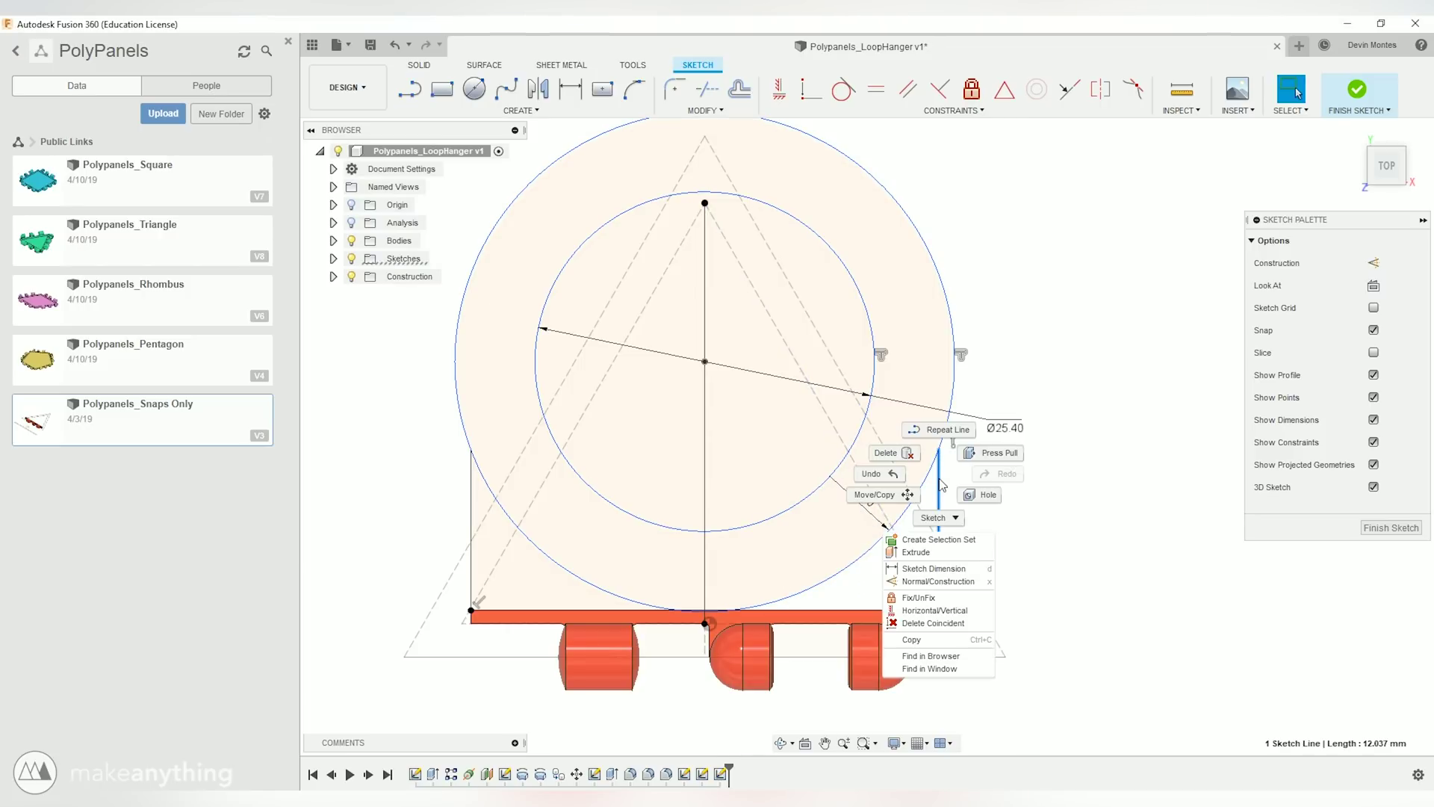
{"action": "left_click", "coordinate": [935, 611]}
{"action": "key", "text": "Escape"}
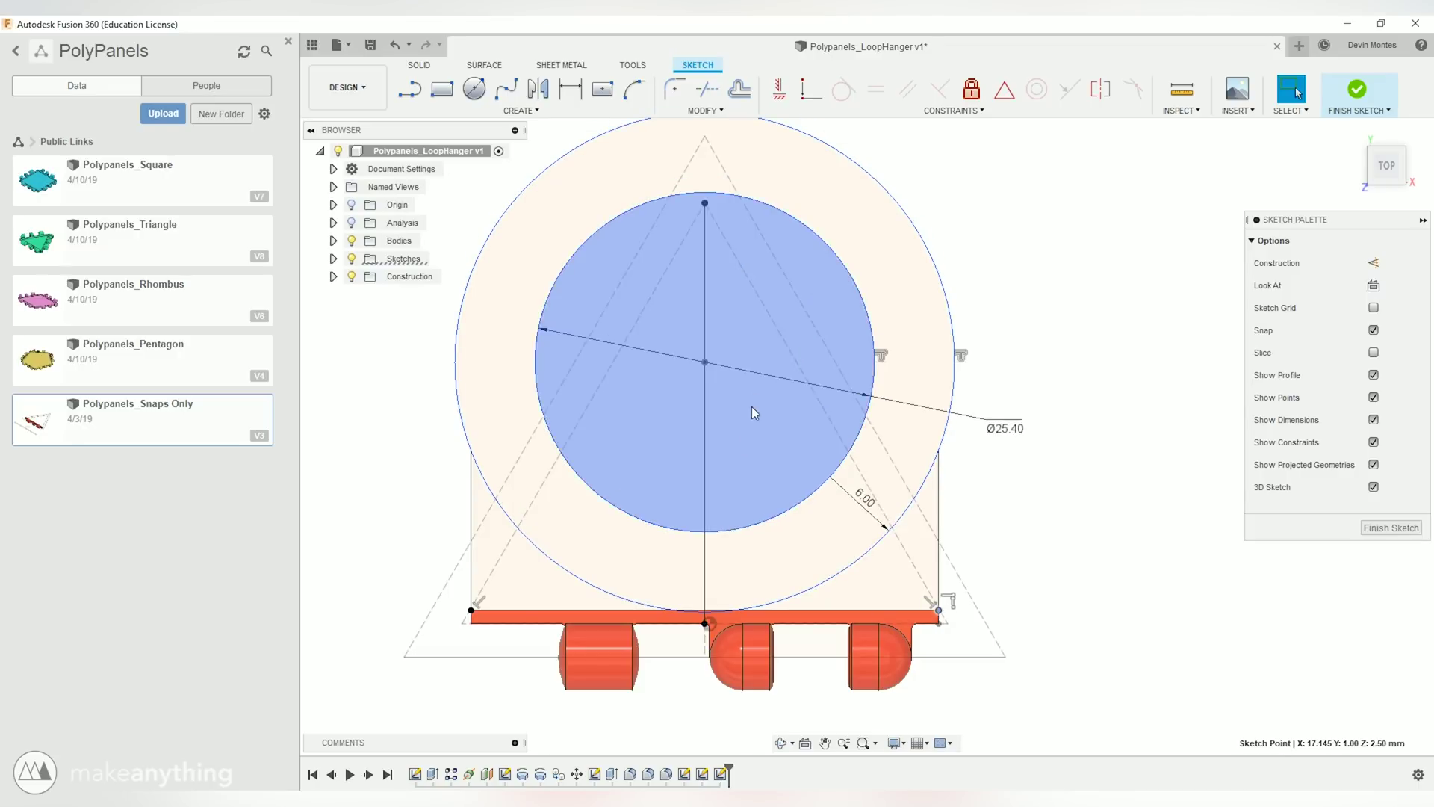
Step: Adjust the position of the circles' centre point slightly
{"action": "left_click_drag", "start_coordinate": [704, 362], "coordinate": [705, 351]}
{"action": "scroll", "coordinate": [704, 351], "scroll_direction": "down", "scroll_amount": 2}
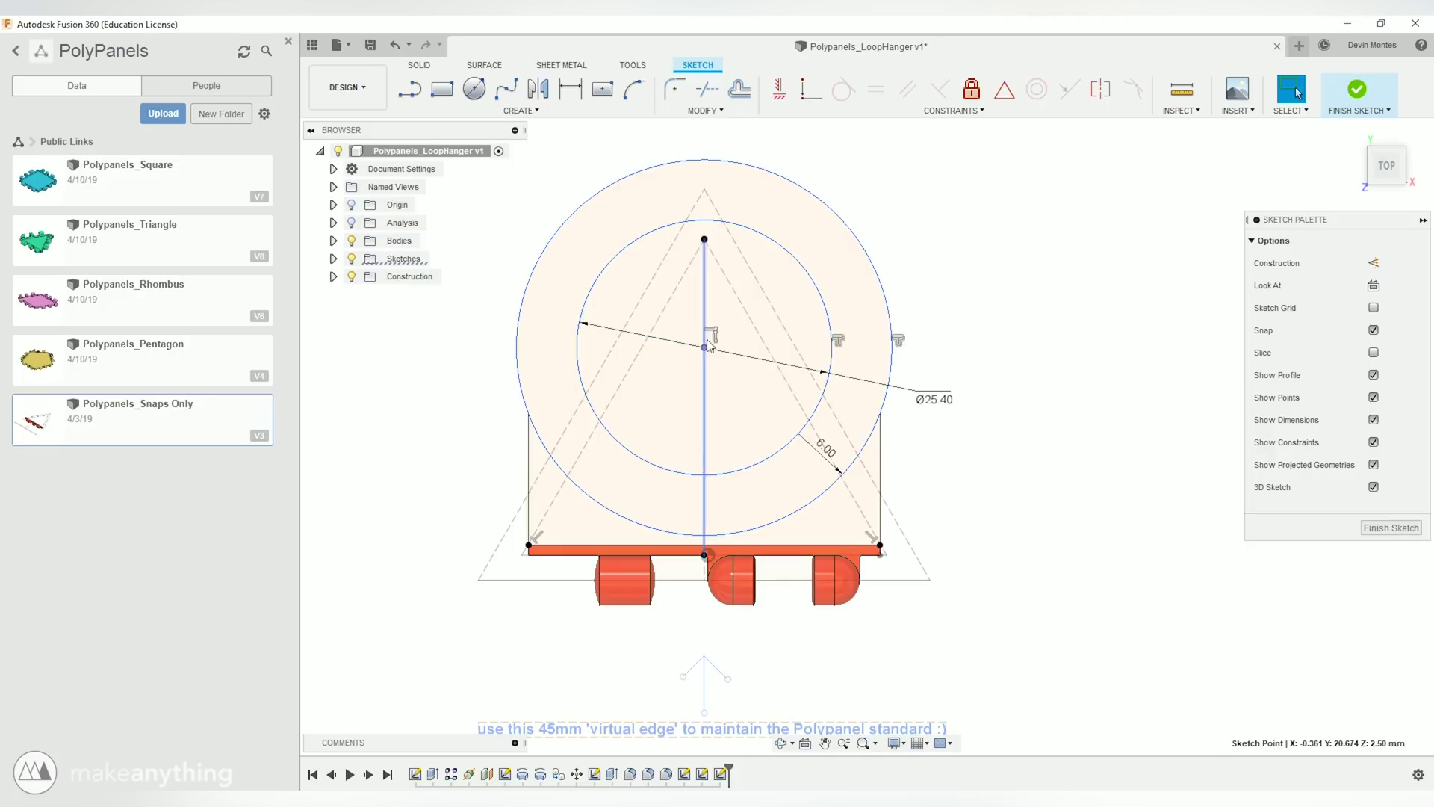
{"action": "left_click_drag", "start_coordinate": [704, 347], "coordinate": [704, 356]}
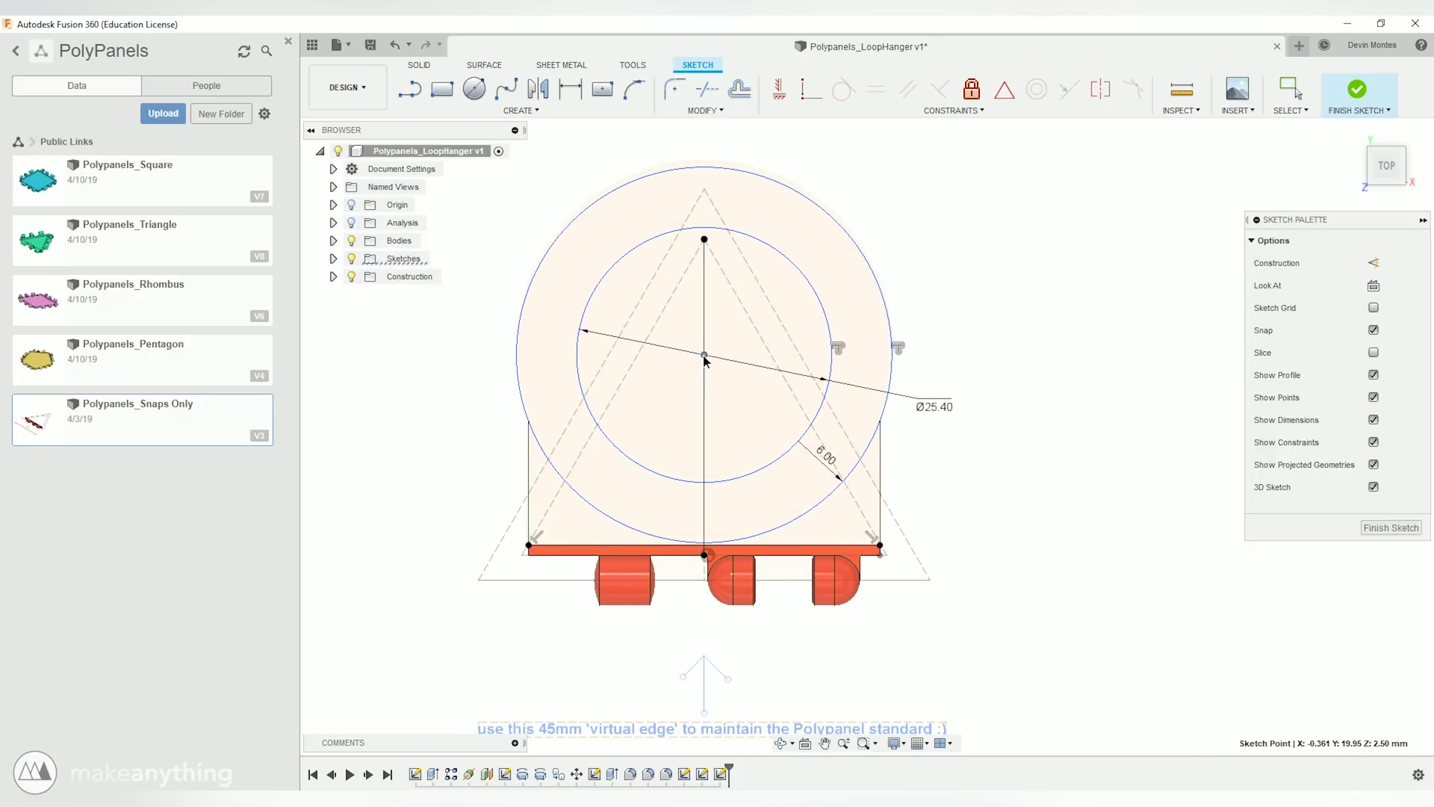
{"action": "scroll", "coordinate": [959, 382], "scroll_direction": "down", "scroll_amount": 1}
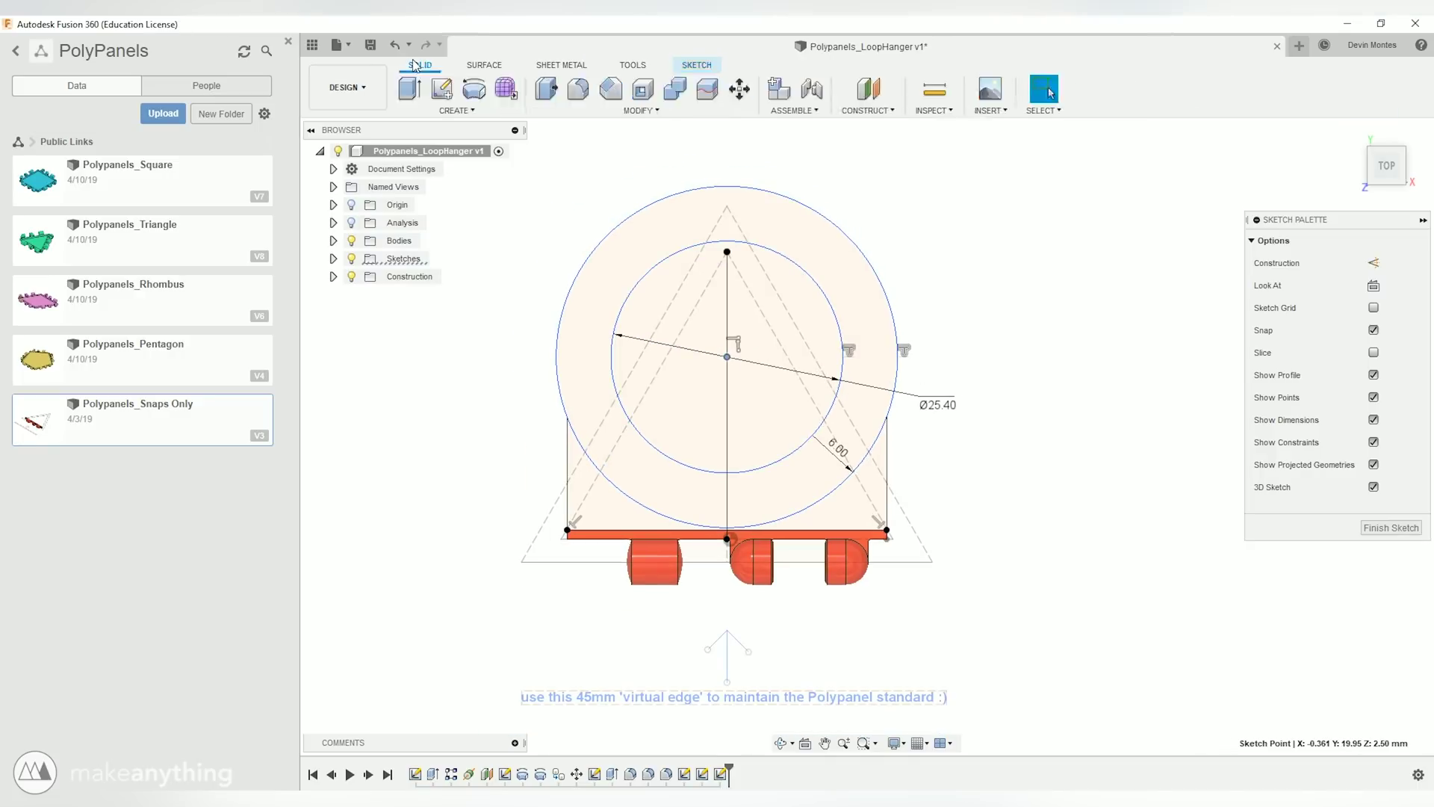
Step: Extrude the ring and corner profiles 2.5 mm, joined to the snap bar
{"action": "left_click", "coordinate": [410, 88]}
{"action": "left_click", "coordinate": [593, 499]}
{"action": "left_click", "coordinate": [807, 492]}
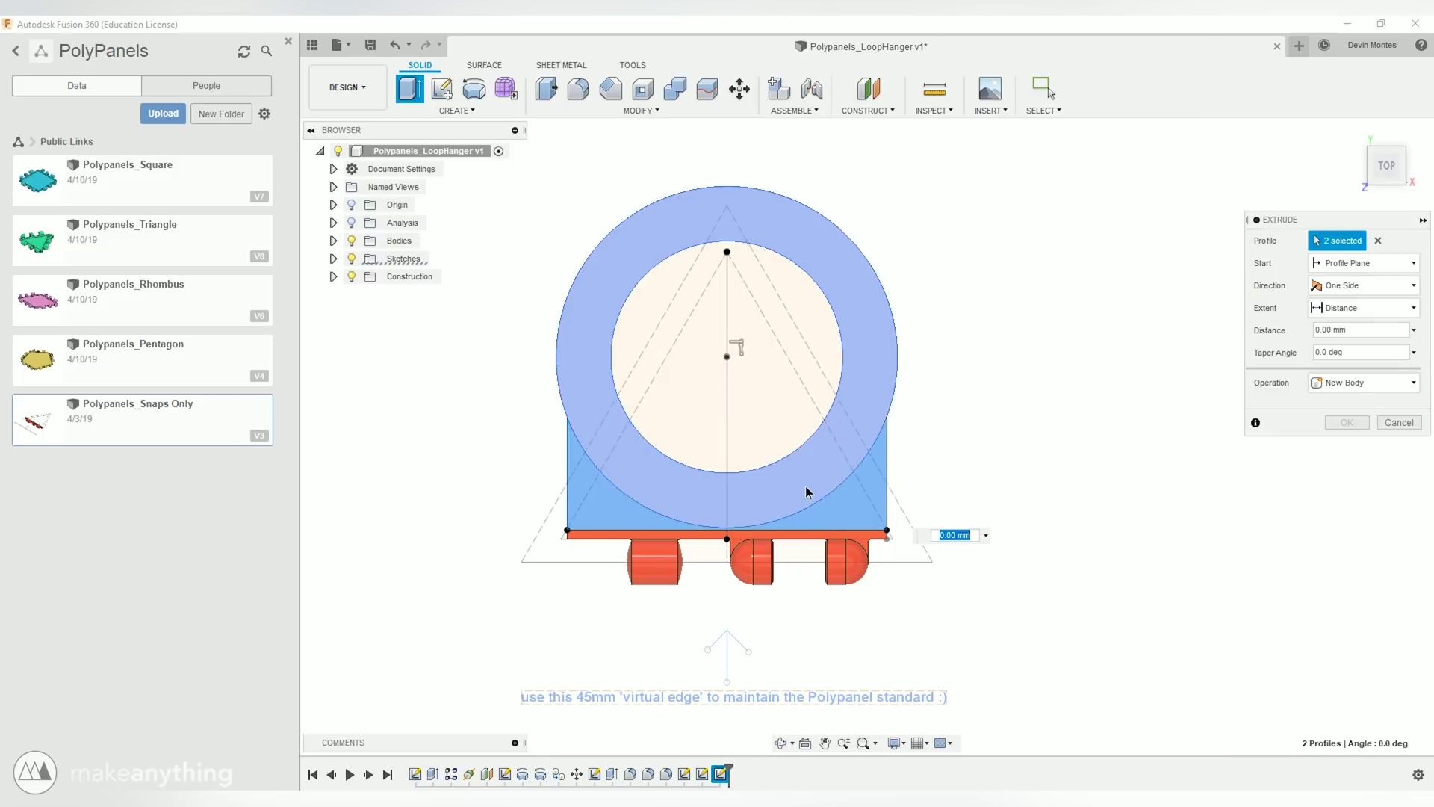
{"action": "left_click", "coordinate": [807, 492]}
{"action": "scroll", "coordinate": [806, 492], "scroll_direction": "up", "scroll_amount": 3}
{"action": "middle_click_drag", "start_coordinate": [807, 491], "coordinate": [887, 510], "text": "shift"}
{"action": "type", "text": "-2.5"}
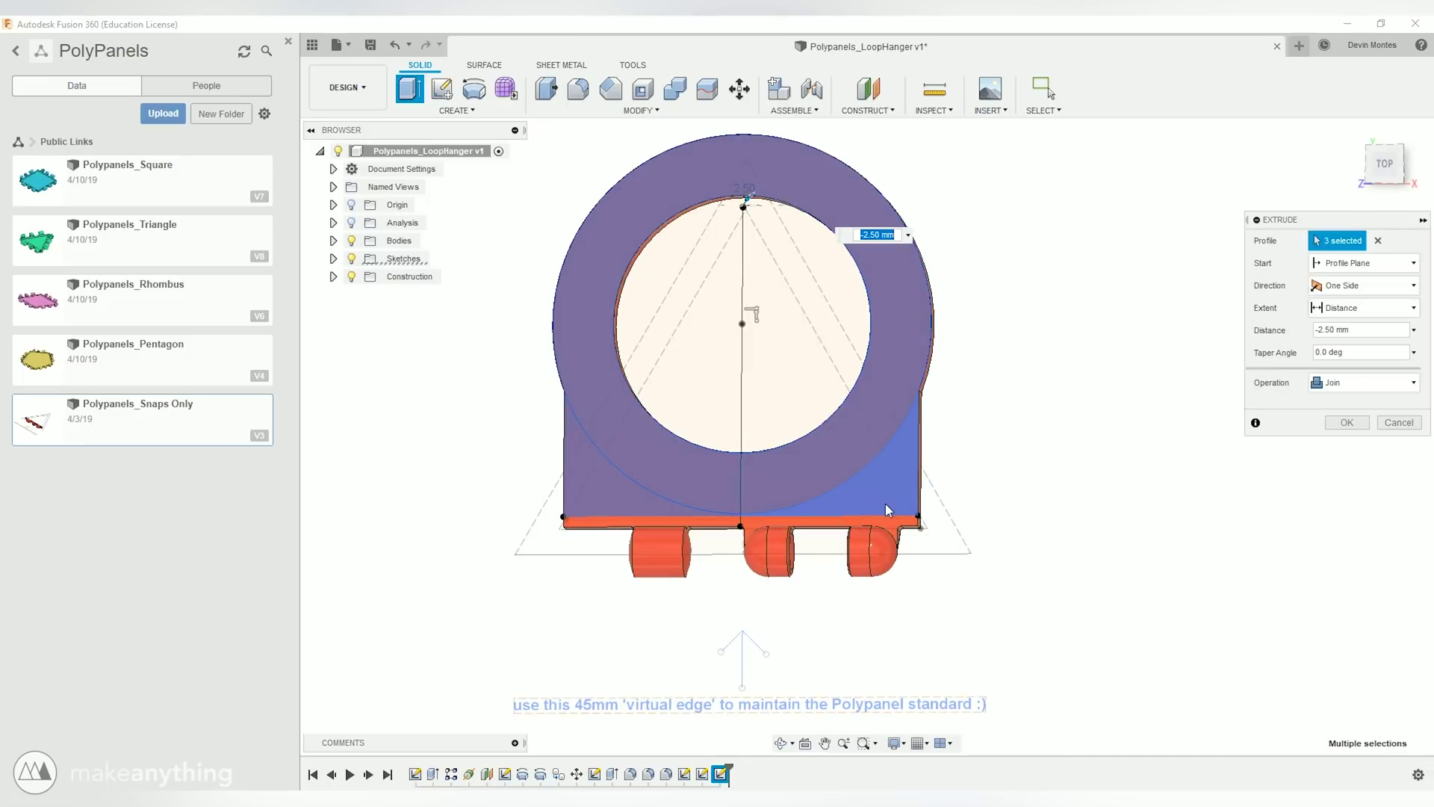
{"action": "key", "text": "Return"}
Step: Fillet two edges of the new hanger body
{"action": "middle_click_drag", "start_coordinate": [489, 478], "coordinate": [933, 394], "text": "shift"}
{"action": "key", "text": "f"}
{"action": "left_click", "coordinate": [606, 393]}
{"action": "left_click", "coordinate": [934, 393]}
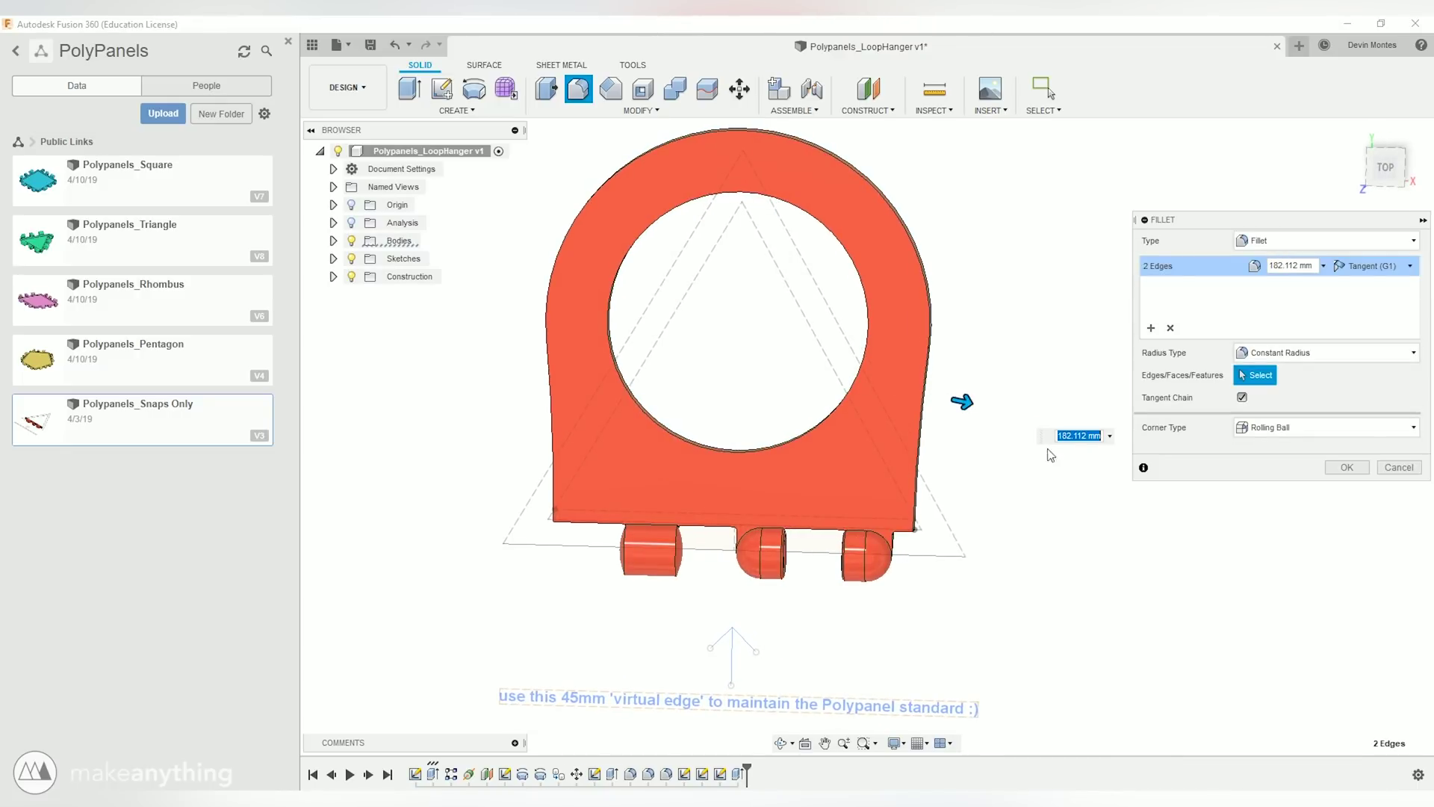
{"action": "left_click", "coordinate": [1348, 468]}
Step: Round another edge of the hanger with a 2 mm fillet
{"action": "middle_click_drag", "start_coordinate": [822, 486], "coordinate": [880, 510], "text": "shift"}
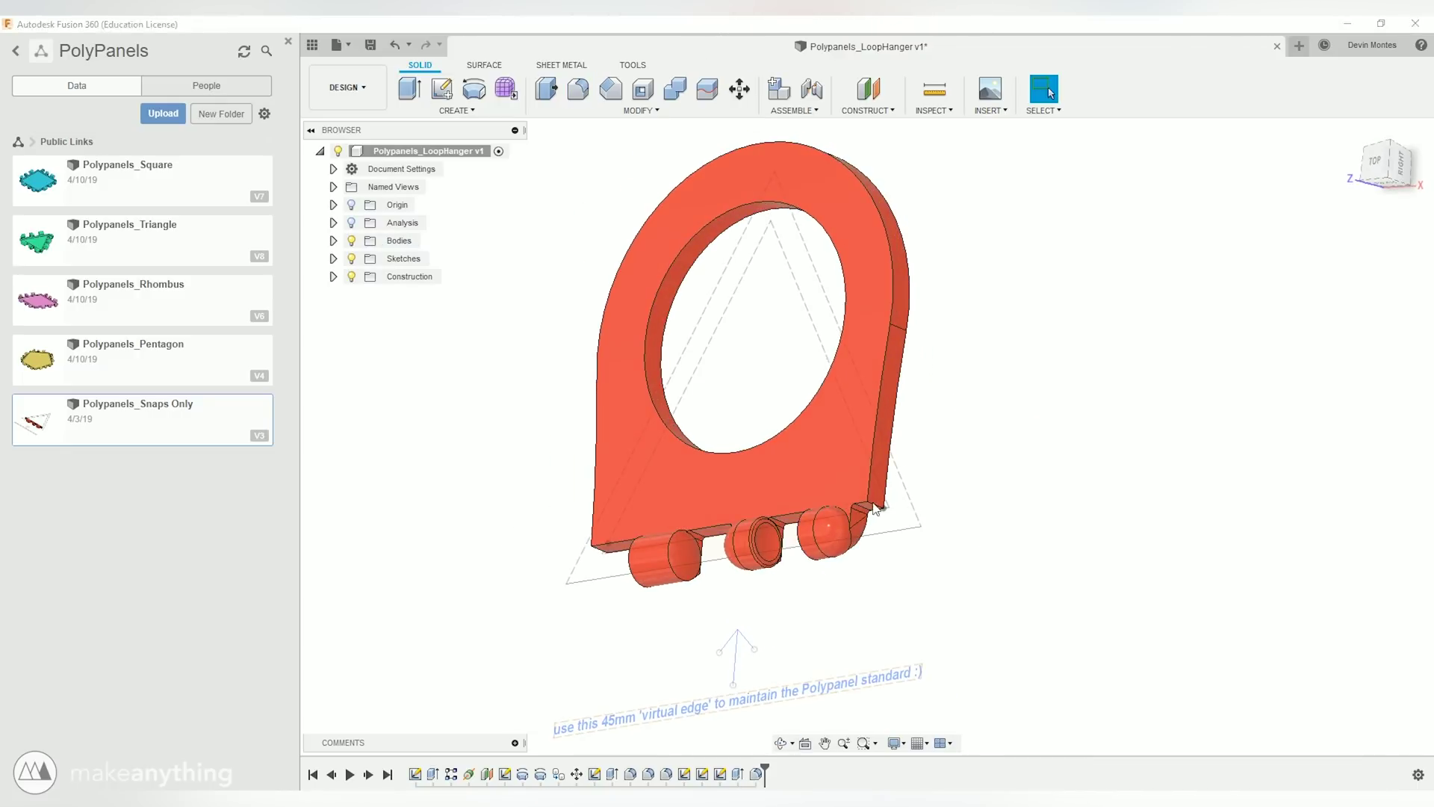
{"action": "key", "text": "f"}
{"action": "left_click", "coordinate": [880, 510]}
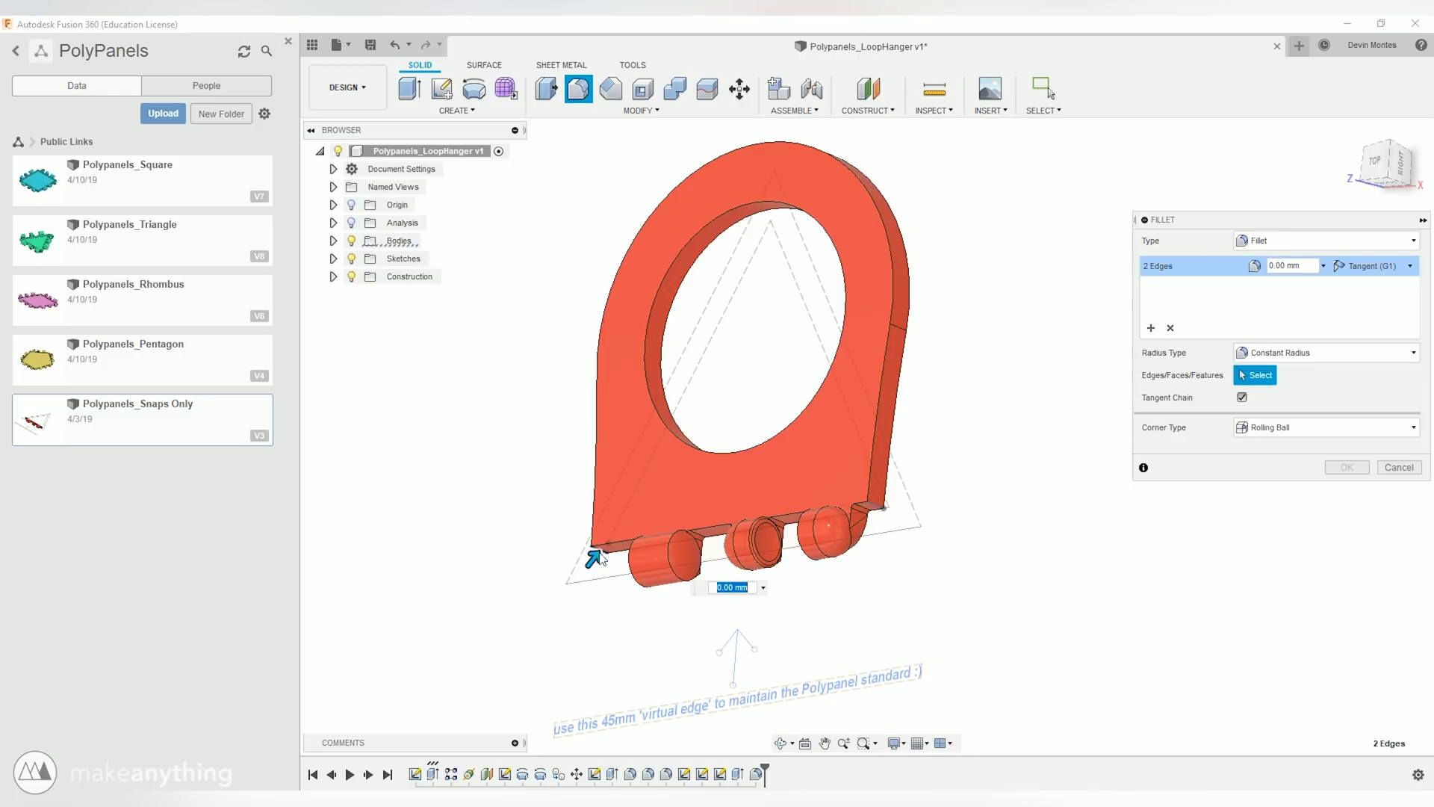
{"action": "type", "text": "2"}
{"action": "middle_click_drag", "start_coordinate": [1025, 506], "coordinate": [550, 407], "text": "shift"}
{"action": "key", "text": "Return"}
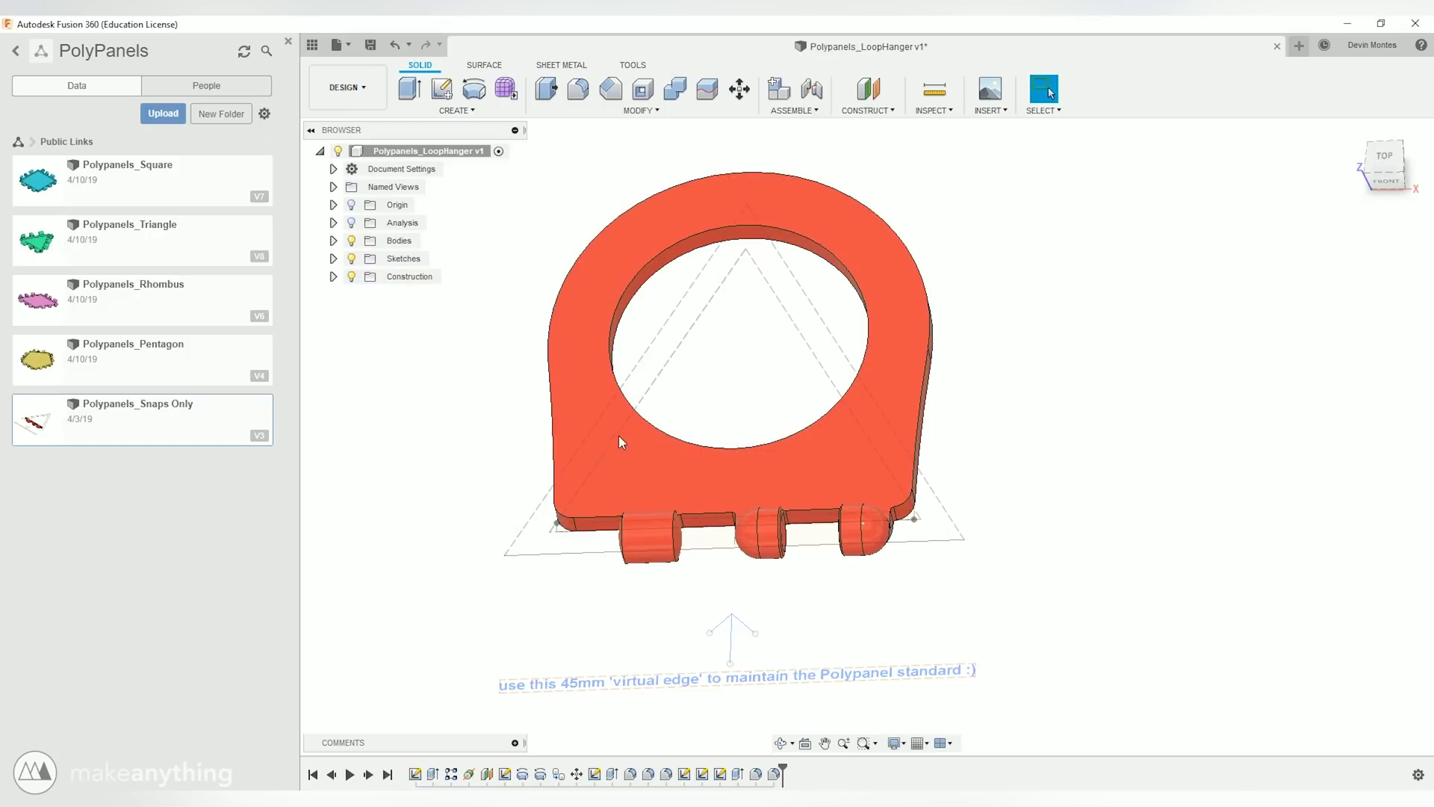
Step: Fillet the body's outer edge loop together with the inner circle edge
{"action": "key", "text": "f"}
{"action": "left_click", "coordinate": [602, 514]}
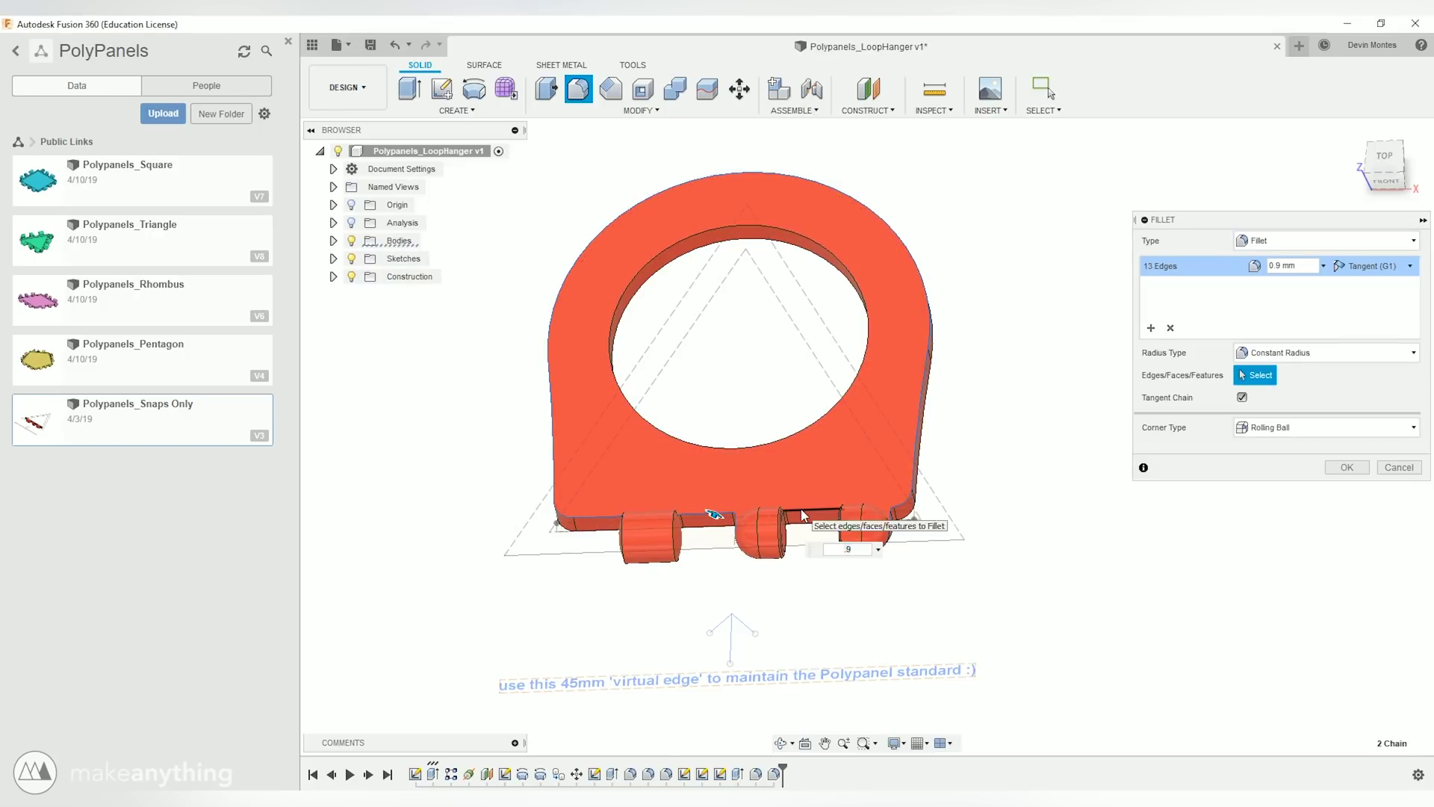
{"action": "middle_click_drag", "start_coordinate": [803, 515], "coordinate": [832, 624], "text": "shift"}
{"action": "left_click", "coordinate": [790, 432]}
{"action": "key", "text": "Return"}
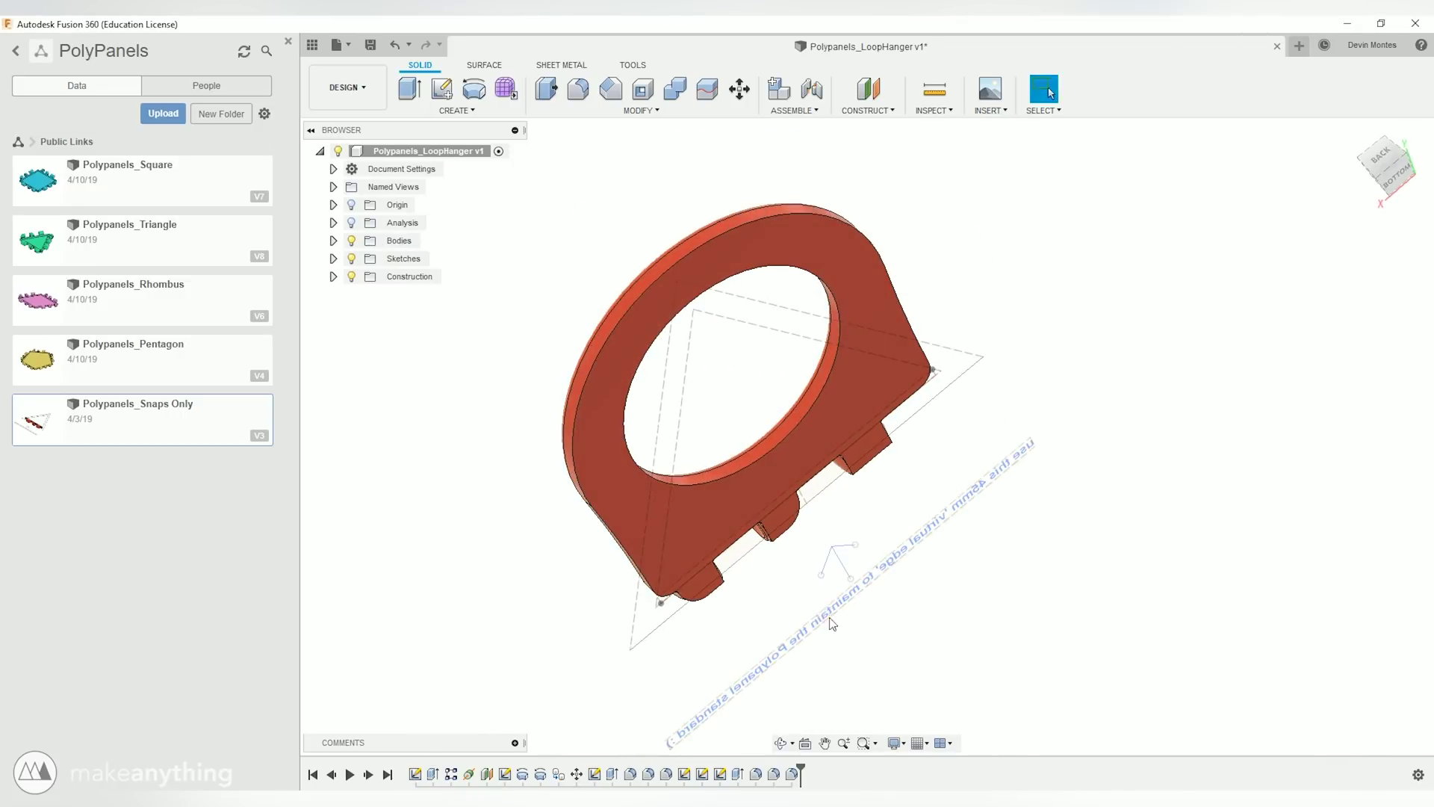
Step: Fillet the ring's inner circular edge at 1 mm and orbit to a front view
{"action": "left_click", "coordinate": [611, 98]}
{"action": "left_click", "coordinate": [658, 480]}
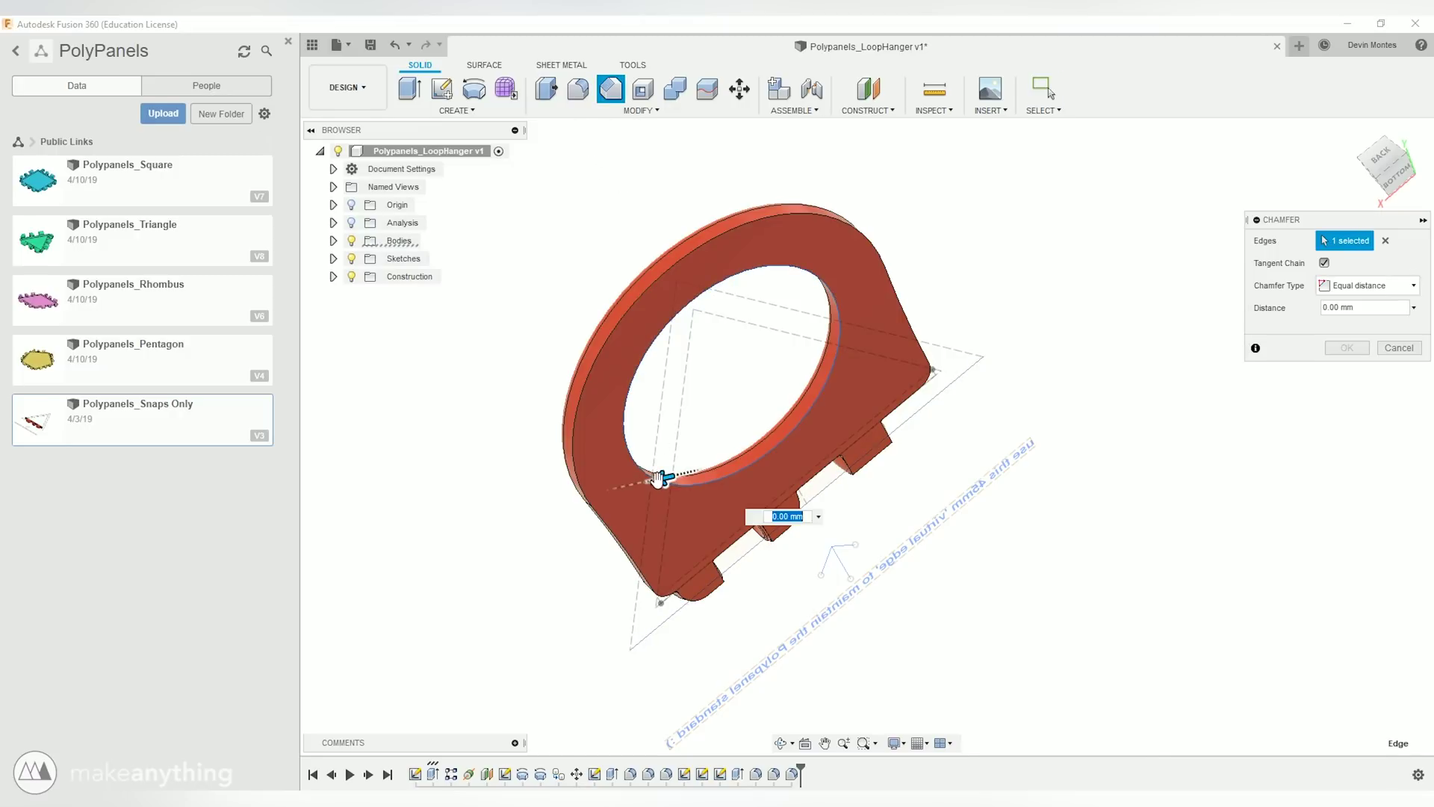
{"action": "key", "text": "Return"}
{"action": "left_click", "coordinate": [768, 448]}
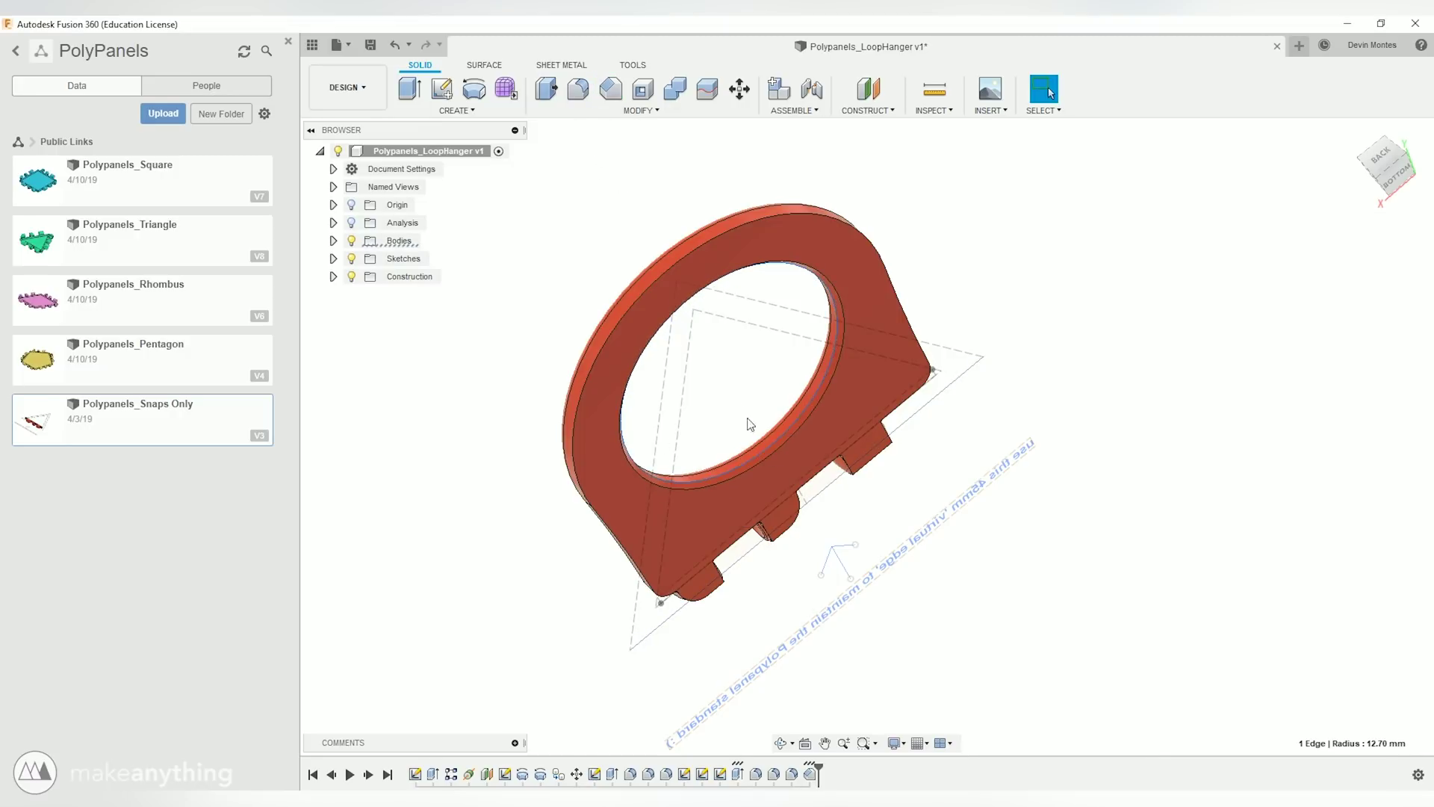
{"action": "key", "text": "f"}
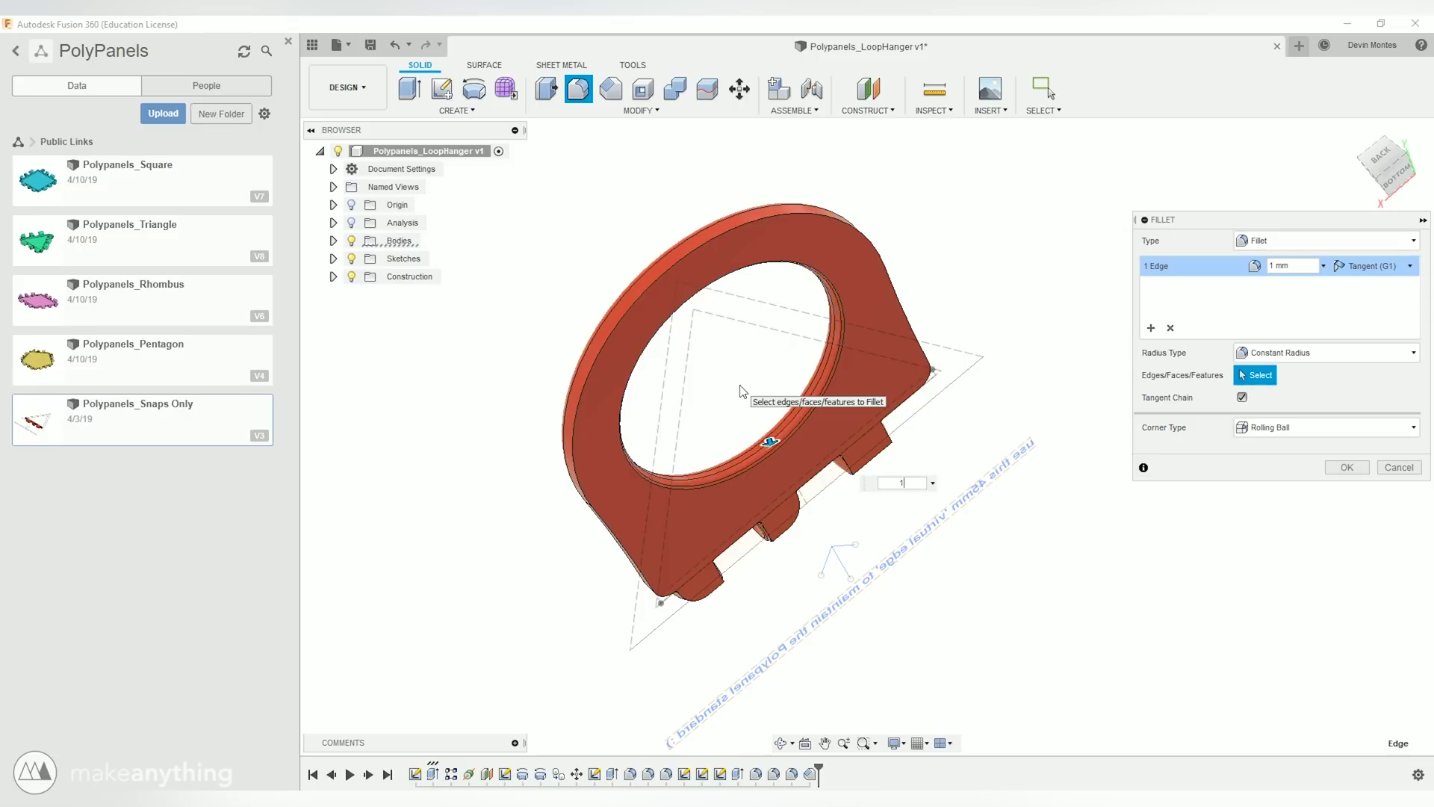
{"action": "key", "text": "Return"}
{"action": "middle_click_drag", "start_coordinate": [378, 391], "coordinate": [580, 472], "text": "shift"}
{"action": "middle_click_drag", "start_coordinate": [1056, 596], "coordinate": [942, 632], "text": "shift"}
{"action": "middle_click_drag", "start_coordinate": [491, 432], "coordinate": [417, 394]}
Step: Export the Snaps body from the Bodies folder as an STL file
{"action": "left_click", "coordinate": [334, 241]}
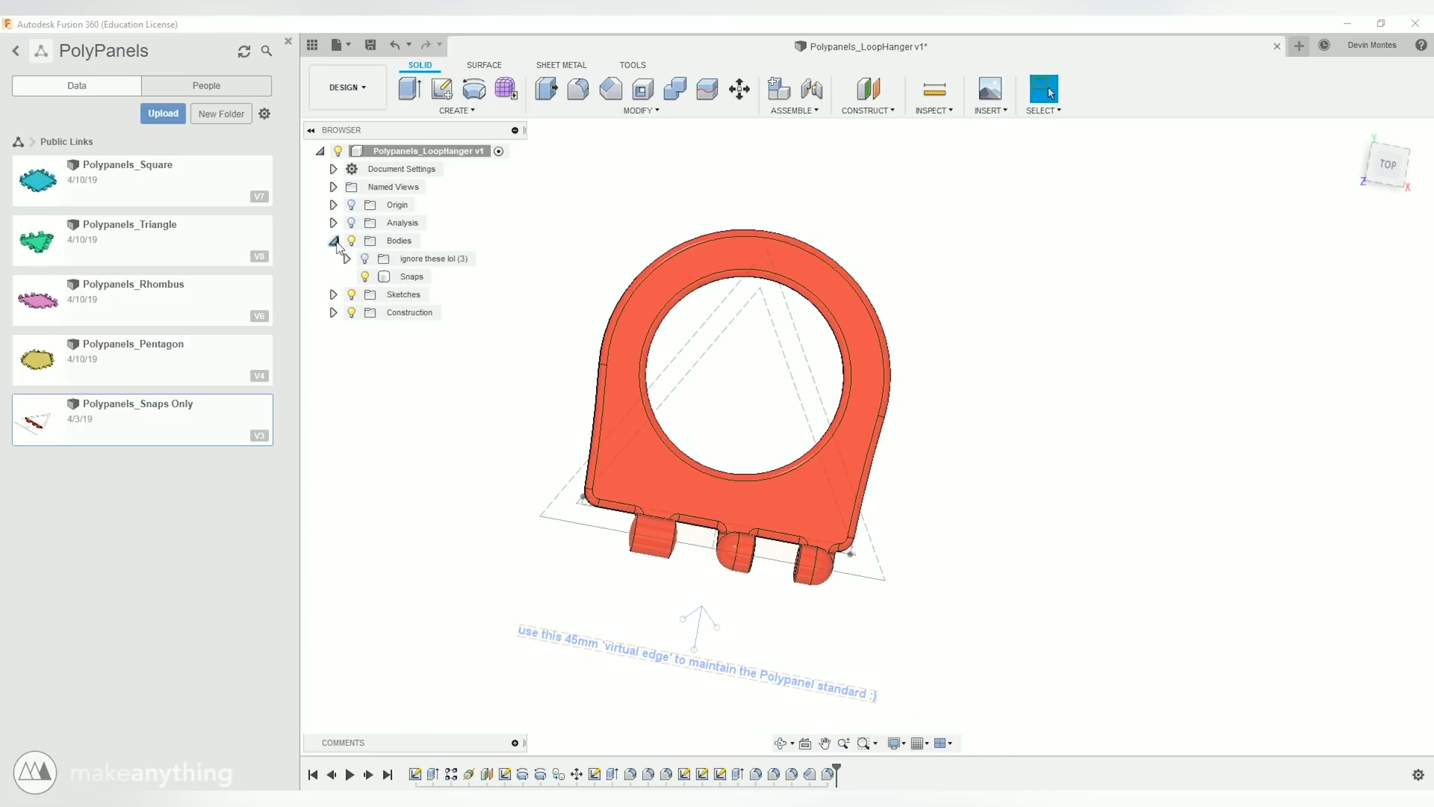
{"action": "right_click", "coordinate": [404, 278]}
{"action": "left_click", "coordinate": [472, 431]}
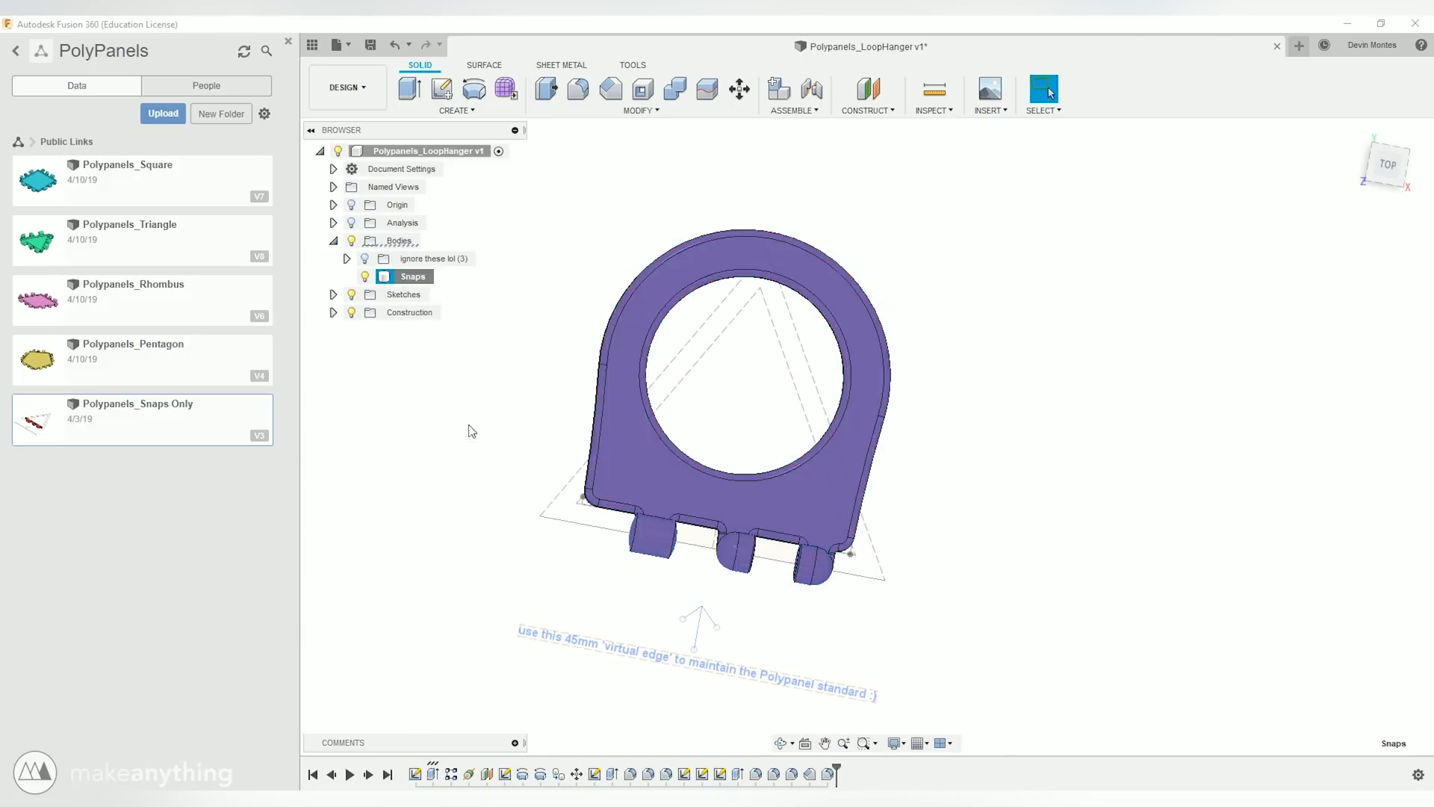
{"action": "right_click", "coordinate": [413, 278]}
{"action": "left_click", "coordinate": [455, 431]}
{"action": "left_click", "coordinate": [313, 51]}
{"action": "left_click", "coordinate": [1347, 459]}
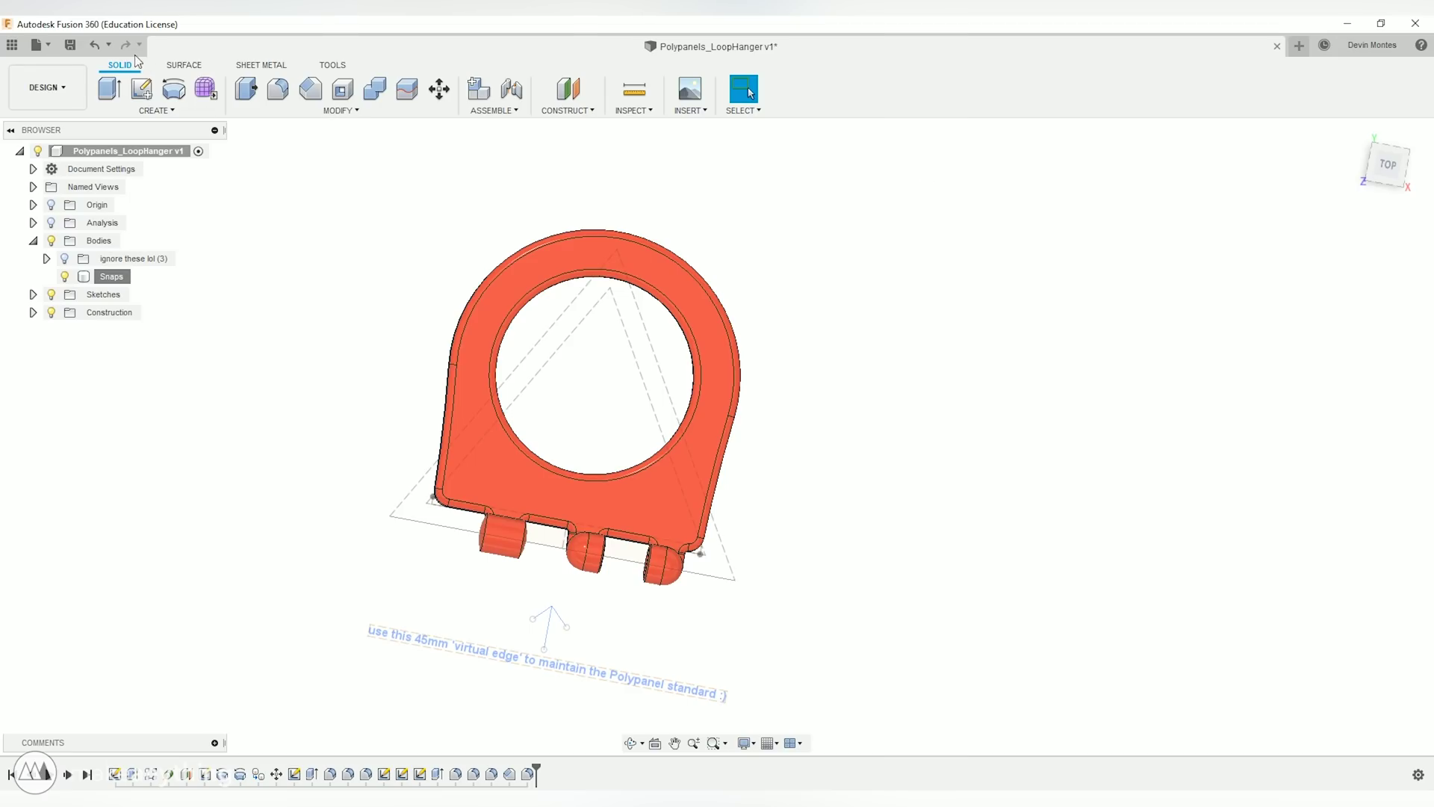
Step: Close the loop hanger and roll the Pentagon timeline back, suppressing the centre-face feature
{"action": "left_click", "coordinate": [12, 46]}
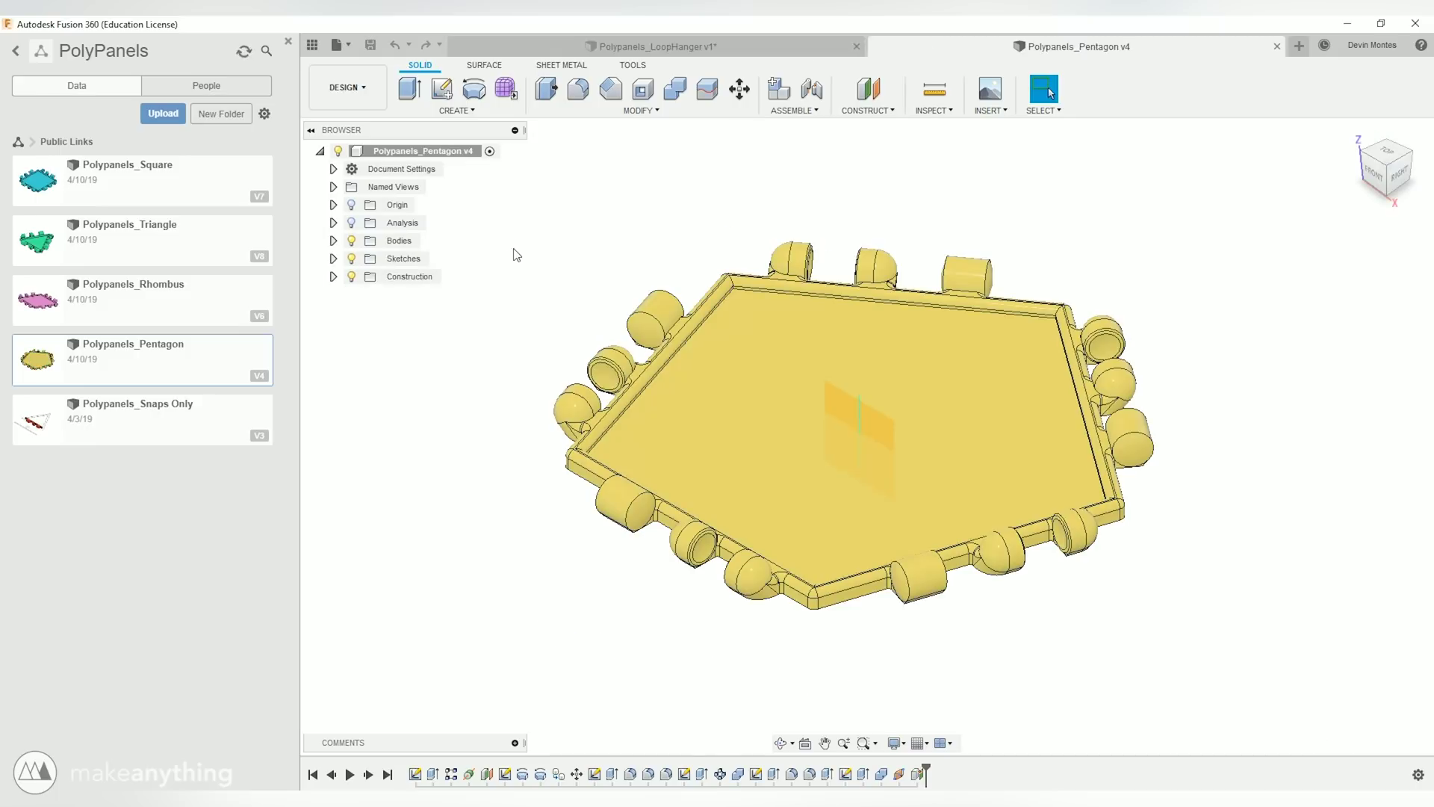
{"action": "left_click", "coordinate": [856, 47]}
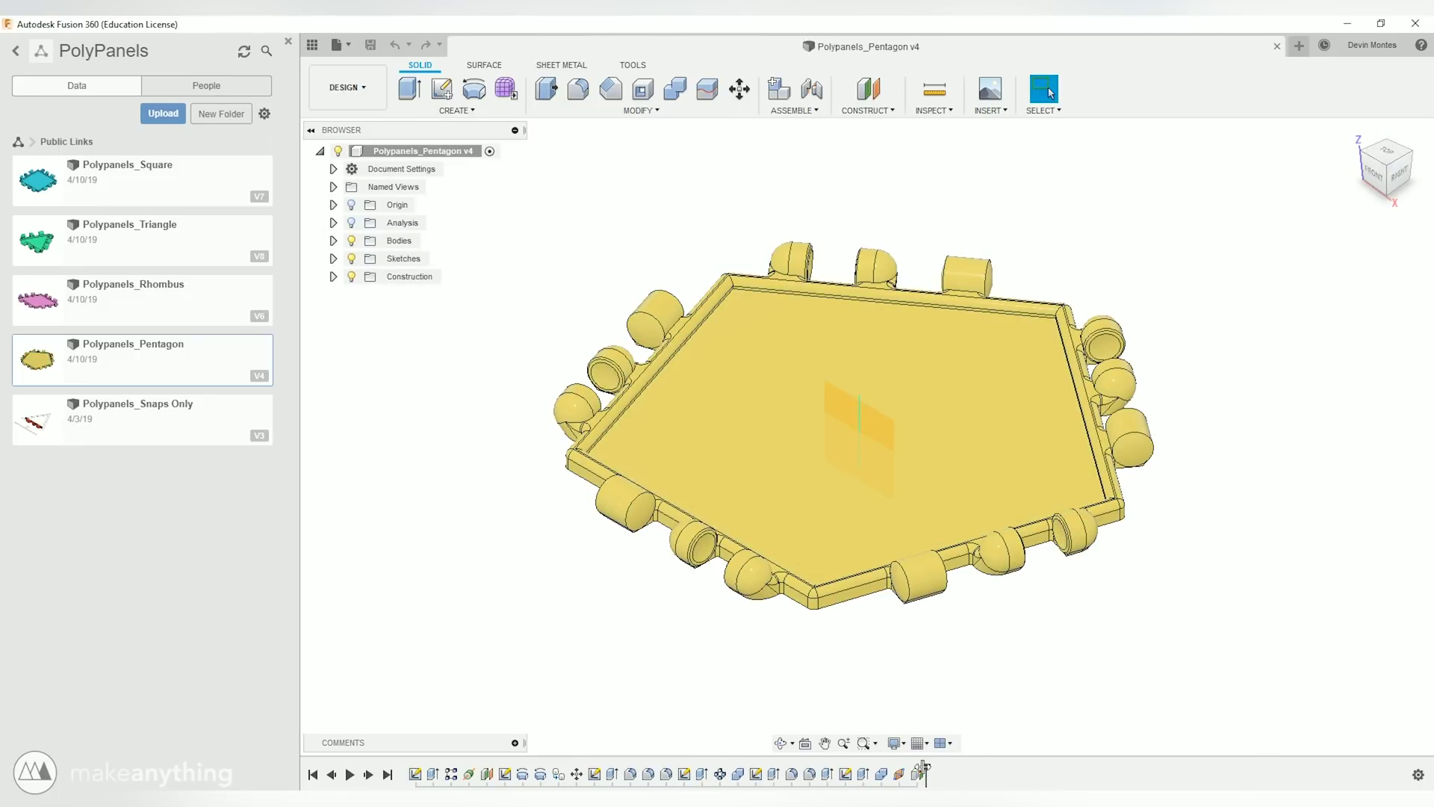
{"action": "left_click_drag", "start_coordinate": [926, 766], "coordinate": [887, 774]}
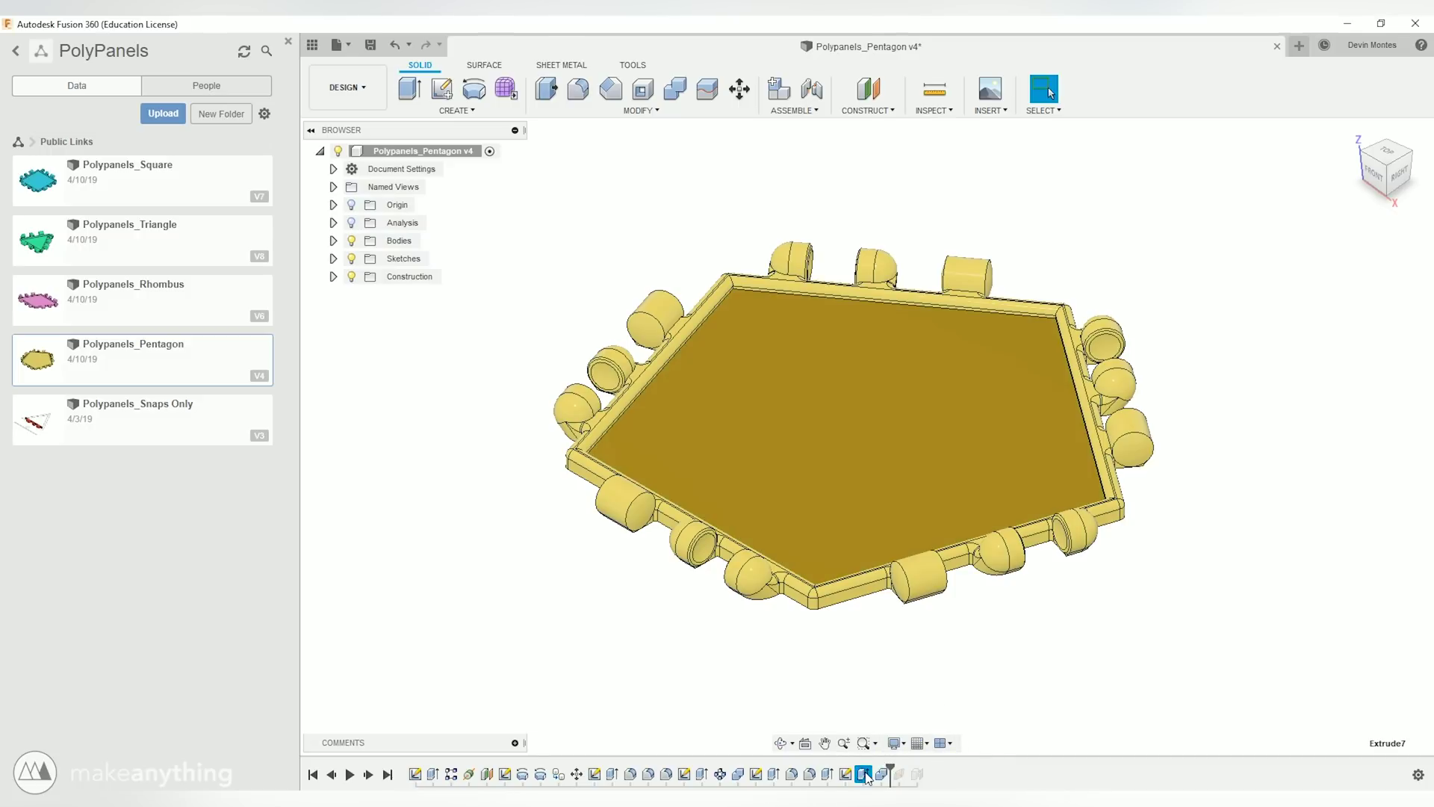
{"action": "right_click", "coordinate": [863, 774]}
{"action": "left_click", "coordinate": [926, 728]}
Step: Review the fillet feature without changes, then select the pentagon's recessed ledge face
{"action": "middle_click_drag", "start_coordinate": [1043, 658], "coordinate": [953, 788], "text": "shift"}
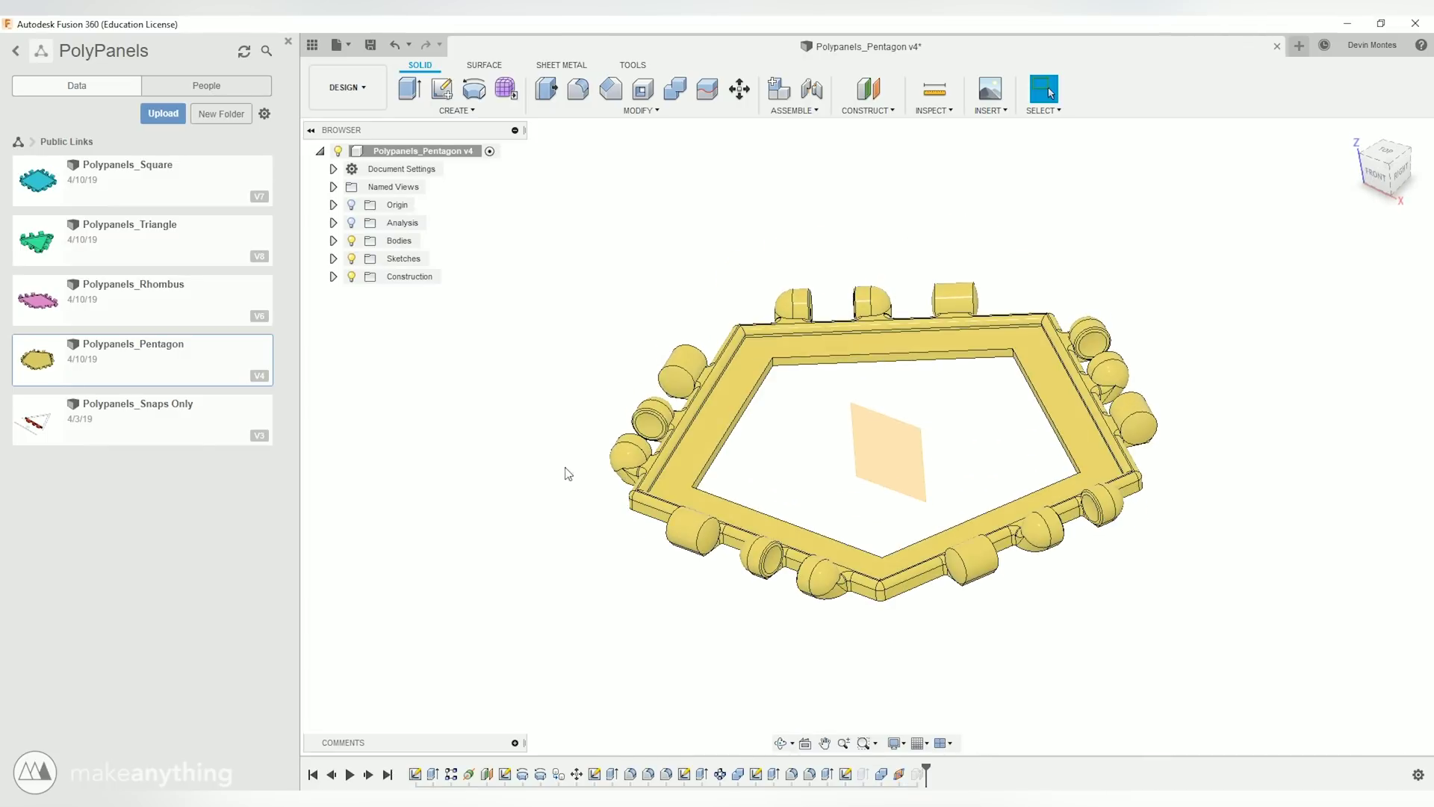
{"action": "double_click", "coordinate": [863, 775]}
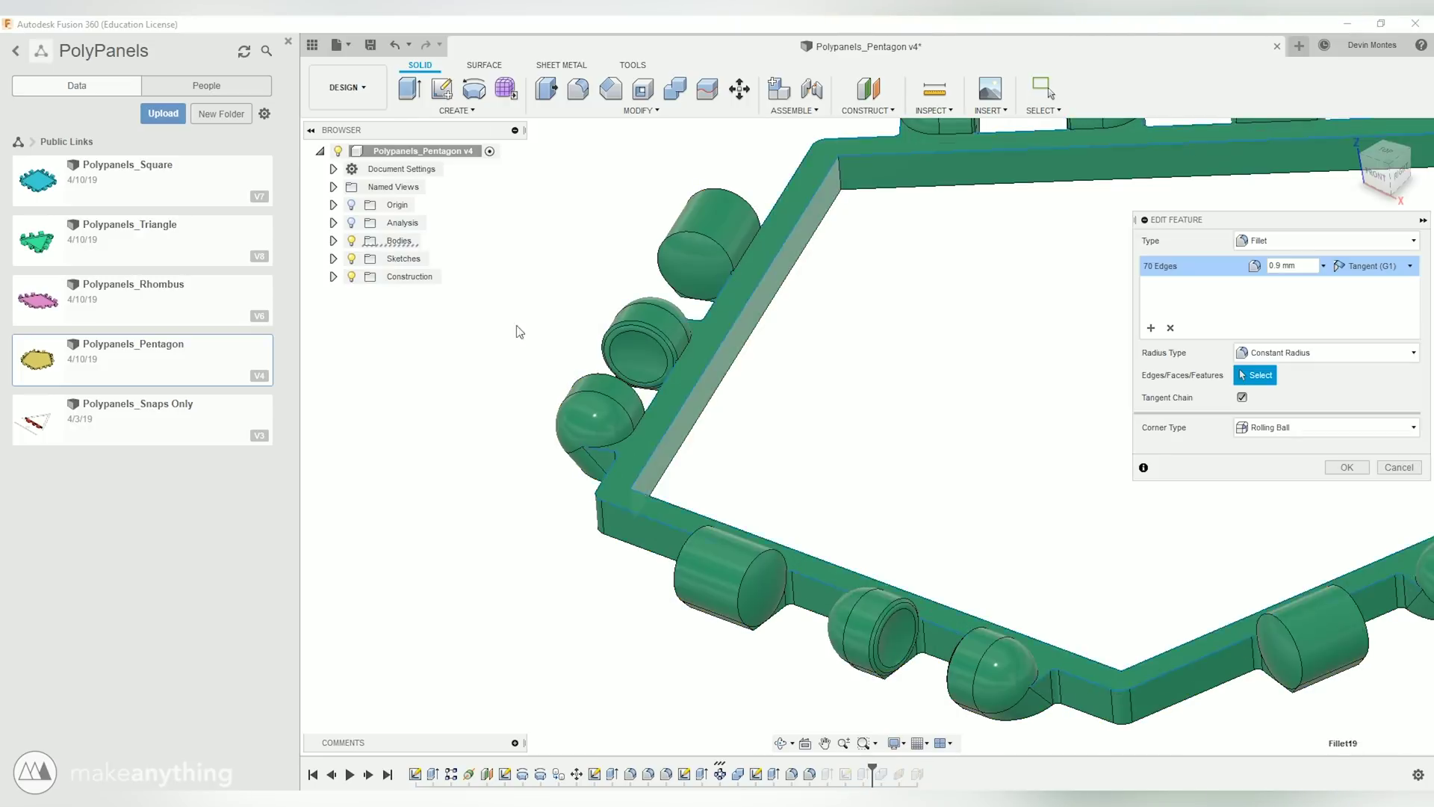
{"action": "key", "text": "Return"}
{"action": "left_click", "coordinate": [312, 45]}
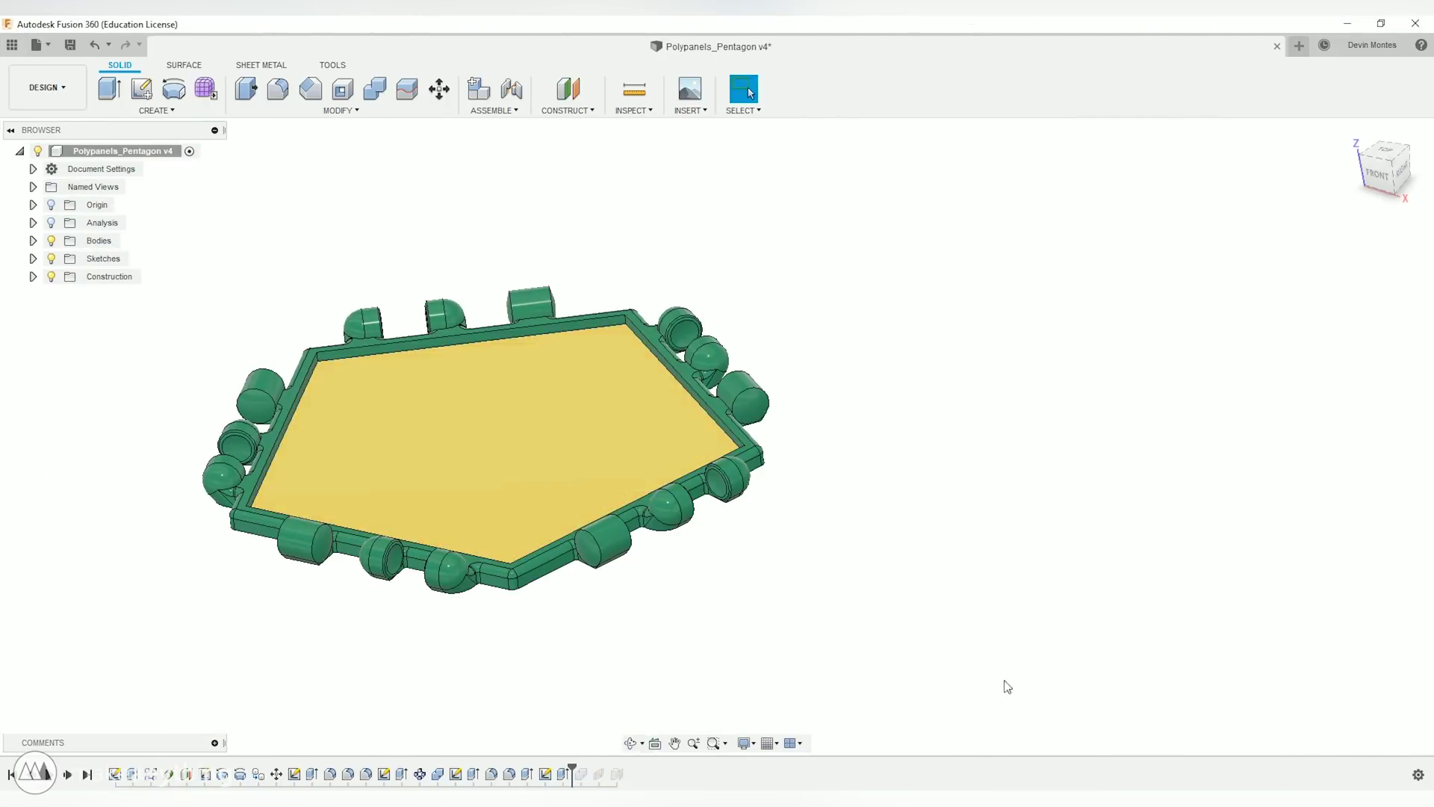
{"action": "left_click", "coordinate": [276, 478]}
{"action": "scroll", "coordinate": [253, 477], "scroll_direction": "up", "scroll_amount": 5}
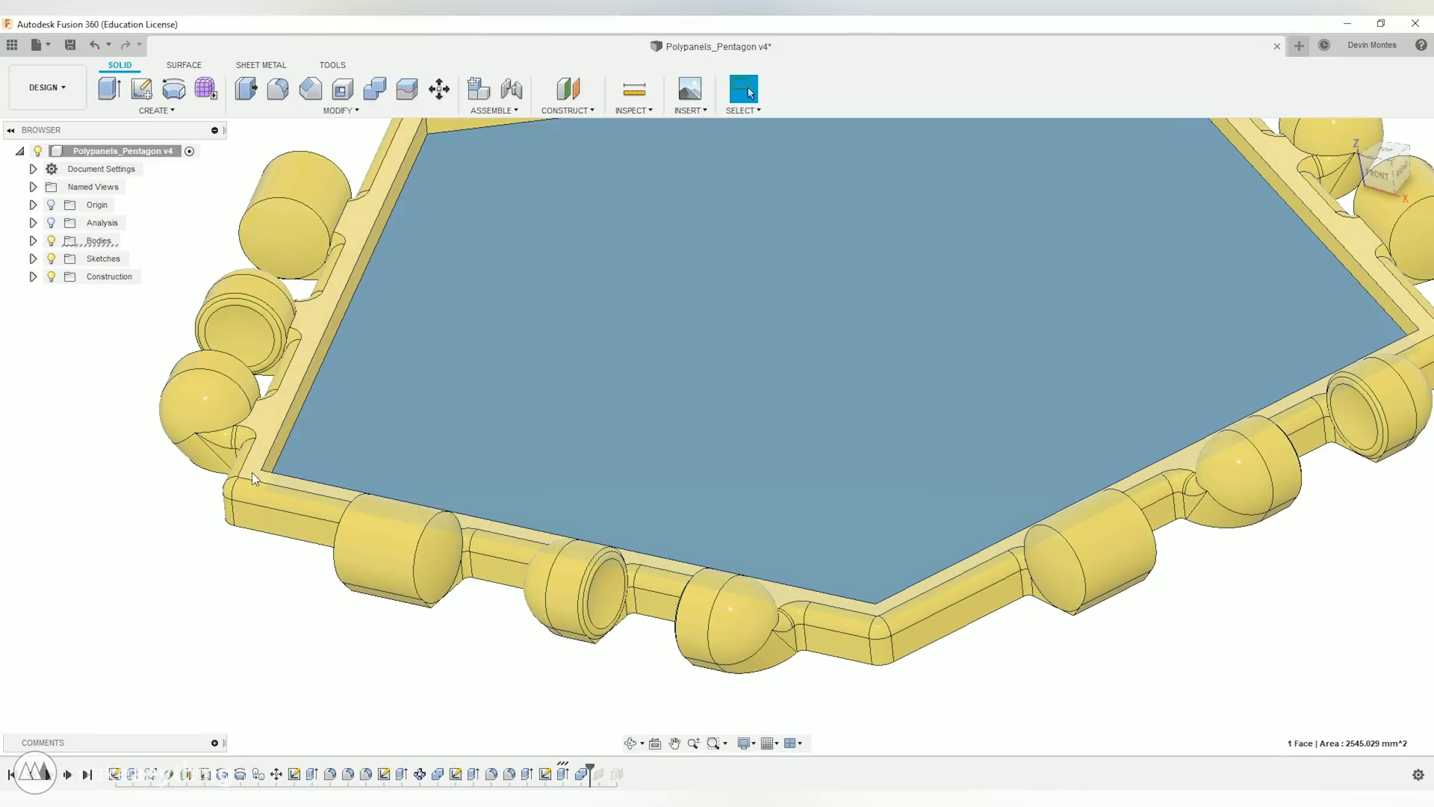
{"action": "left_click", "coordinate": [253, 474]}
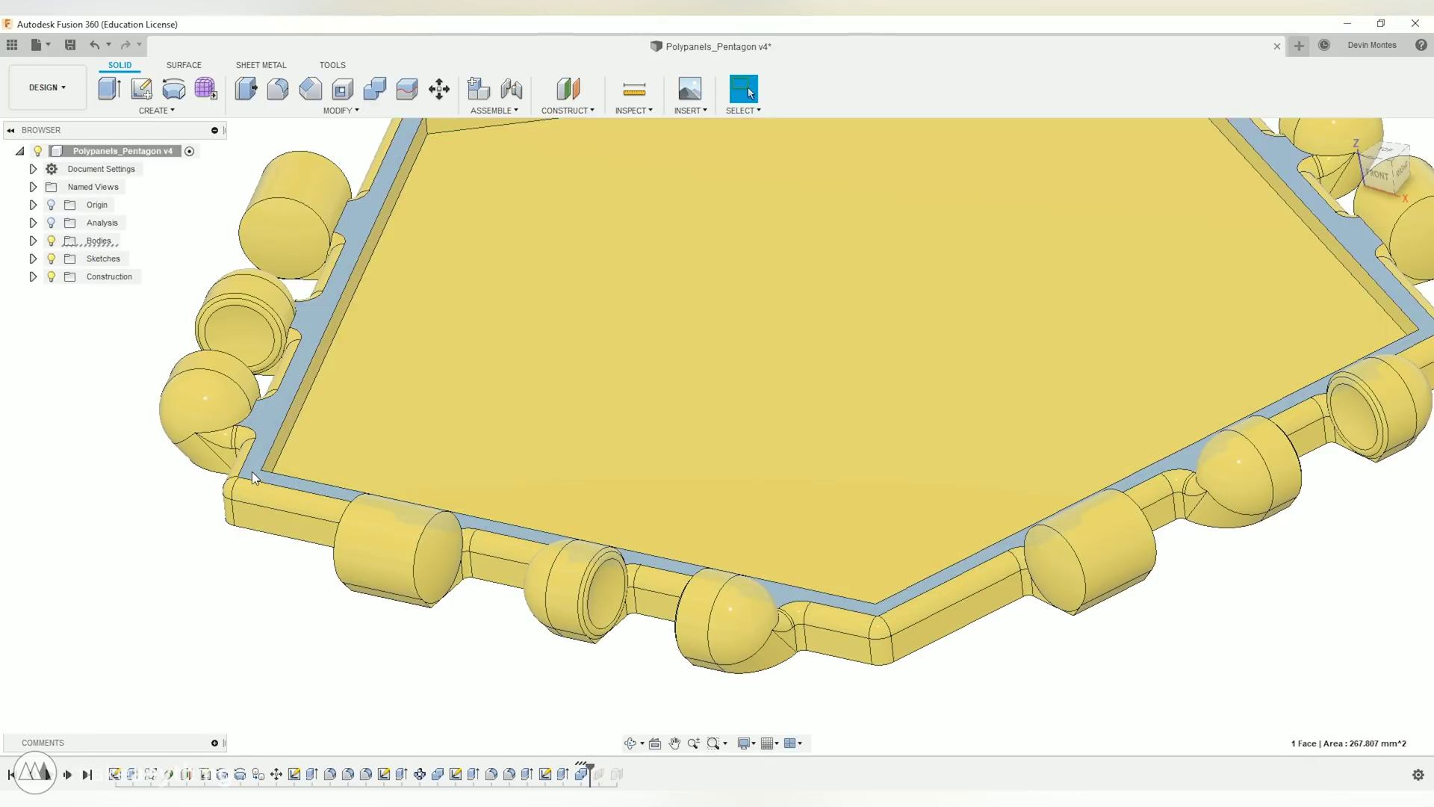
Step: Sketch on the ledge face, projecting its outline and offsetting it inward by 0.79 mm
{"action": "left_click", "coordinate": [142, 91]}
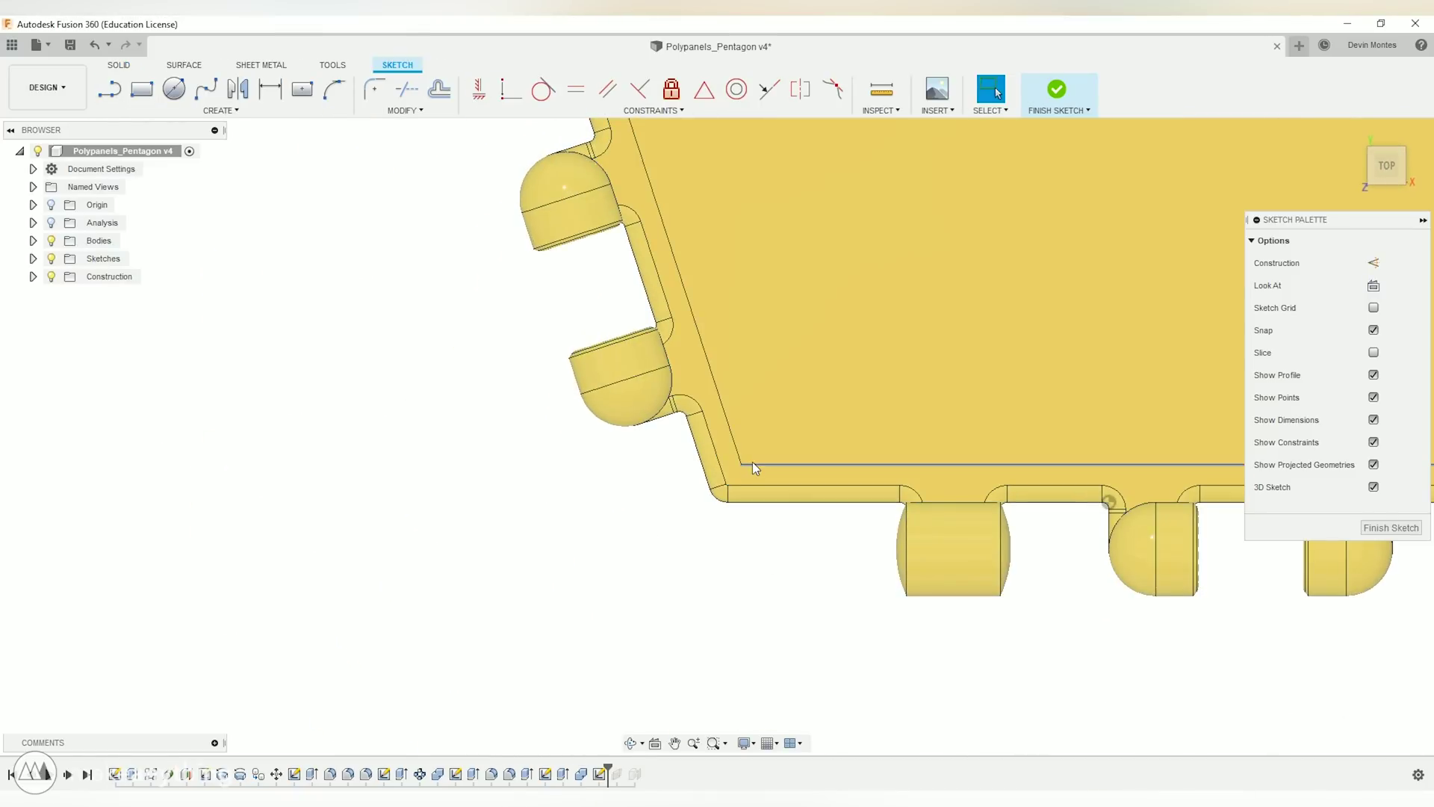
{"action": "key", "text": "p"}
{"action": "left_click", "coordinate": [787, 441]}
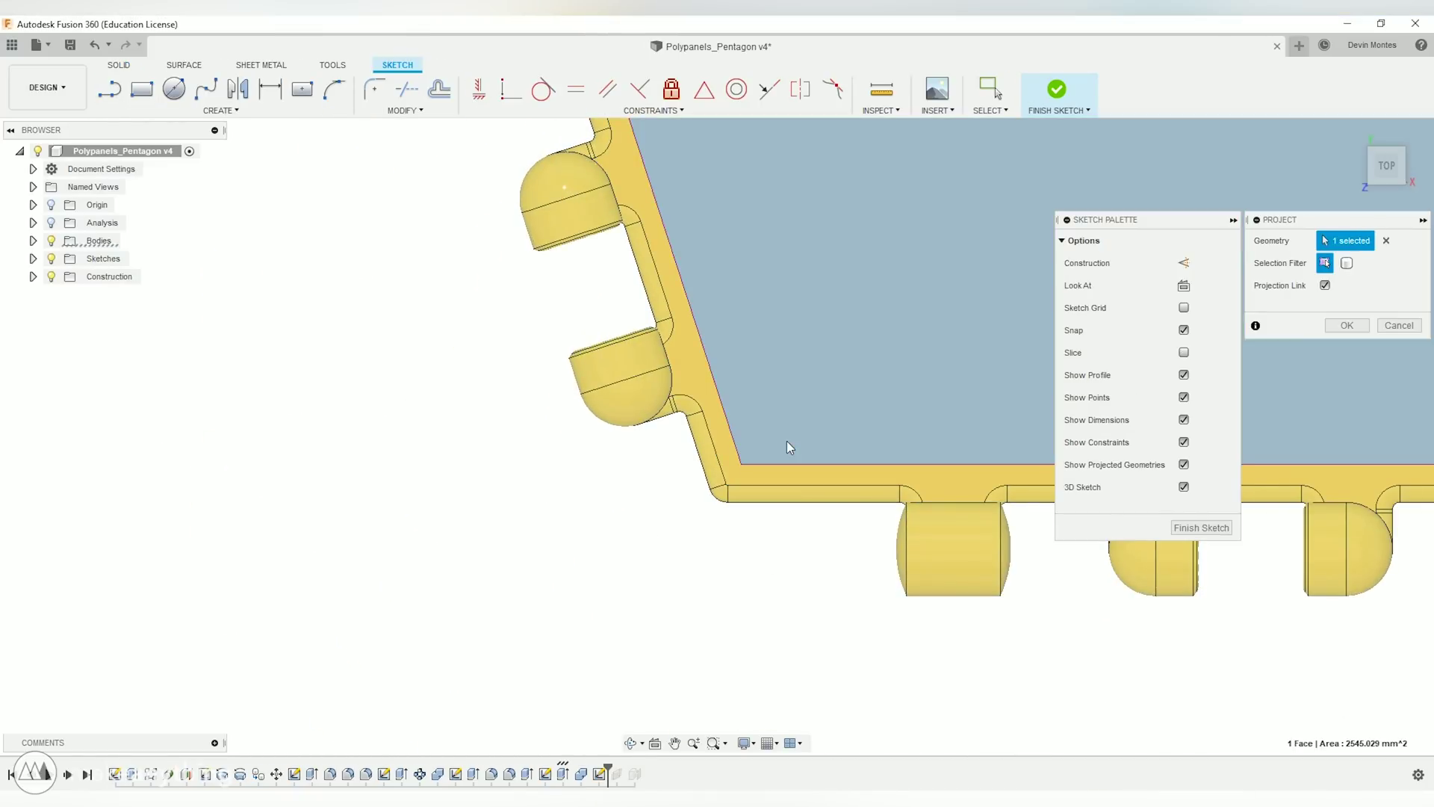
{"action": "key", "text": "Return"}
{"action": "double_click", "coordinate": [784, 463]}
{"action": "key", "text": "o"}
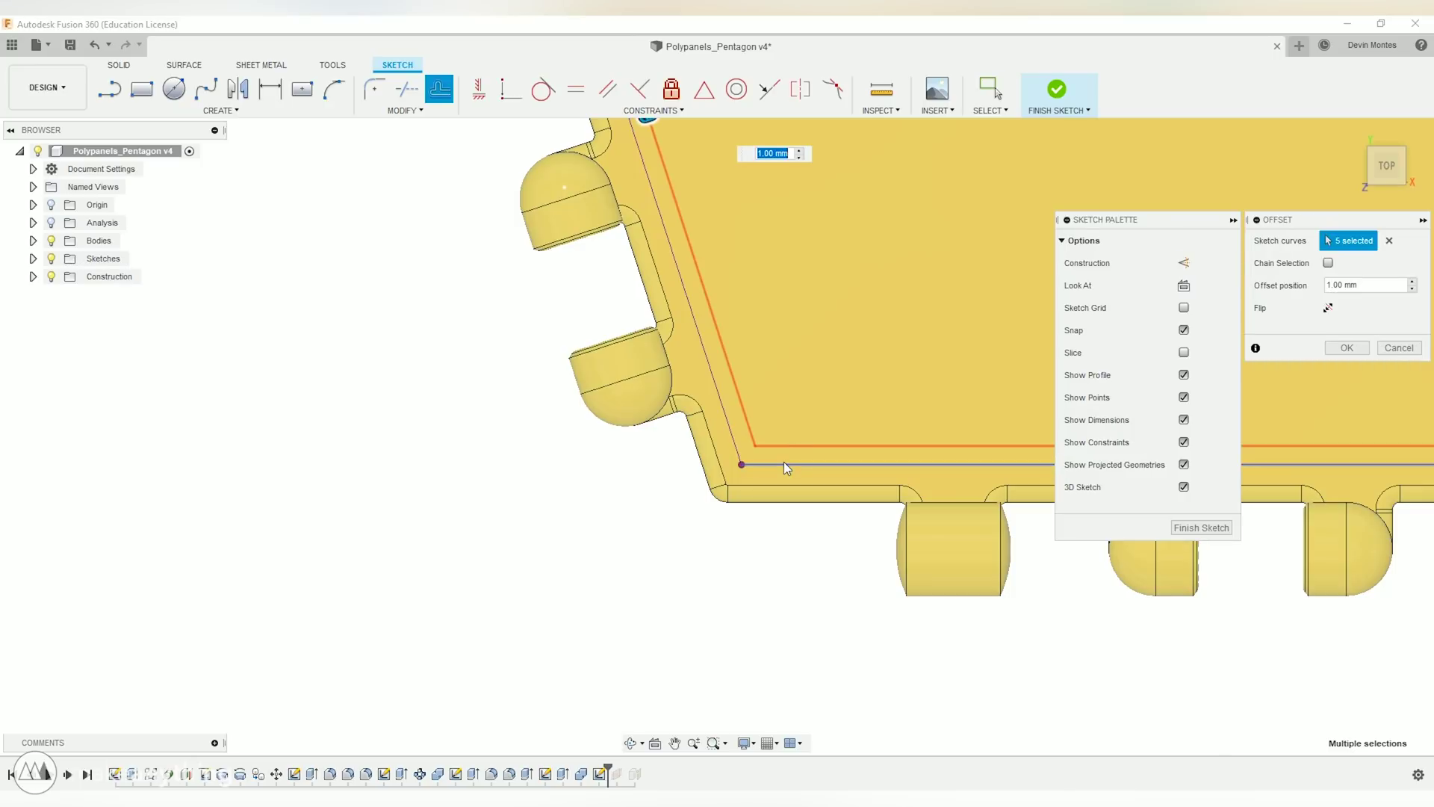
{"action": "scroll", "coordinate": [768, 308], "scroll_direction": "down", "scroll_amount": 5}
{"action": "left_click_drag", "start_coordinate": [713, 219], "coordinate": [705, 223]}
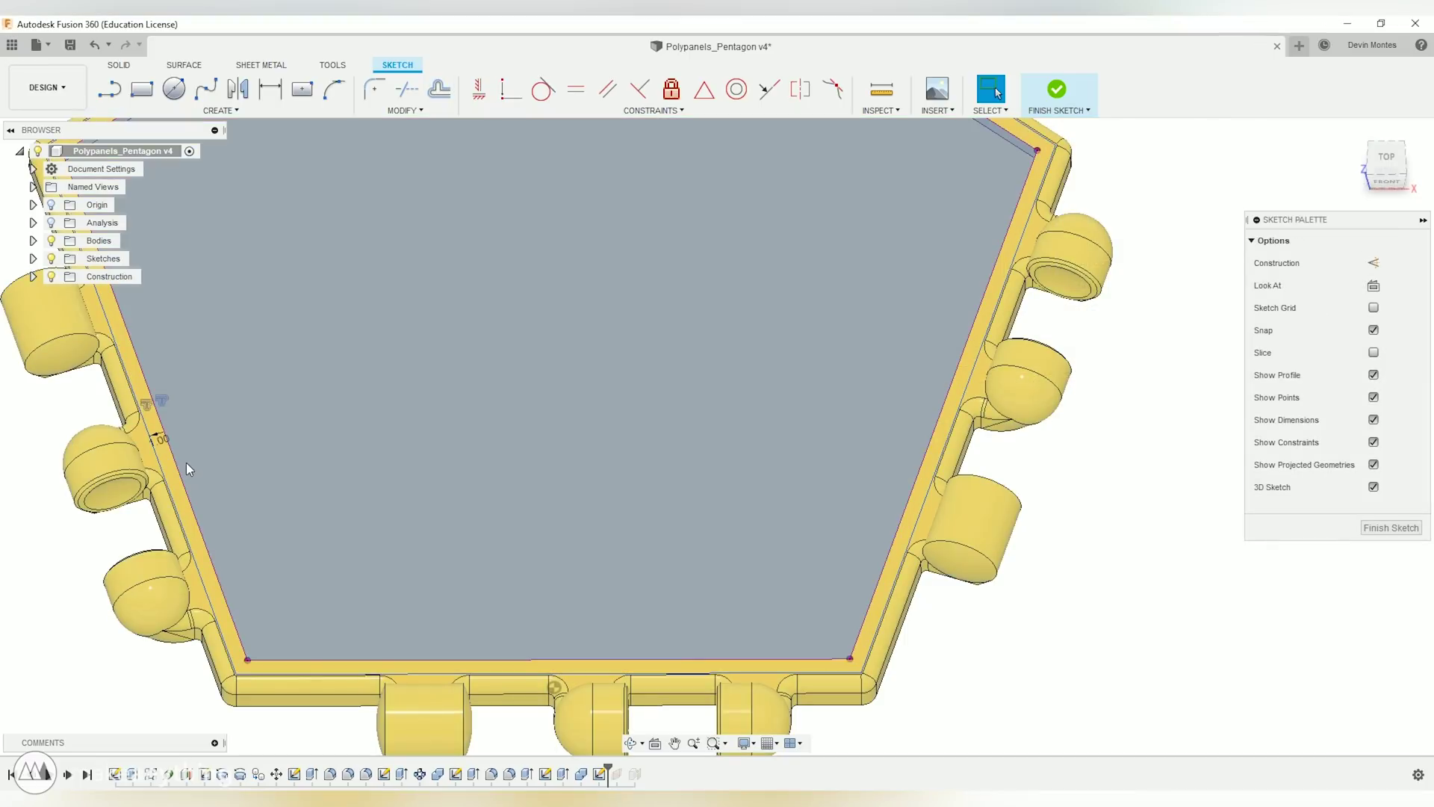
{"action": "scroll", "coordinate": [225, 484], "scroll_direction": "down", "scroll_amount": 3}
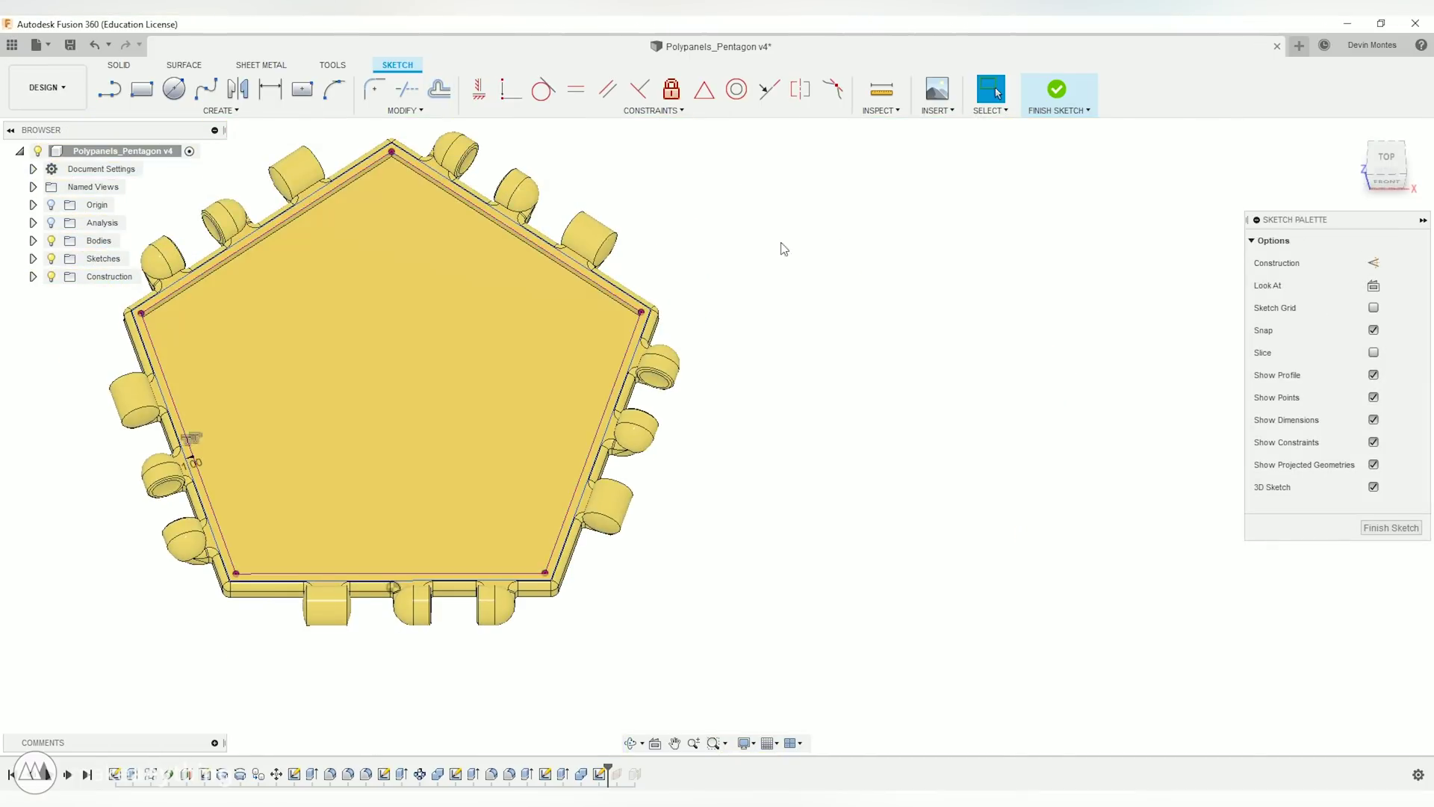
Step: Finish the offset sketch and start a new sketch on the Center Plane
{"action": "left_click", "coordinate": [1058, 91]}
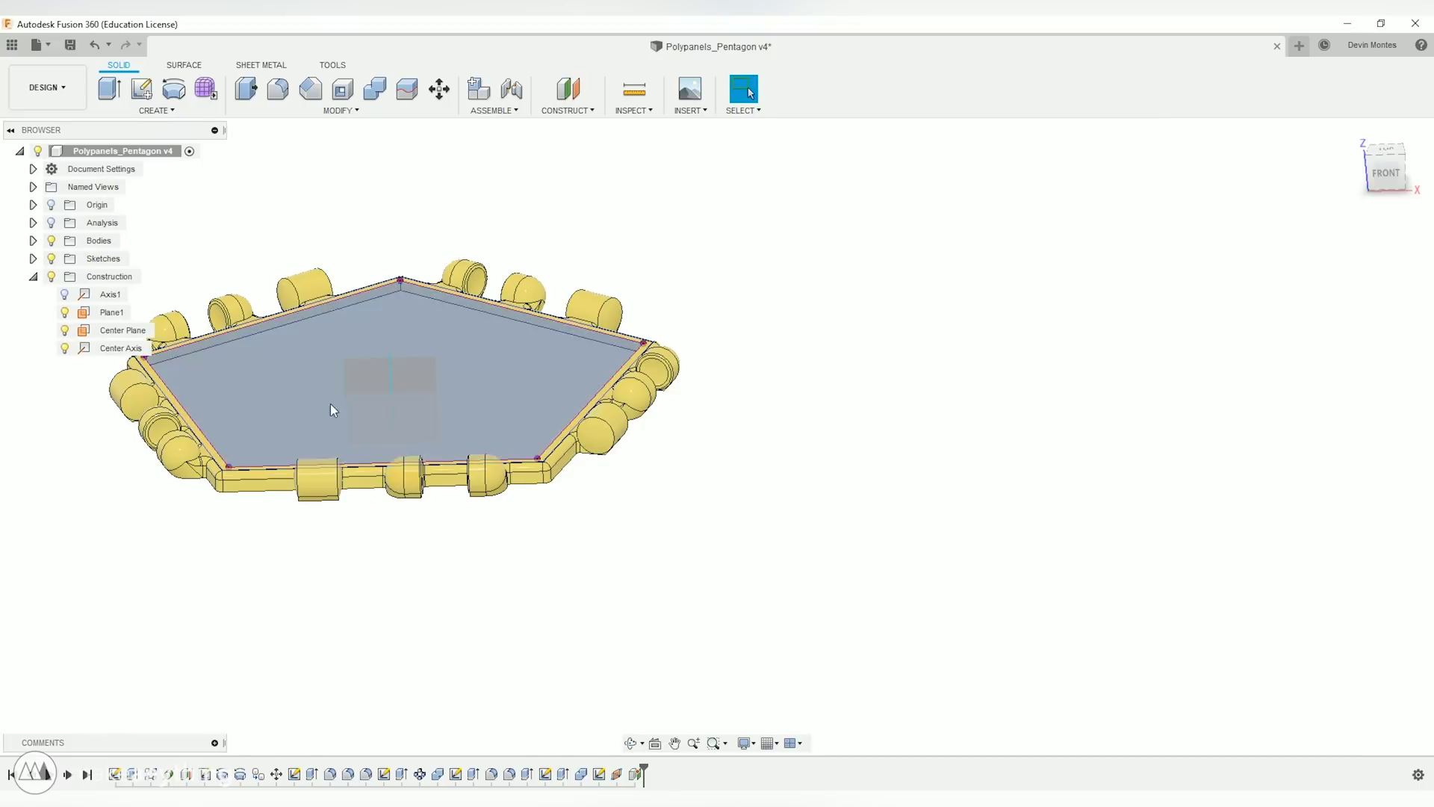
{"action": "left_click", "coordinate": [371, 373]}
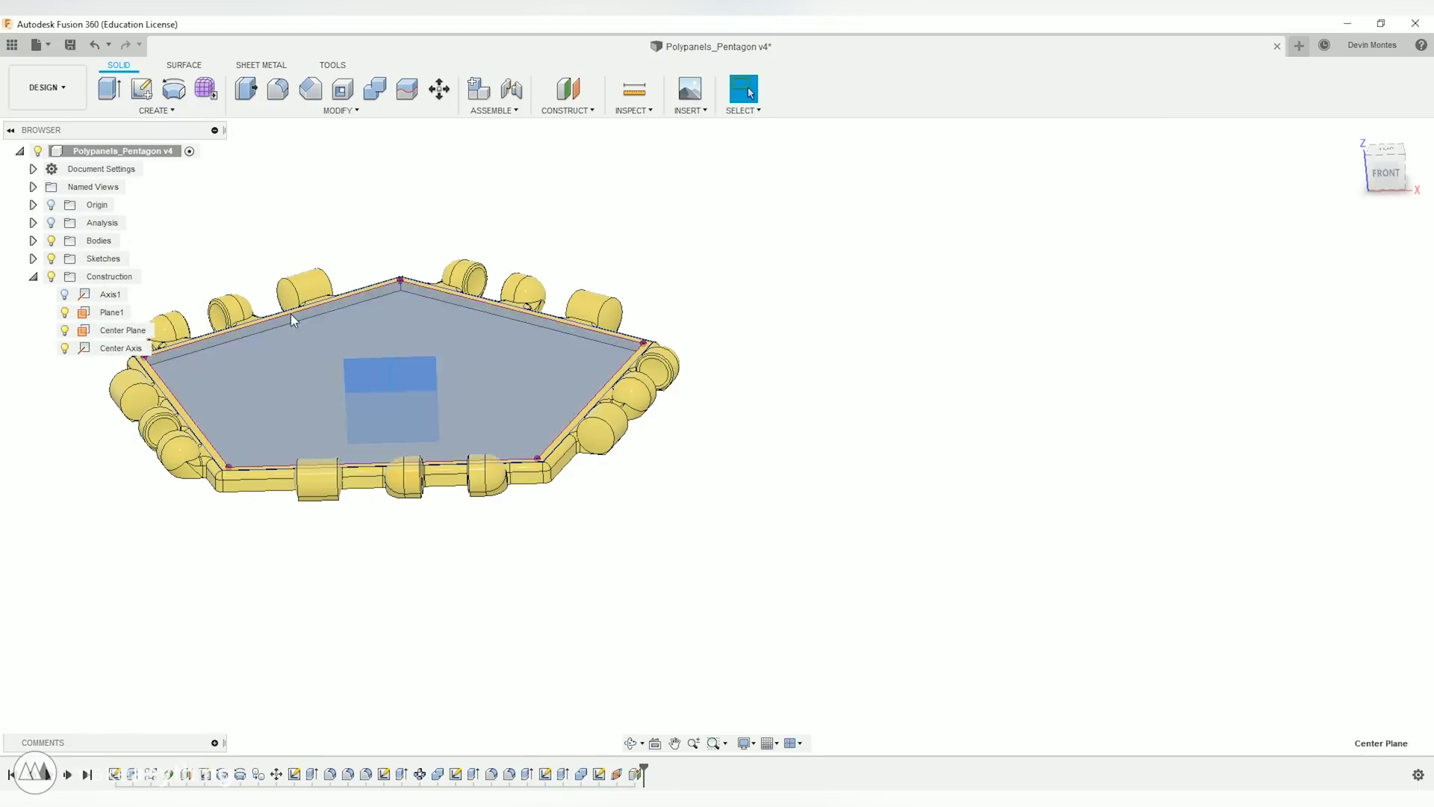
{"action": "left_click", "coordinate": [141, 89]}
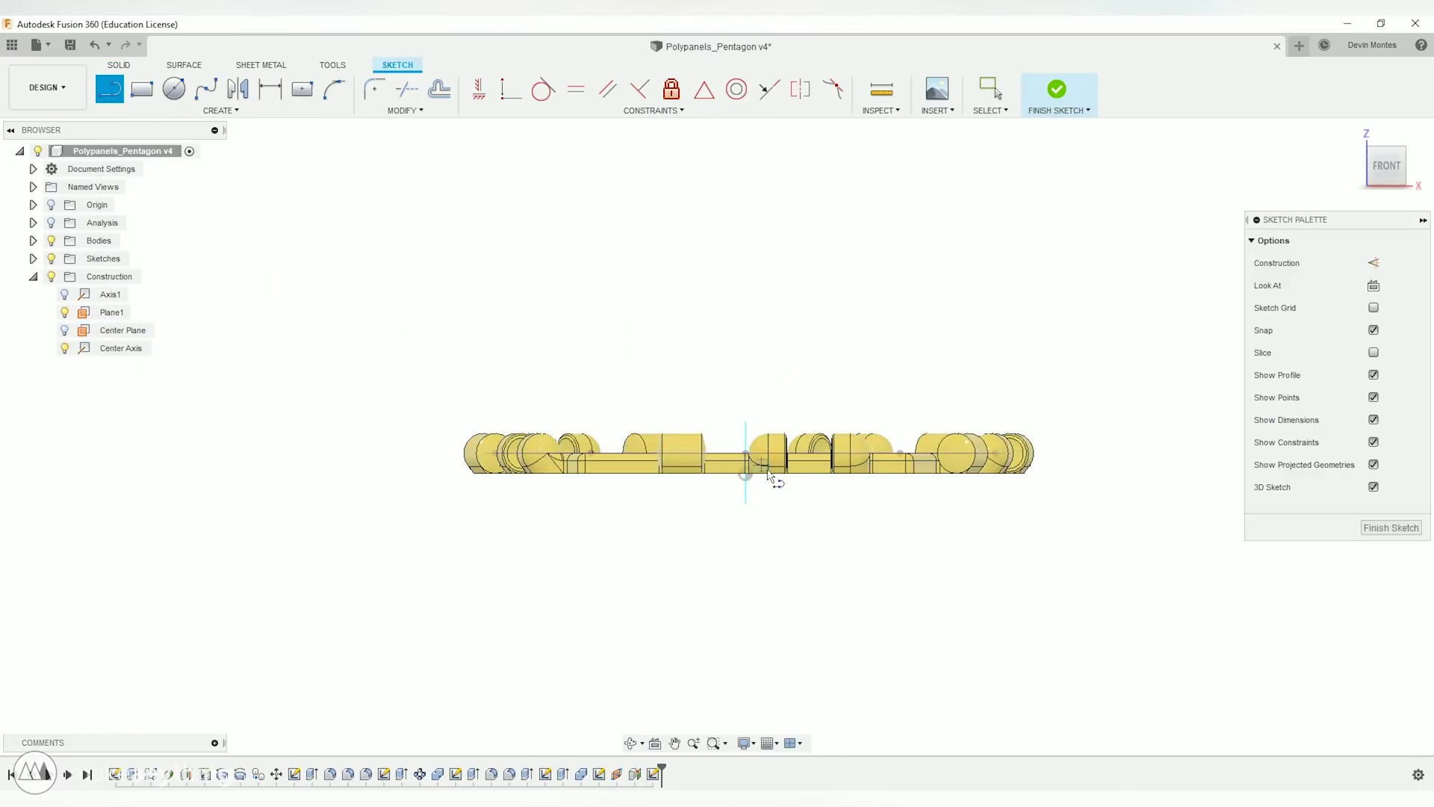
{"action": "key", "text": "Escape"}
{"action": "scroll", "coordinate": [751, 454], "scroll_direction": "up", "scroll_amount": 5}
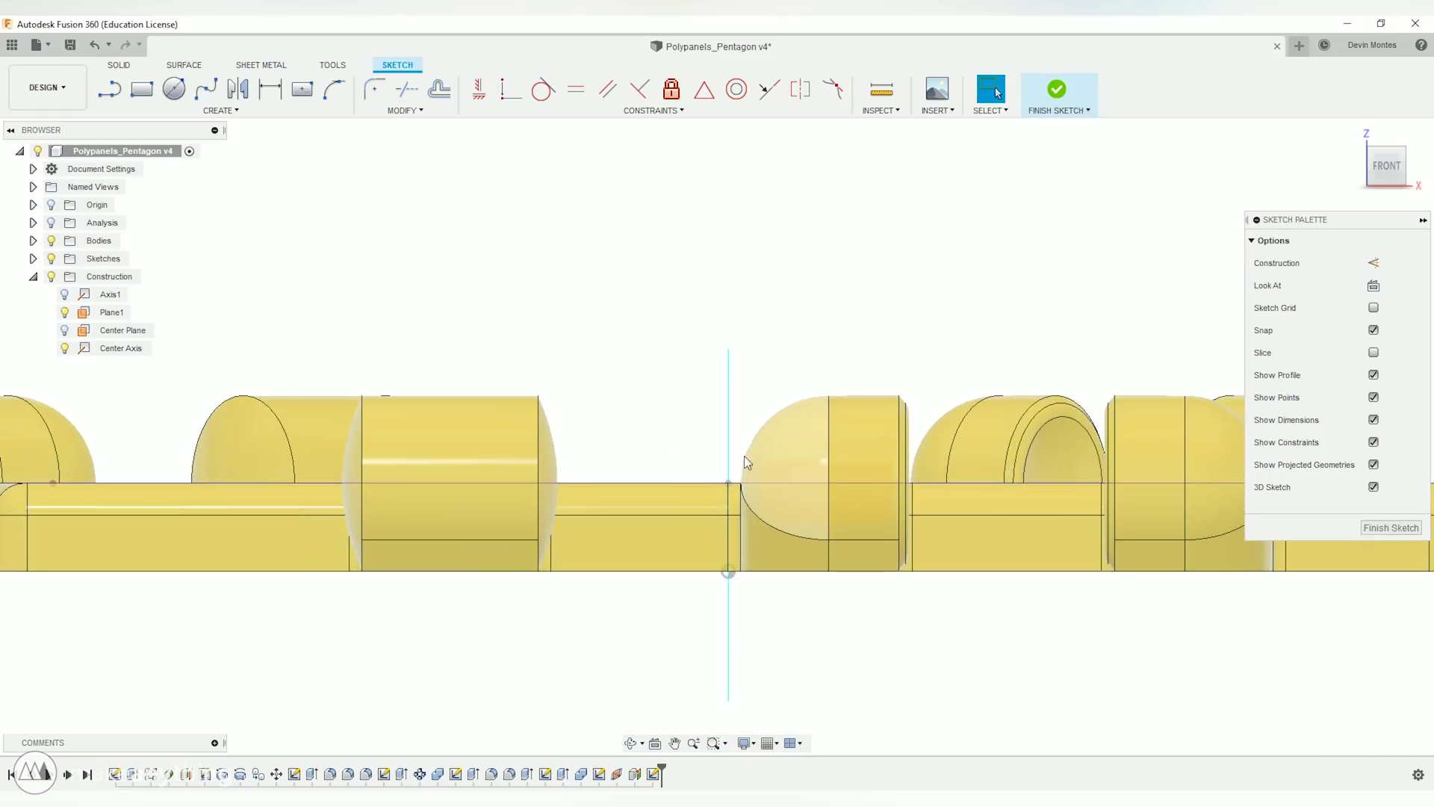
{"action": "left_click", "coordinate": [729, 482]}
Step: Draw a 120 mm vertical line up from the pentagon's centre and finish the sketch
{"action": "left_click", "coordinate": [729, 482]}
{"action": "scroll", "coordinate": [734, 224], "scroll_direction": "down", "scroll_amount": 8}
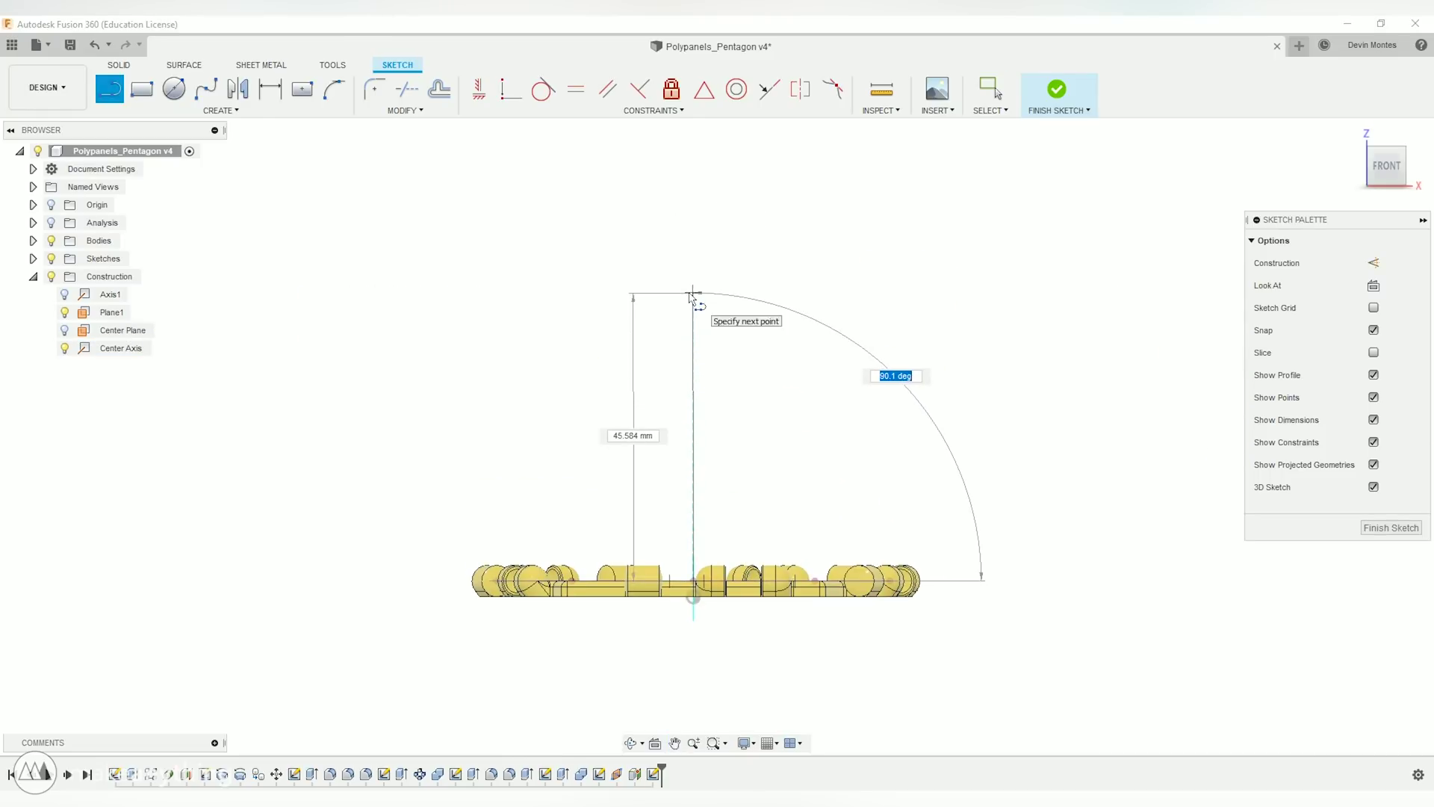
{"action": "type", "text": "120"}
{"action": "key", "text": "Return"}
{"action": "scroll", "coordinate": [849, 281], "scroll_direction": "down", "scroll_amount": 5}
{"action": "key", "text": "d"}
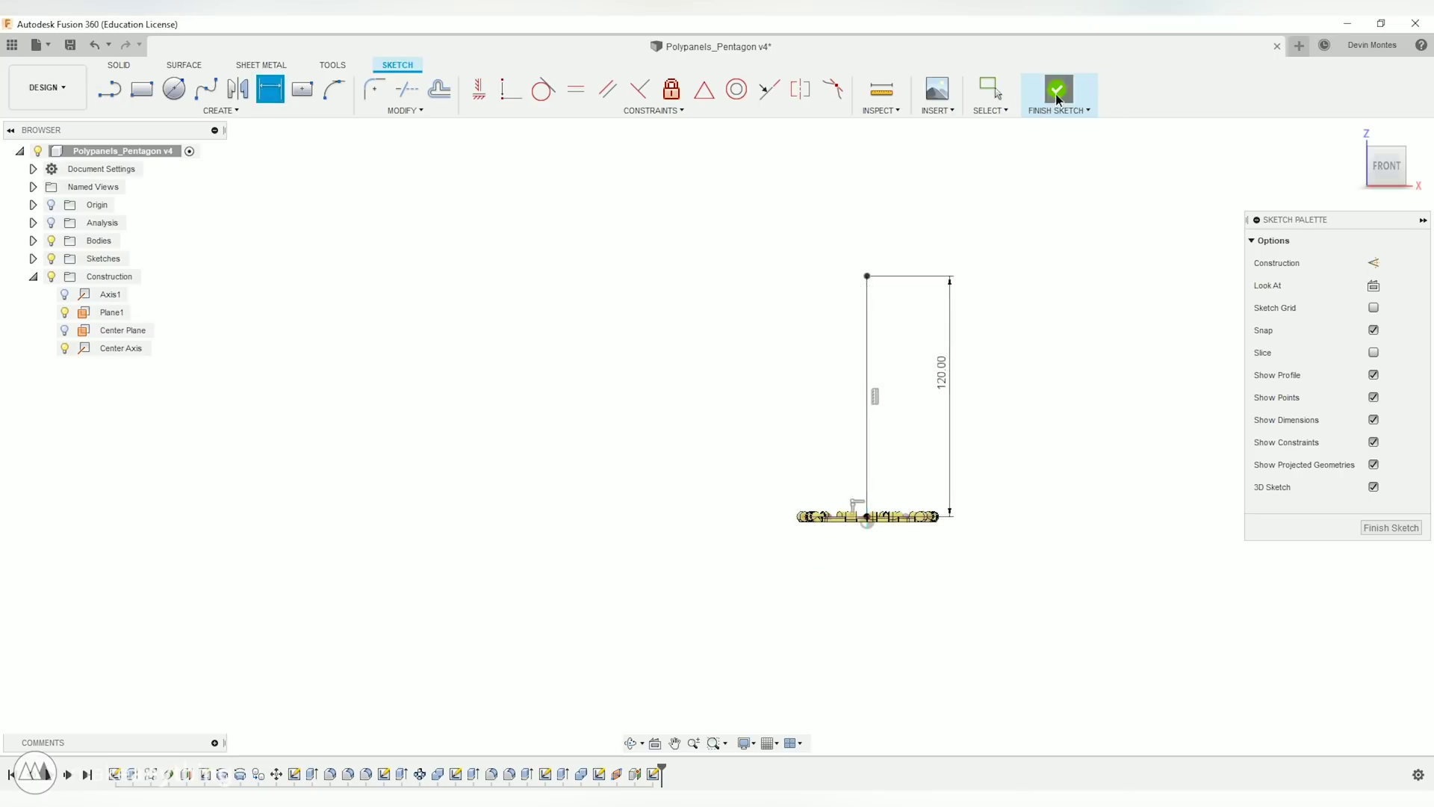
{"action": "left_click", "coordinate": [1057, 95]}
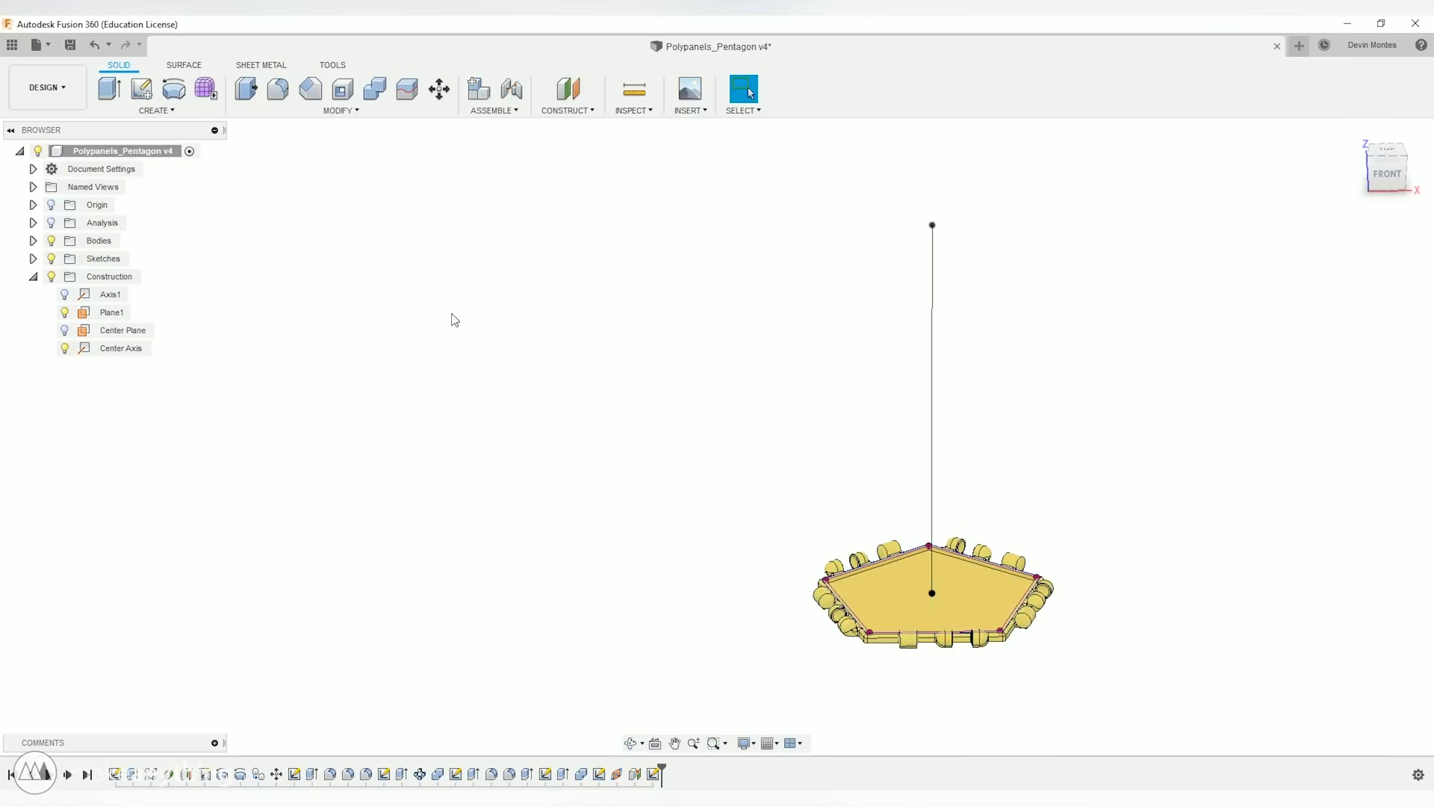
Step: Start a sweep with the pentagon border as profile and the vertical axis as path
{"action": "left_click", "coordinate": [172, 112]}
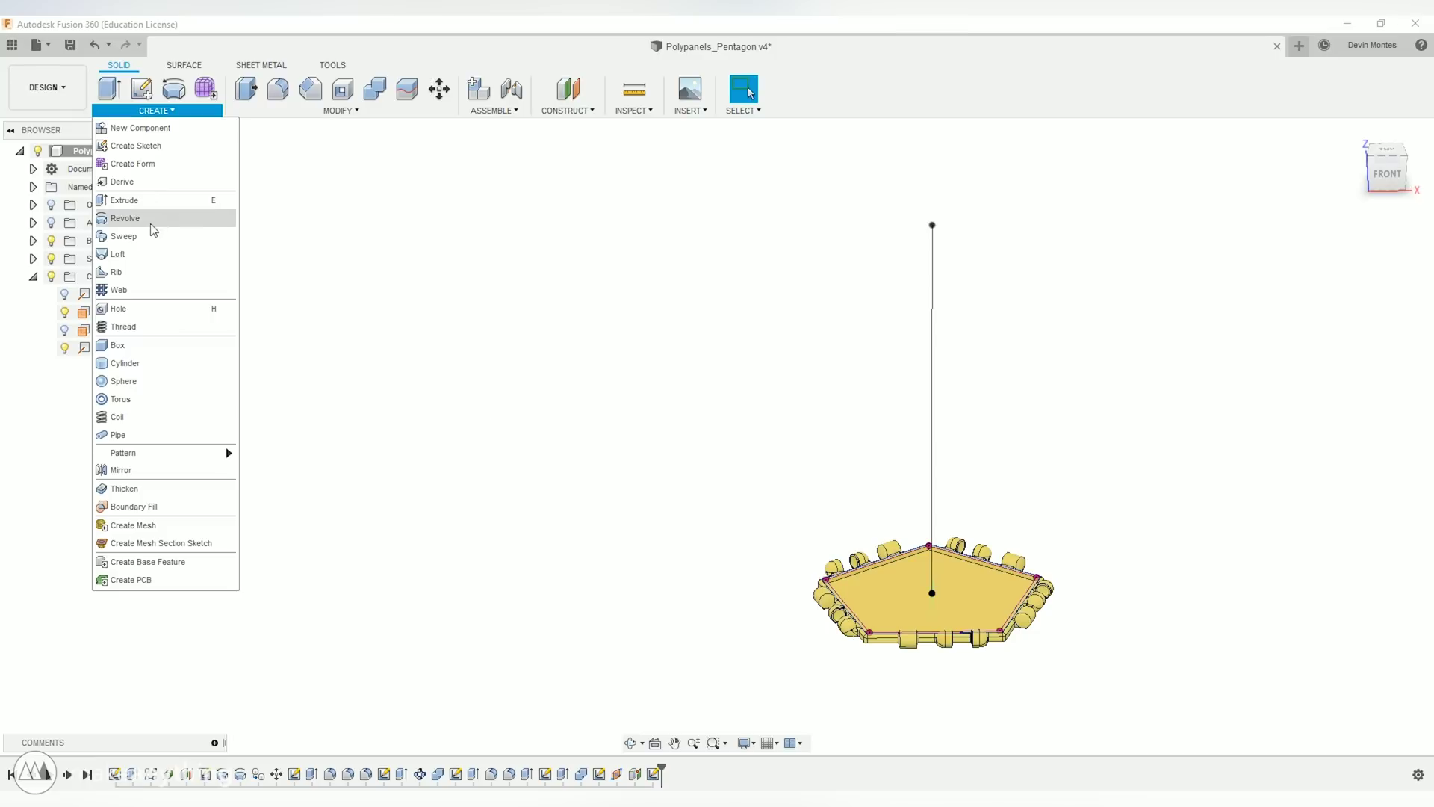
{"action": "left_click", "coordinate": [123, 236]}
{"action": "scroll", "coordinate": [916, 620], "scroll_direction": "up", "scroll_amount": 10}
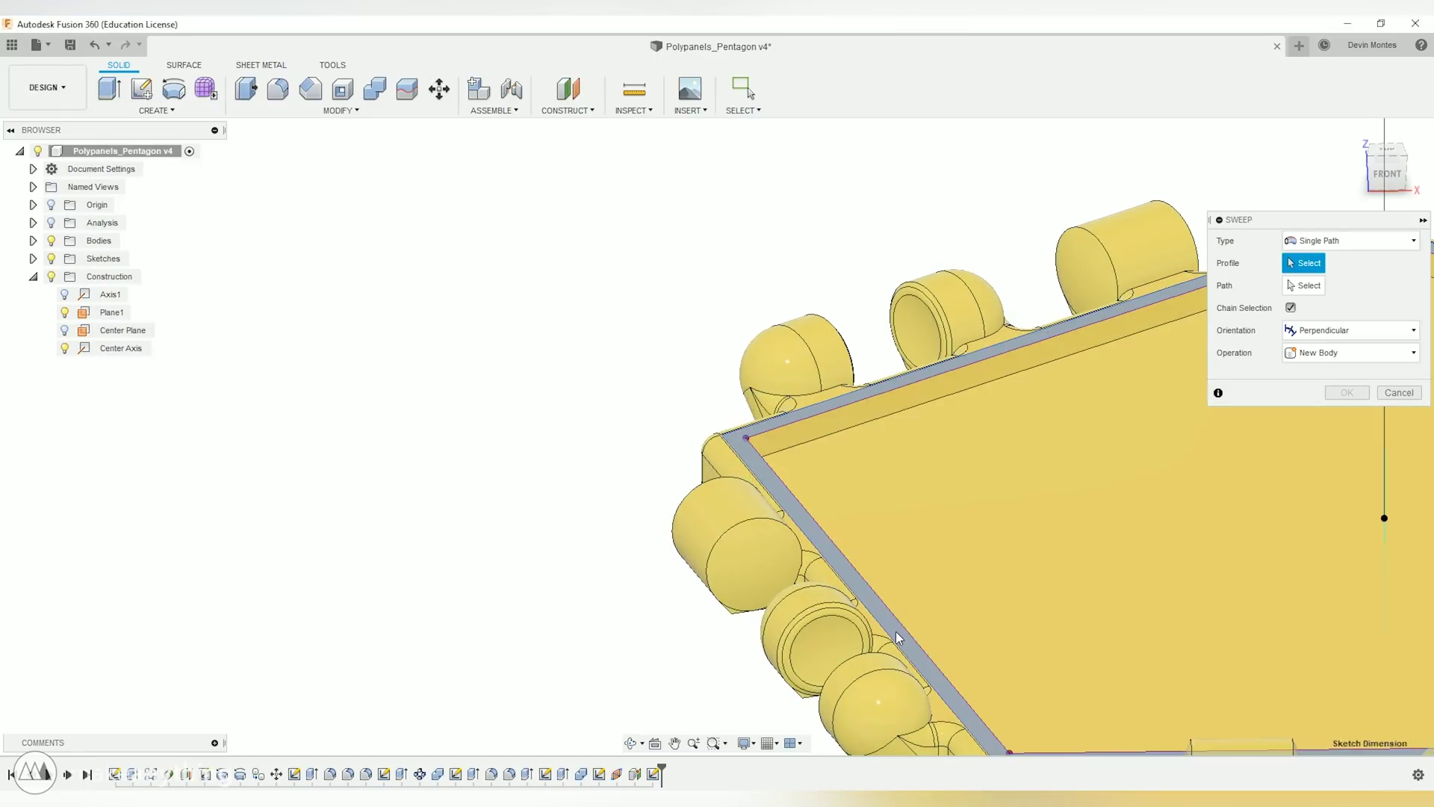
{"action": "left_click", "coordinate": [899, 637]}
{"action": "scroll", "coordinate": [926, 613], "scroll_direction": "down", "scroll_amount": 10}
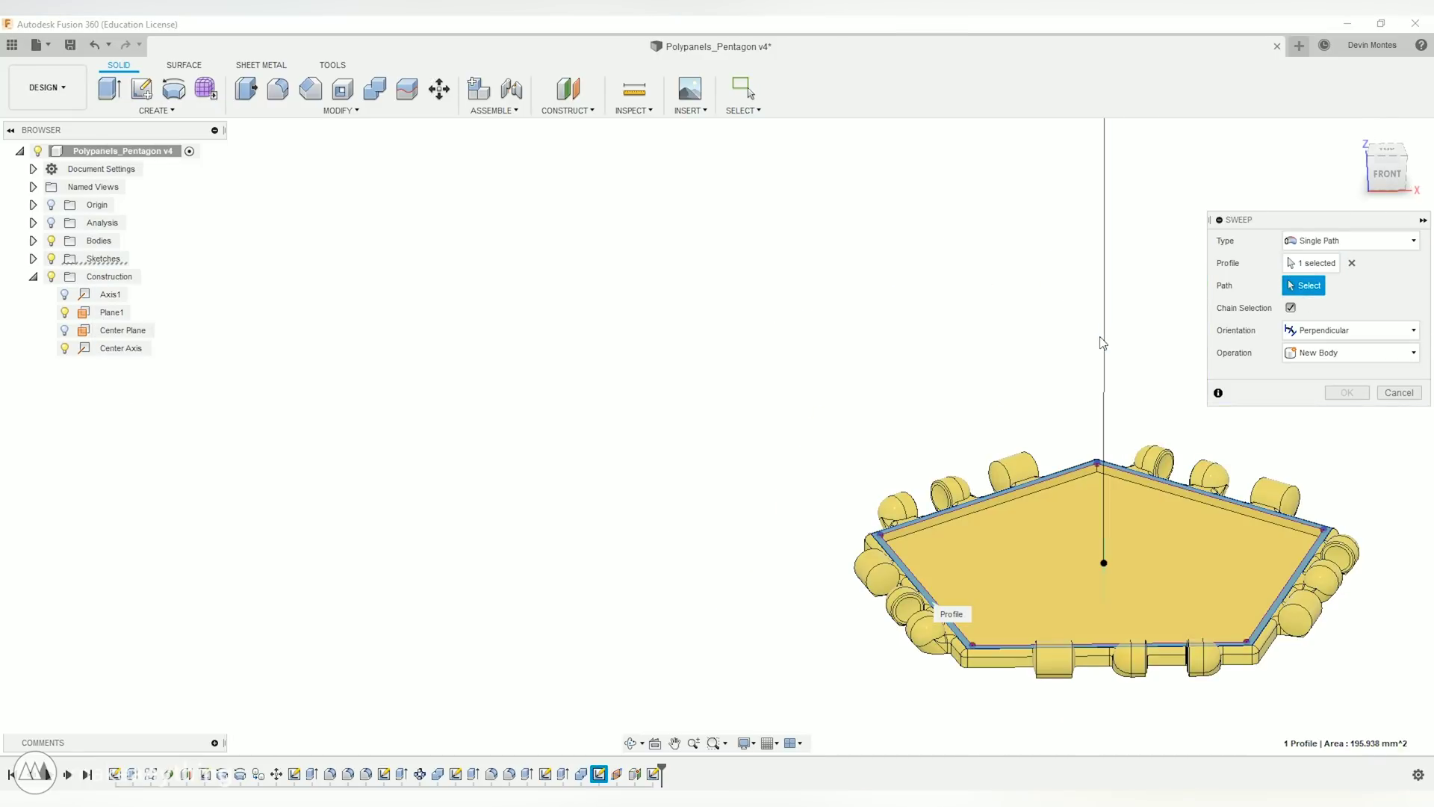
{"action": "left_click", "coordinate": [1106, 343]}
{"action": "scroll", "coordinate": [1024, 387], "scroll_direction": "down", "scroll_amount": 5}
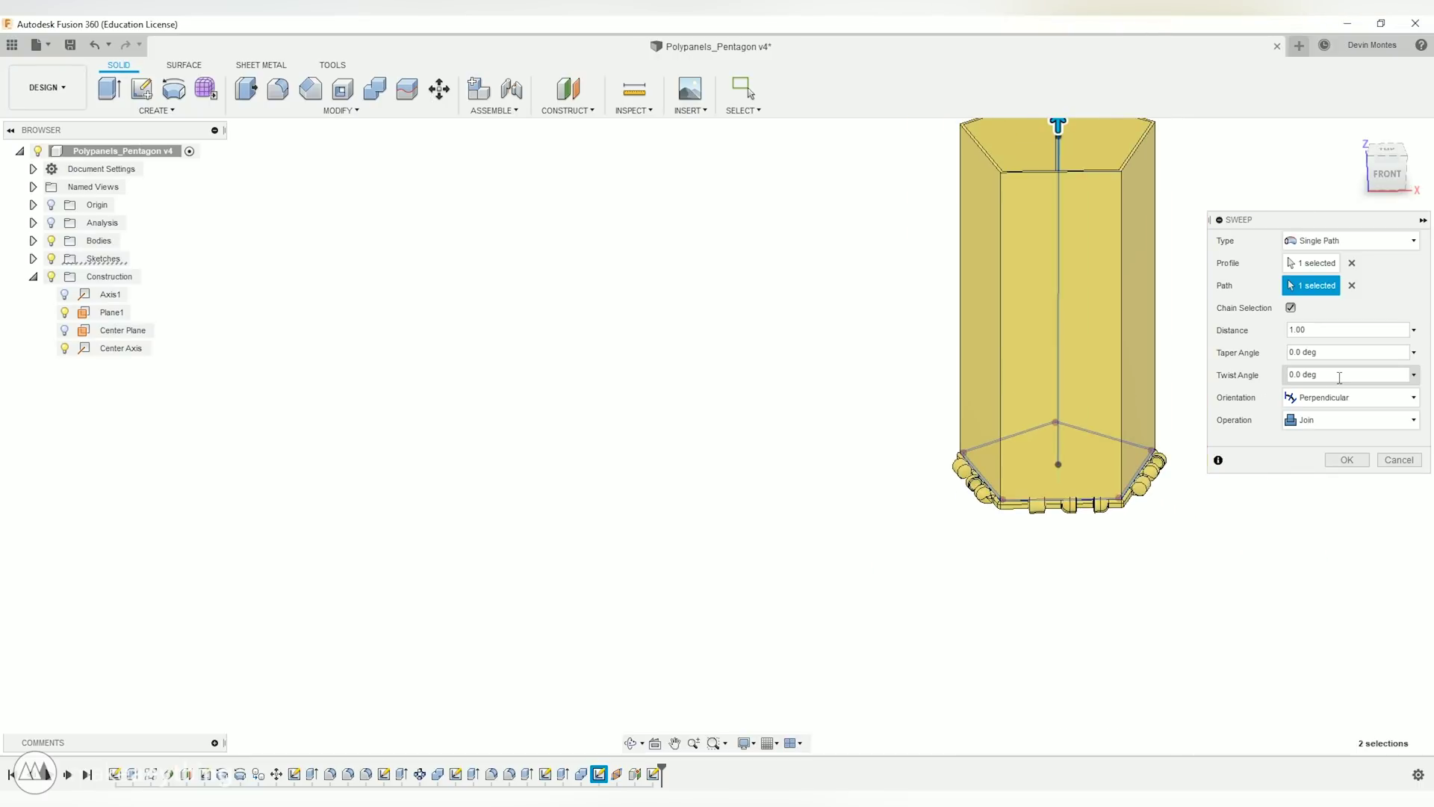
{"action": "scroll", "coordinate": [1090, 460], "scroll_direction": "down", "scroll_amount": 3}
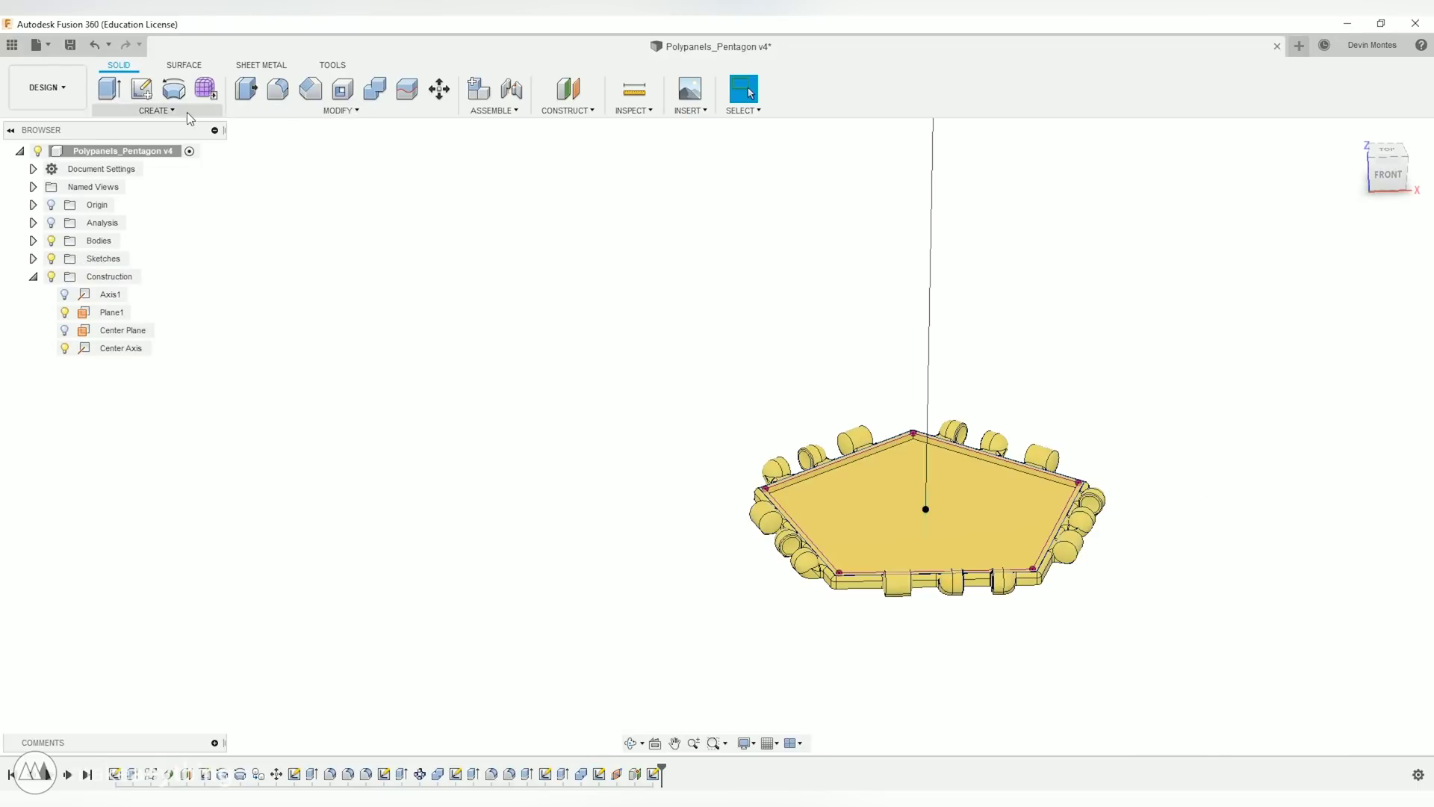
Step: Sweep the pentagon up the vertical line with a 90° twist, then roll history back before it
{"action": "left_click", "coordinate": [190, 113]}
{"action": "left_click", "coordinate": [128, 239]}
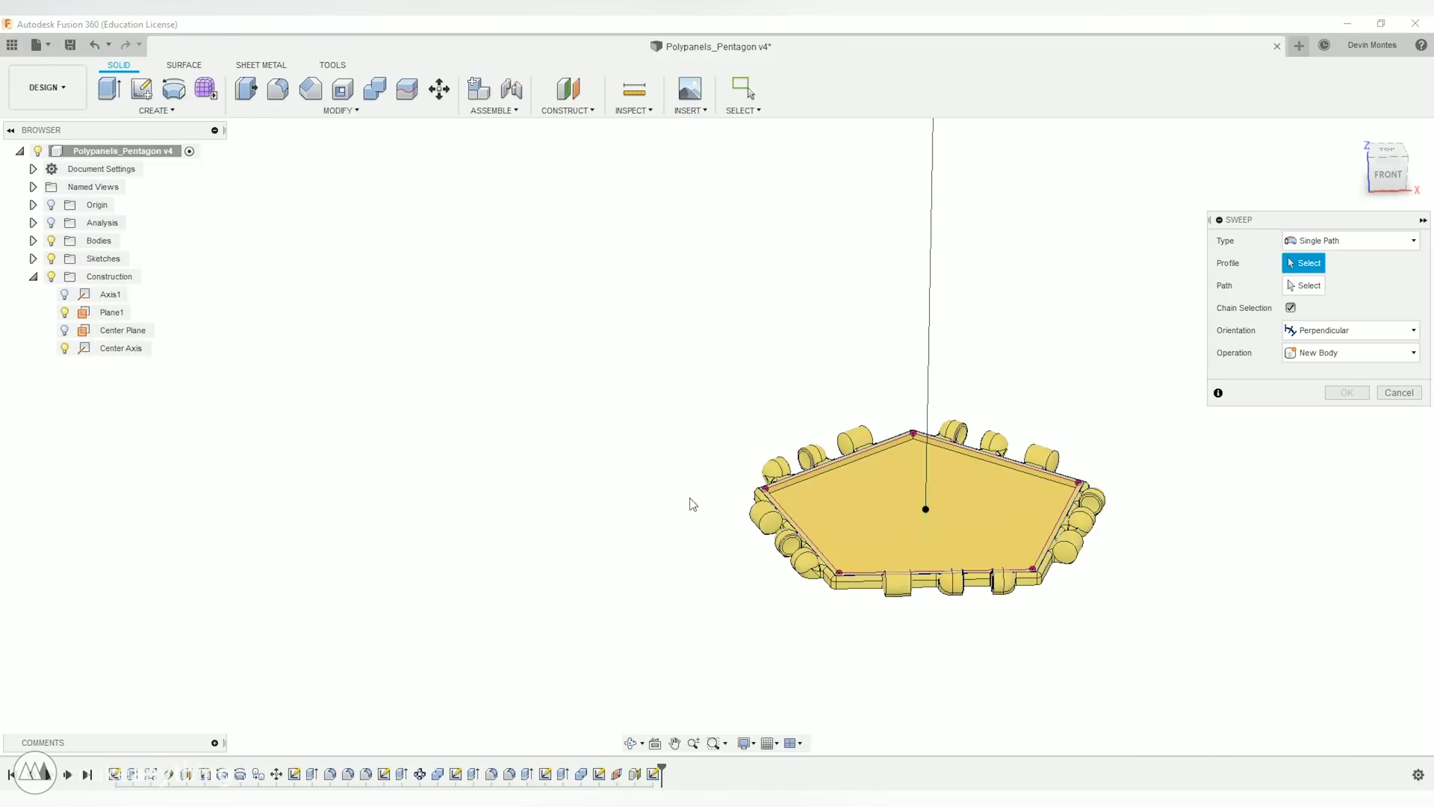
{"action": "left_click", "coordinate": [768, 499]}
{"action": "left_click", "coordinate": [931, 296]}
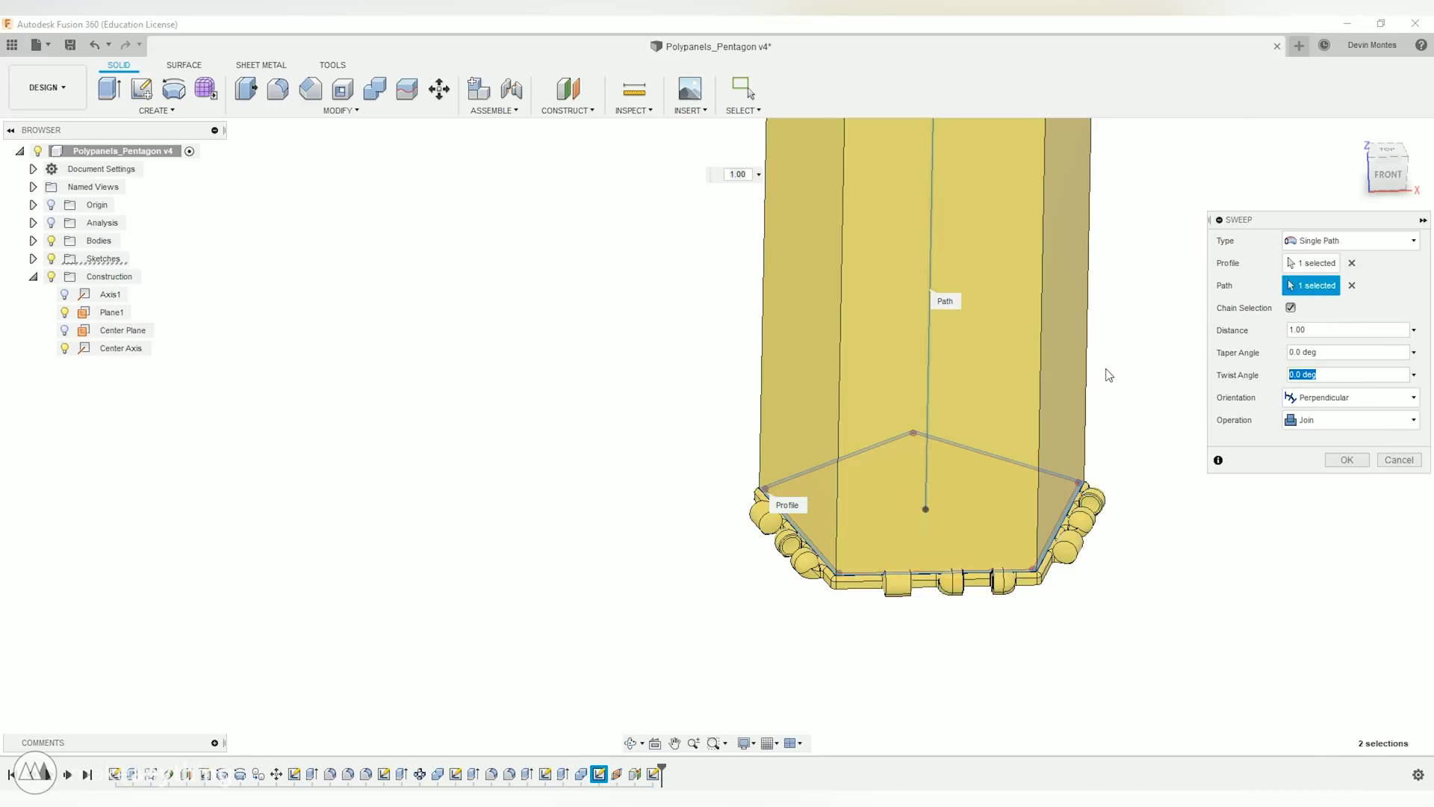
{"action": "type", "text": "90"}
{"action": "key", "text": "Return"}
{"action": "scroll", "coordinate": [1038, 451], "scroll_direction": "down", "scroll_amount": 3}
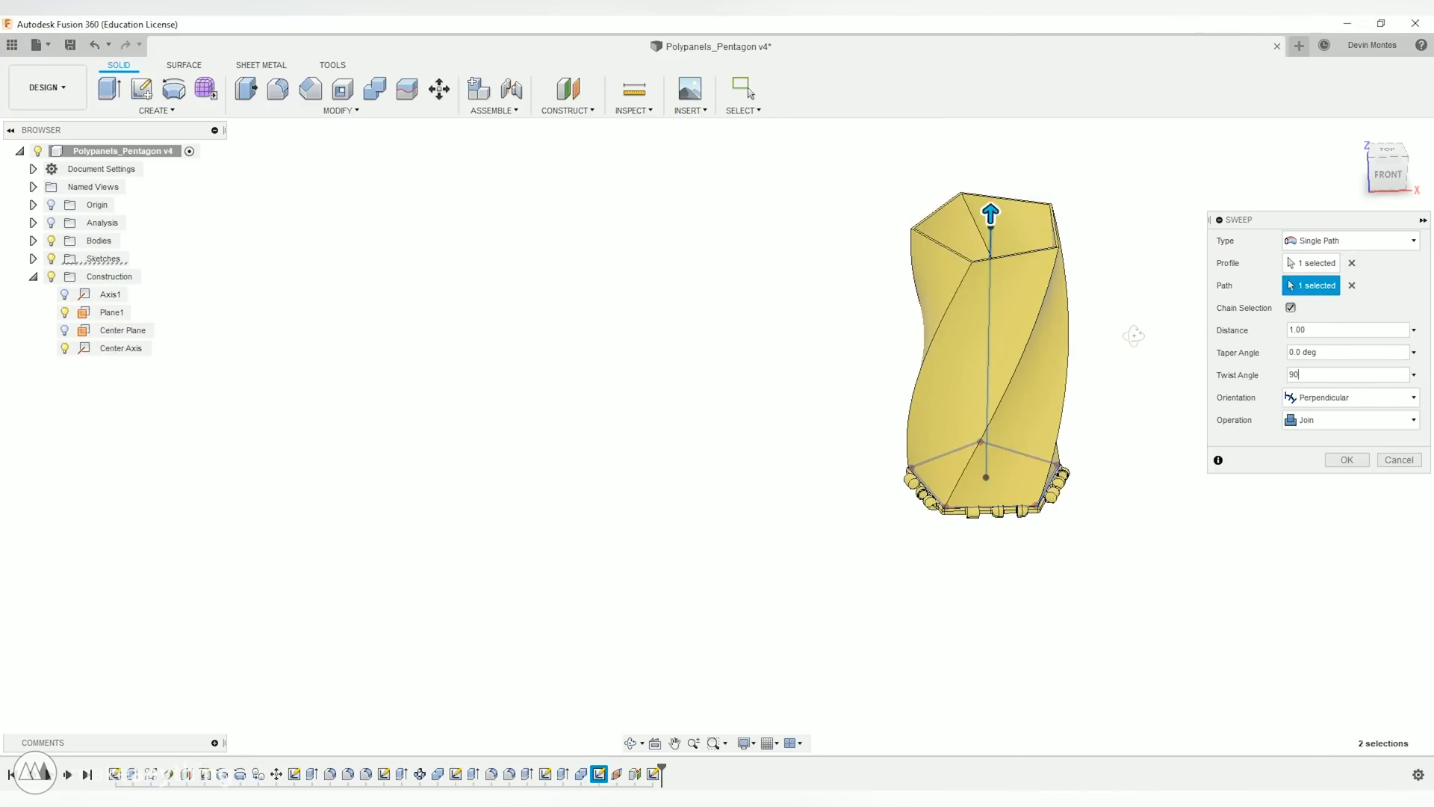
{"action": "key", "text": "Return"}
{"action": "middle_click_drag", "start_coordinate": [1089, 218], "coordinate": [1085, 281], "text": "shift"}
{"action": "left_click_drag", "start_coordinate": [680, 774], "coordinate": [626, 773]}
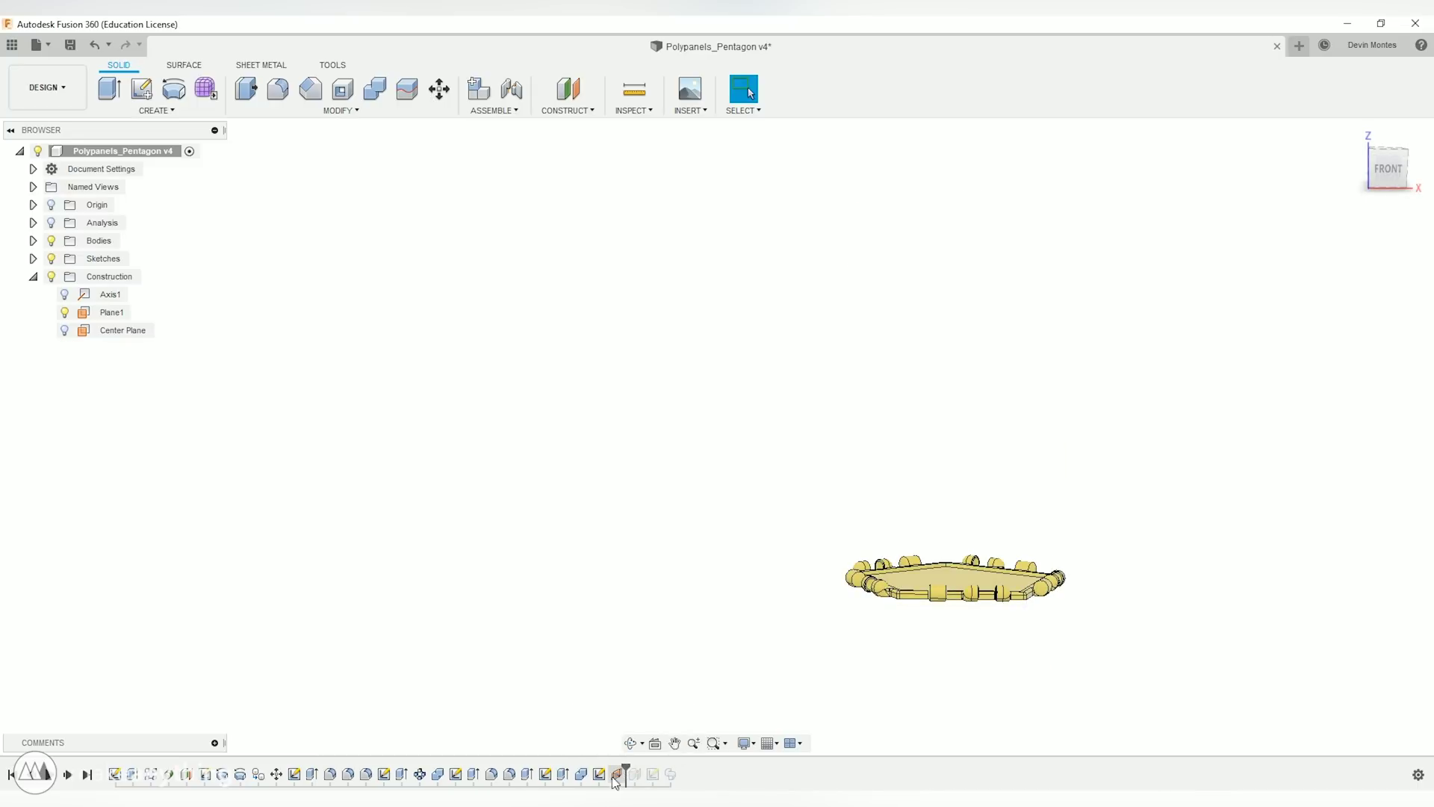
Step: Move the Pentagon (1) body 78.131 mm to the right of the original panel
{"action": "left_click", "coordinate": [33, 240]}
{"action": "left_click", "coordinate": [119, 277]}
{"action": "key", "text": "m"}
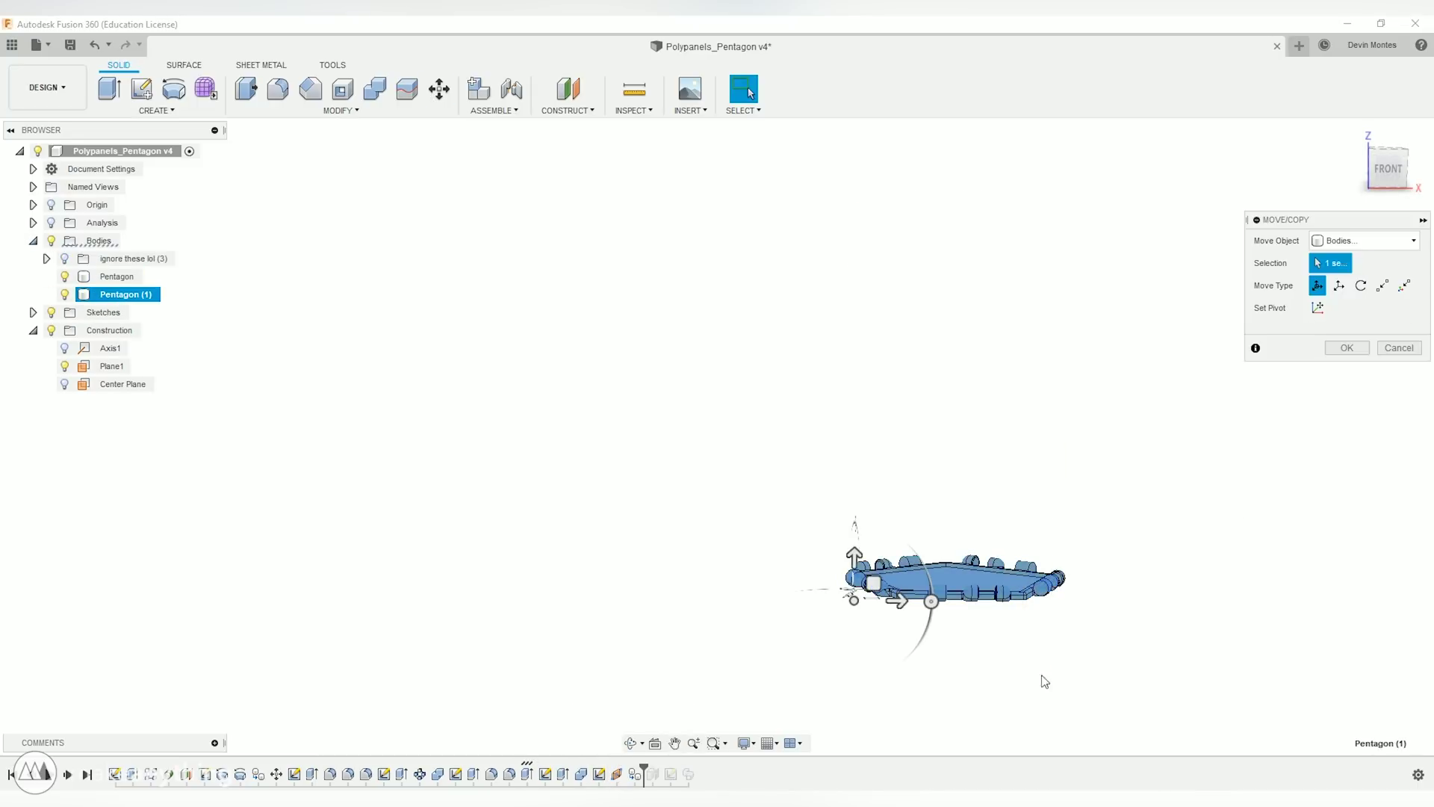
{"action": "left_click_drag", "start_coordinate": [893, 600], "coordinate": [1162, 600]}
{"action": "left_click", "coordinate": [1346, 505]}
{"action": "middle_click_drag", "start_coordinate": [1265, 517], "coordinate": [1265, 583], "text": "shift"}
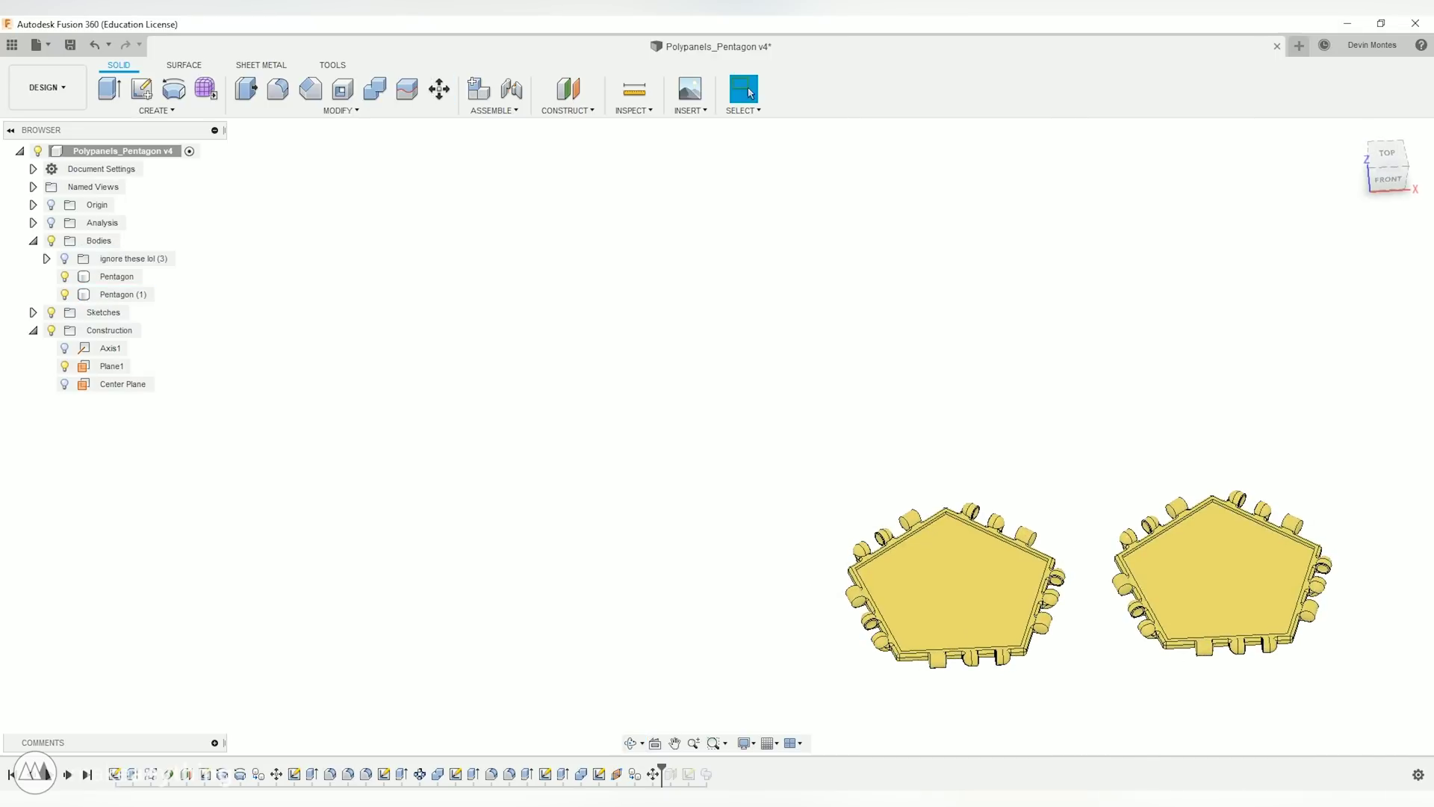
Step: Restore the full timeline, then reopen the second panel's pentagon sketch for editing
{"action": "left_click_drag", "start_coordinate": [664, 763], "coordinate": [715, 771]}
{"action": "right_click", "coordinate": [688, 774]}
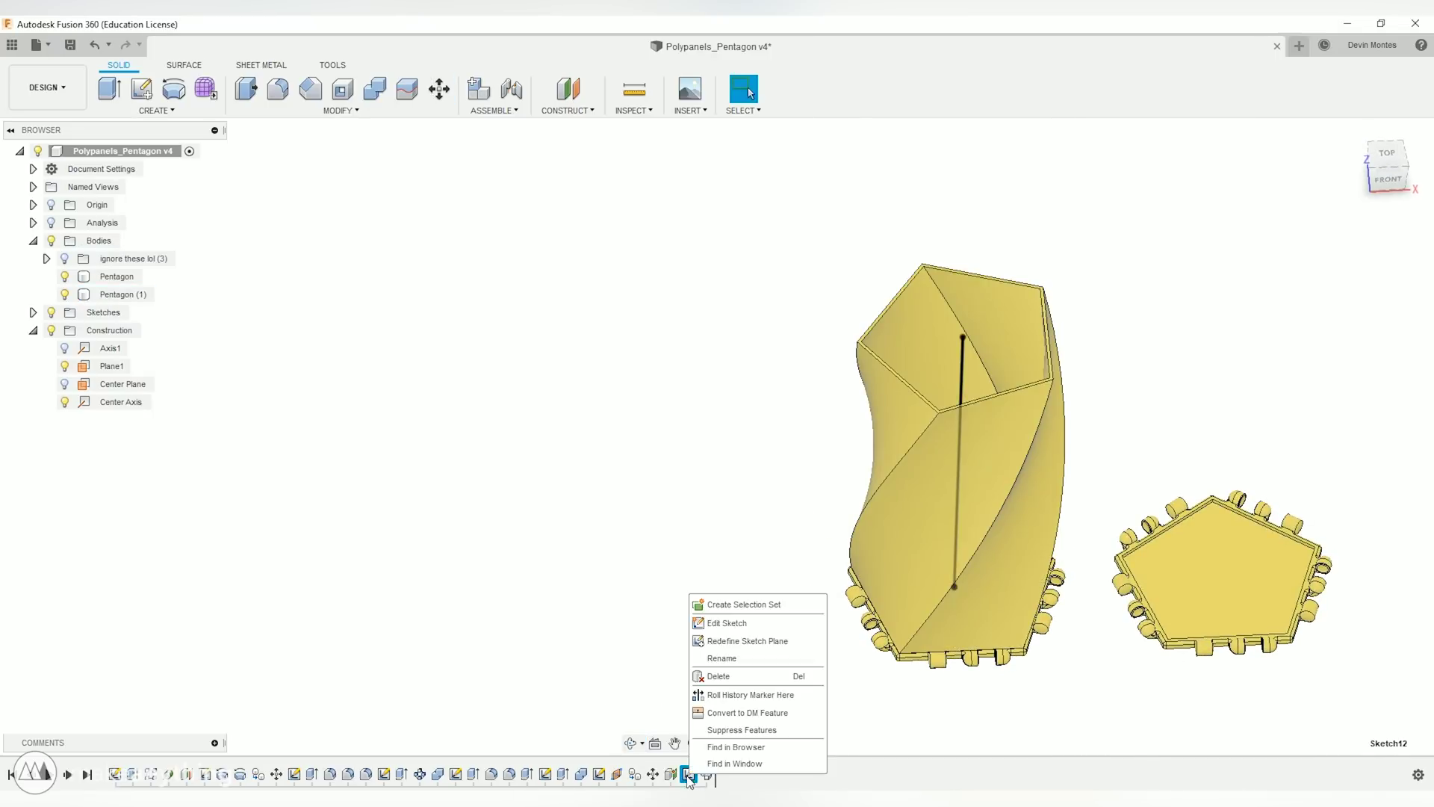
{"action": "left_click", "coordinate": [685, 785]}
{"action": "double_click", "coordinate": [600, 775]}
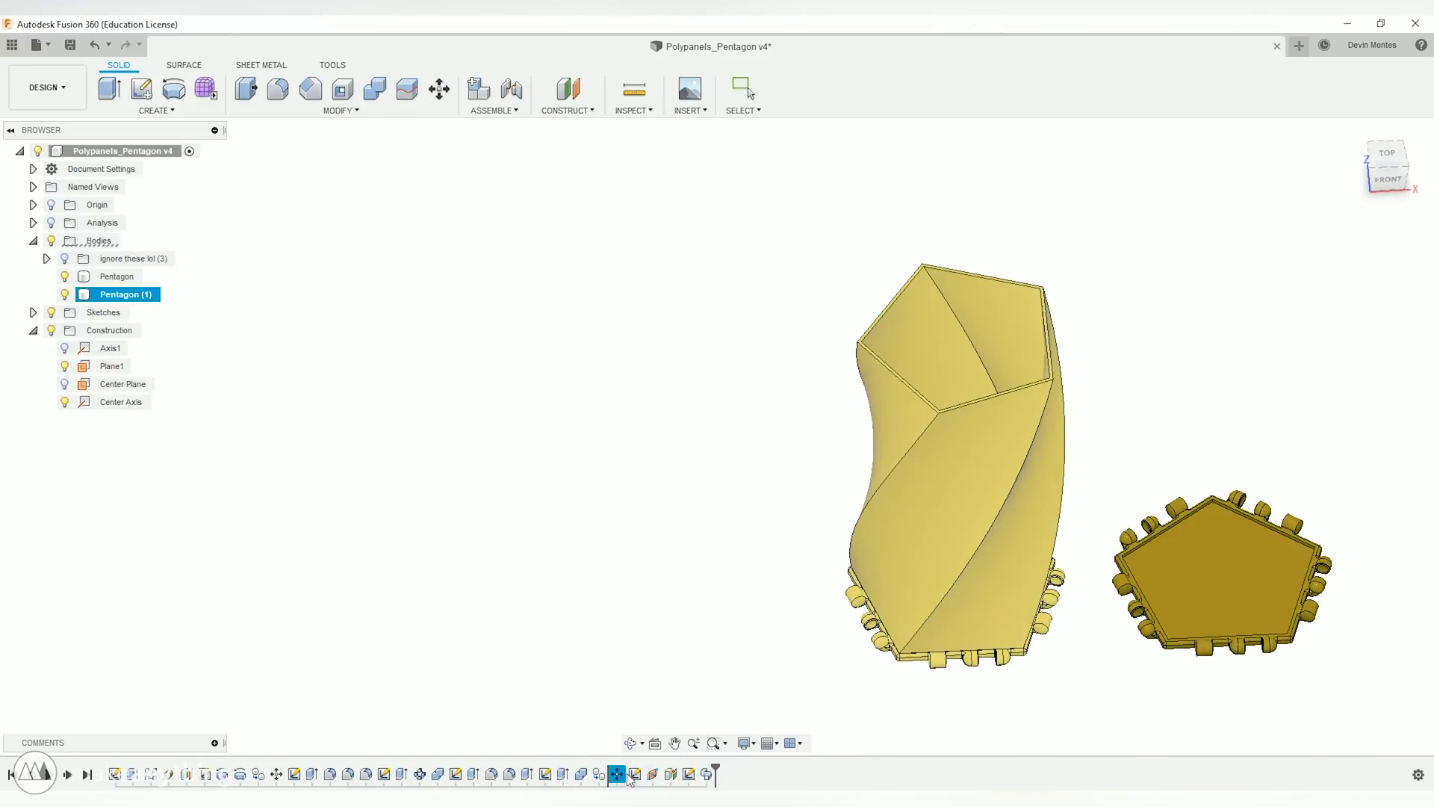
{"action": "double_click", "coordinate": [632, 775]}
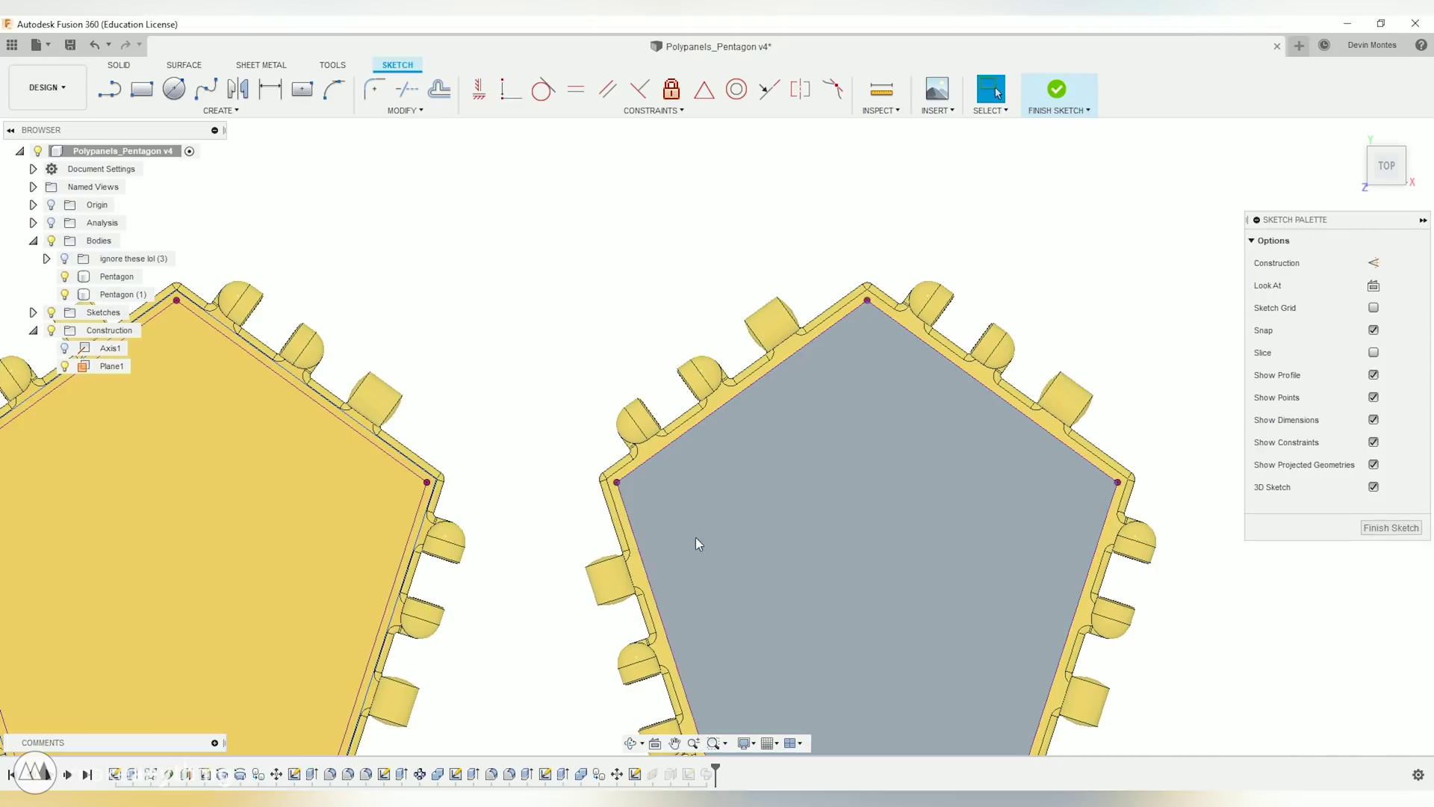
Step: Offset the pentagon outline inward twice to create thin border outlines
{"action": "key", "text": "o"}
{"action": "left_click", "coordinate": [633, 562]}
{"action": "left_click", "coordinate": [1328, 308]}
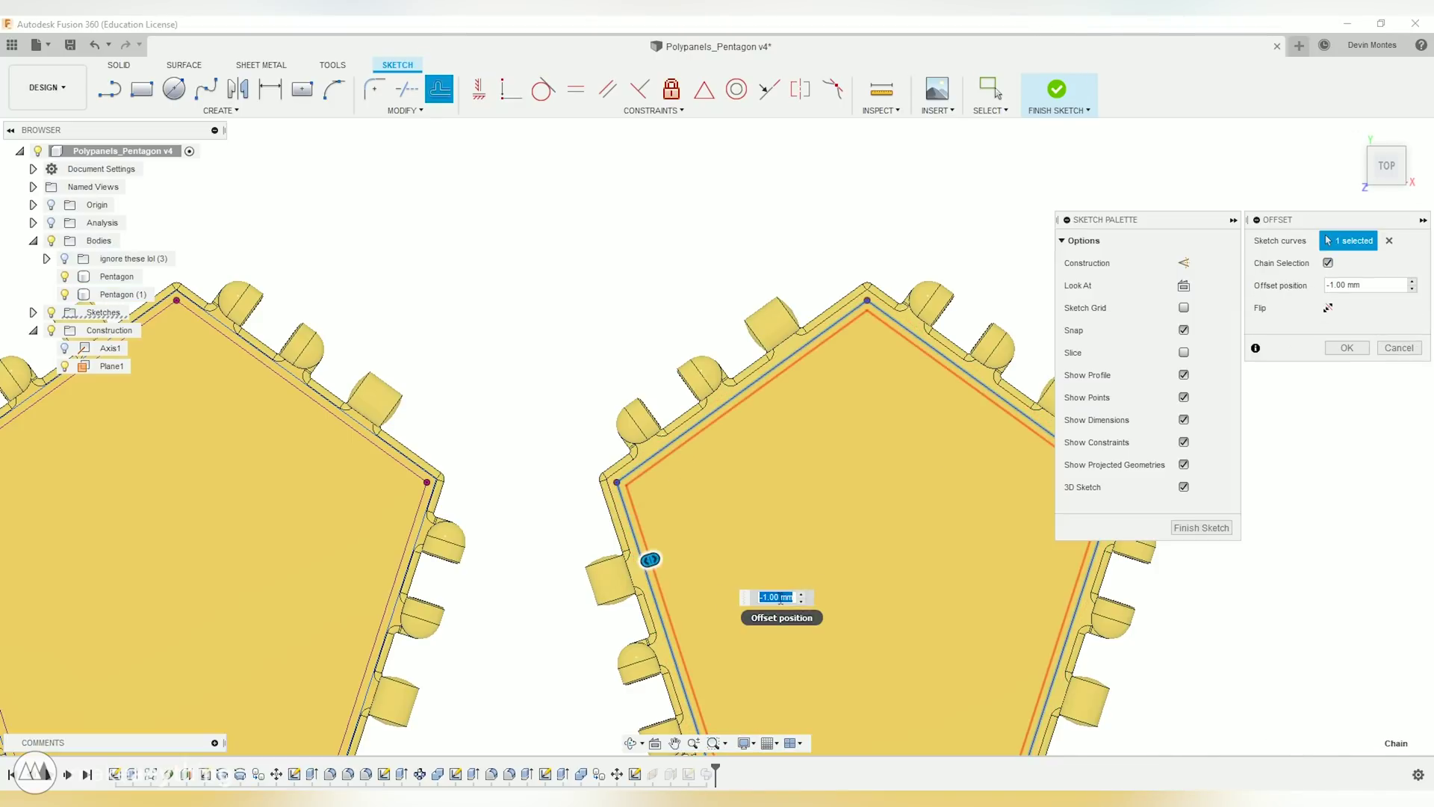
{"action": "key", "text": "Return"}
{"action": "key", "text": "o"}
{"action": "left_click", "coordinate": [641, 602]}
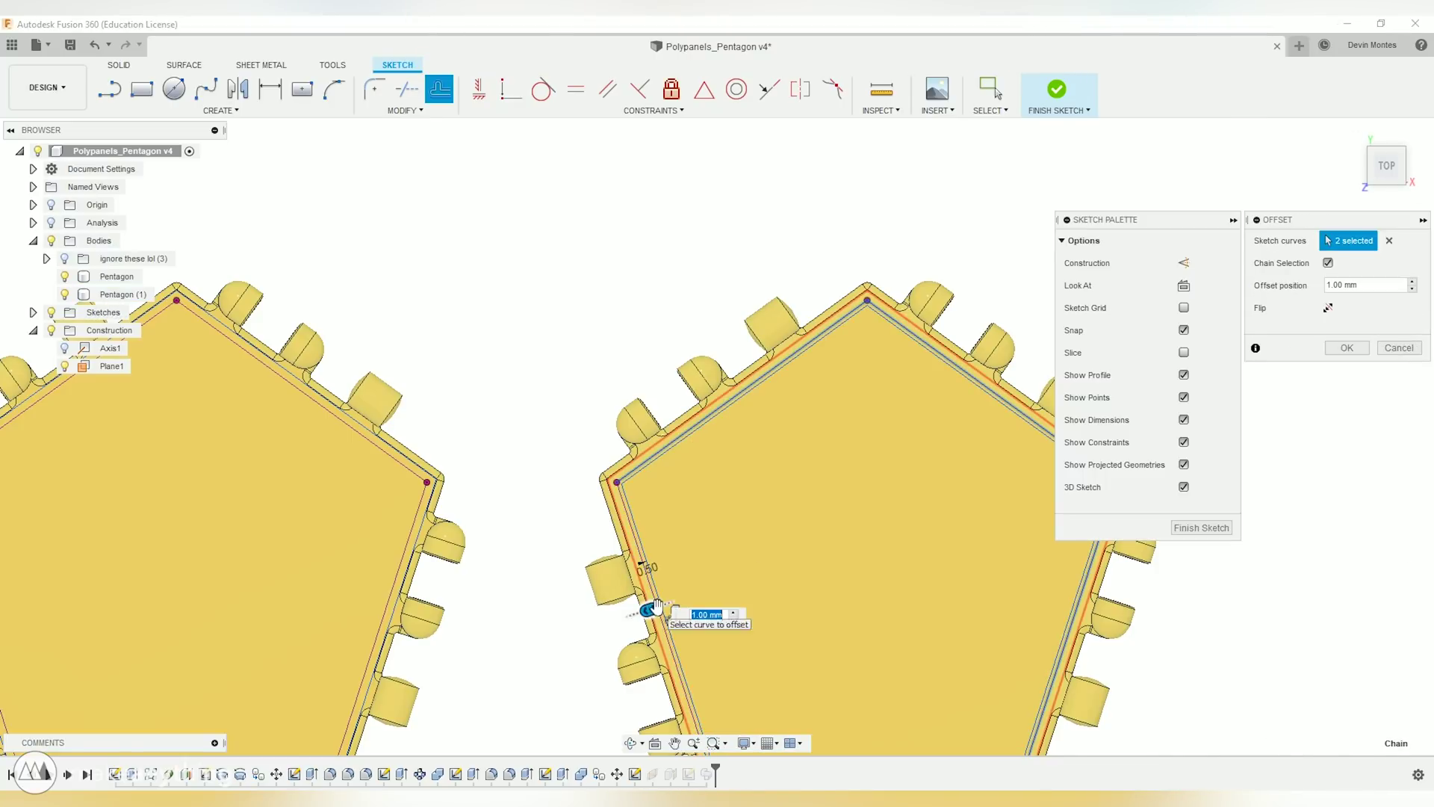
{"action": "key", "text": "Return"}
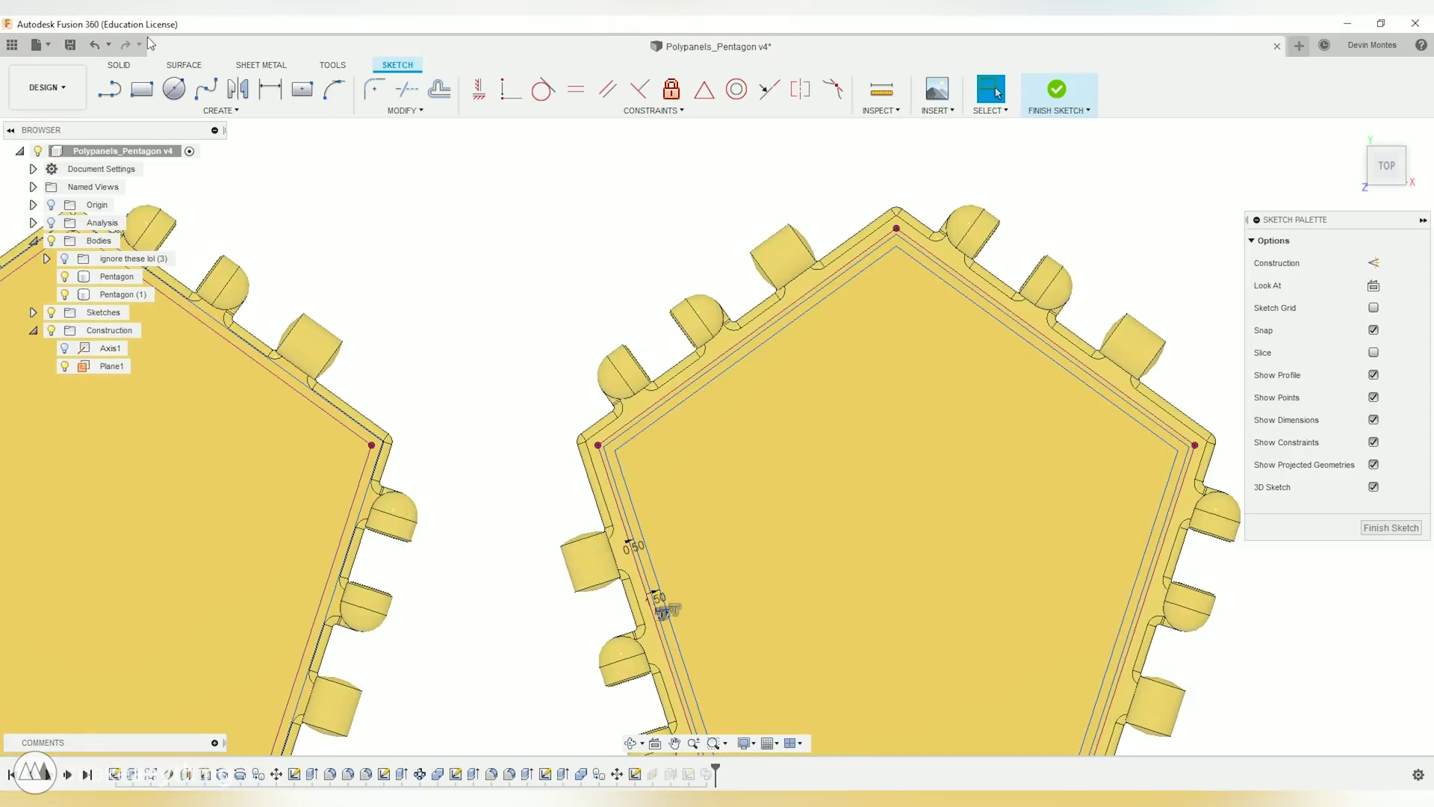
Step: Extrude the ring profiles To Object, joining them into the second panel body
{"action": "key", "text": "e"}
{"action": "left_click", "coordinate": [616, 476]}
{"action": "left_click", "coordinate": [736, 336]}
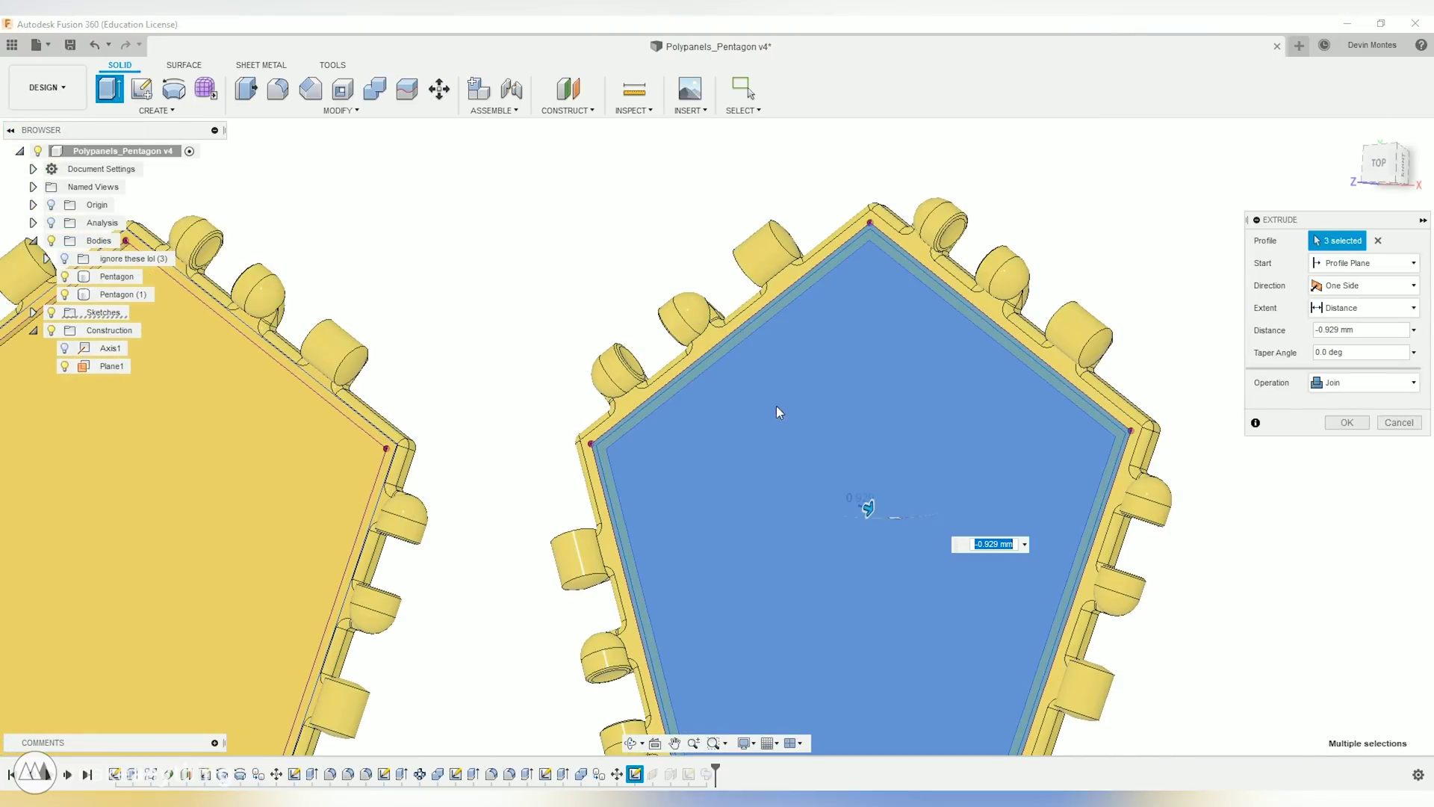
{"action": "left_click", "coordinate": [1370, 311]}
{"action": "left_click", "coordinate": [1344, 346]}
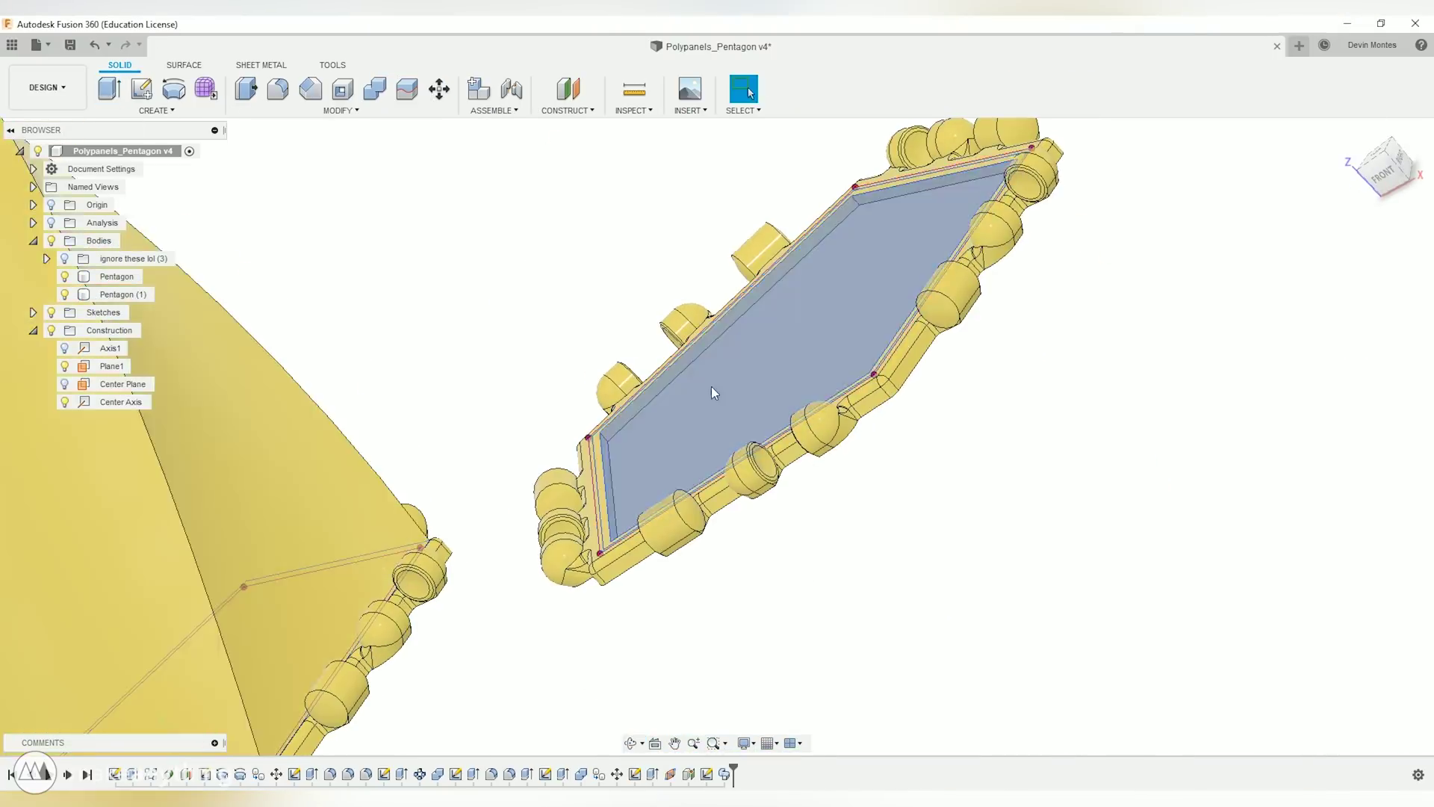
{"action": "middle_click_drag", "start_coordinate": [714, 391], "coordinate": [723, 632], "text": "shift"}
{"action": "middle_click_drag", "start_coordinate": [627, 551], "coordinate": [822, 662], "text": "shift"}
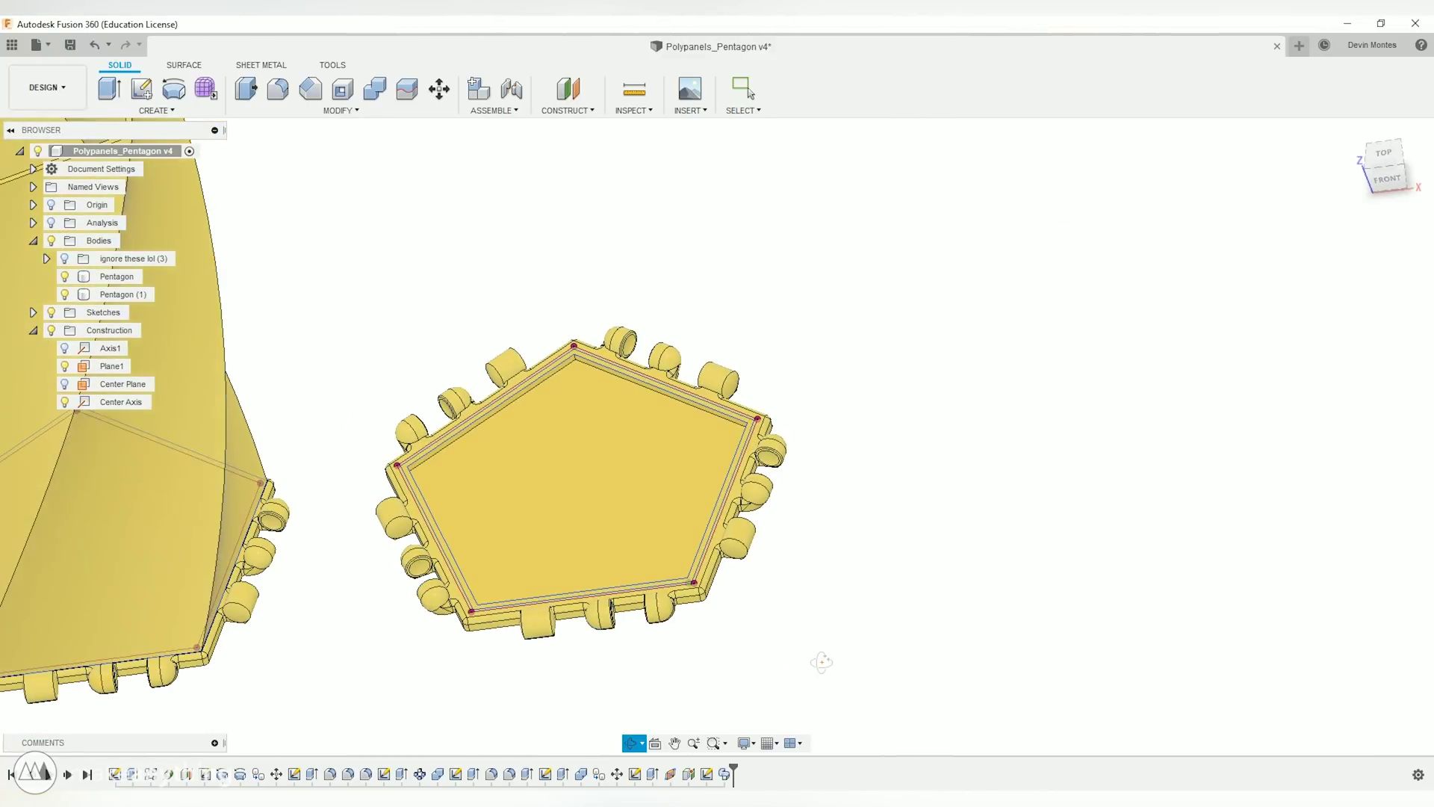
{"action": "left_click", "coordinate": [64, 384]}
Step: Sketch a vertical 117.5 mm path line on the Center Plane
{"action": "left_click", "coordinate": [91, 548]}
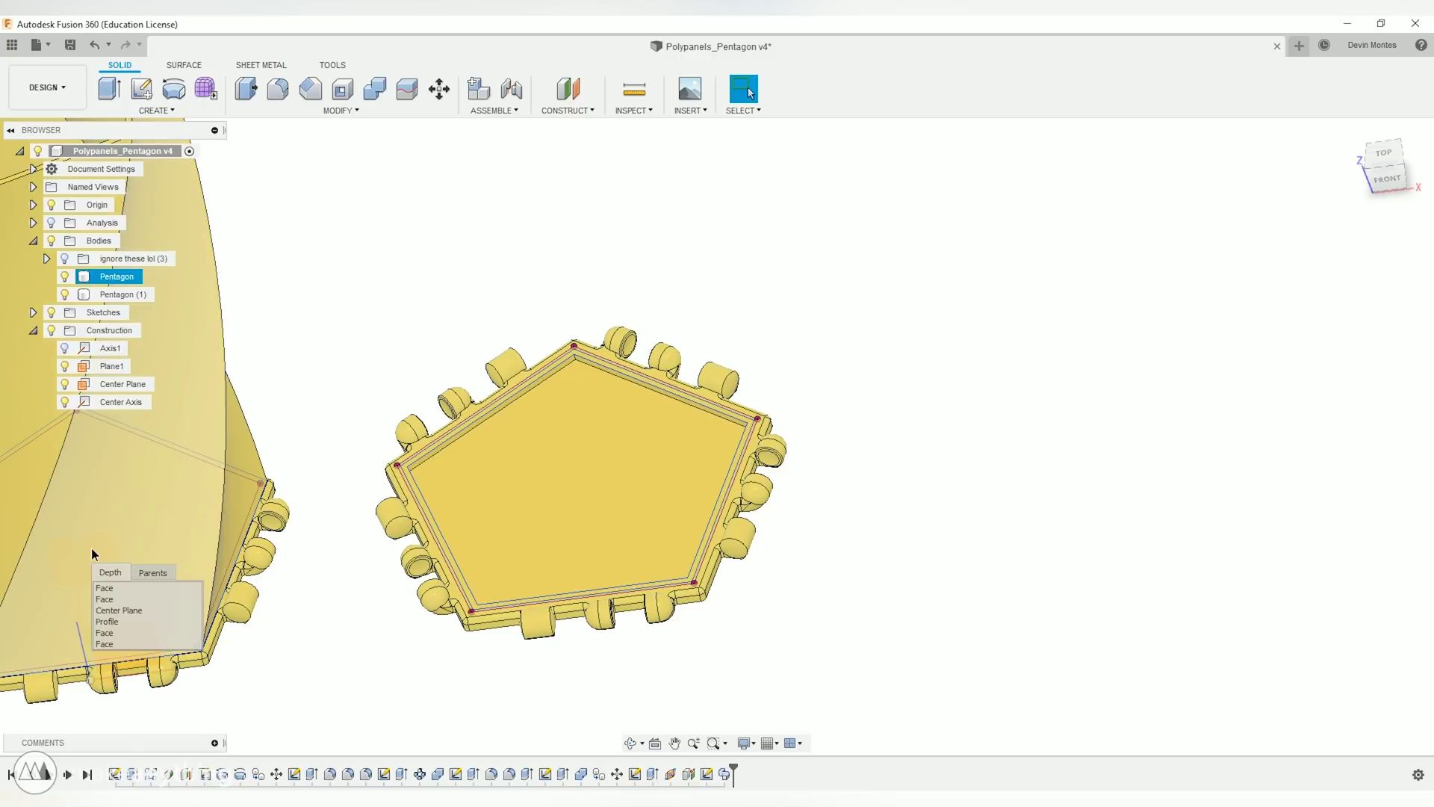
{"action": "left_click", "coordinate": [121, 616]}
{"action": "left_click", "coordinate": [140, 90]}
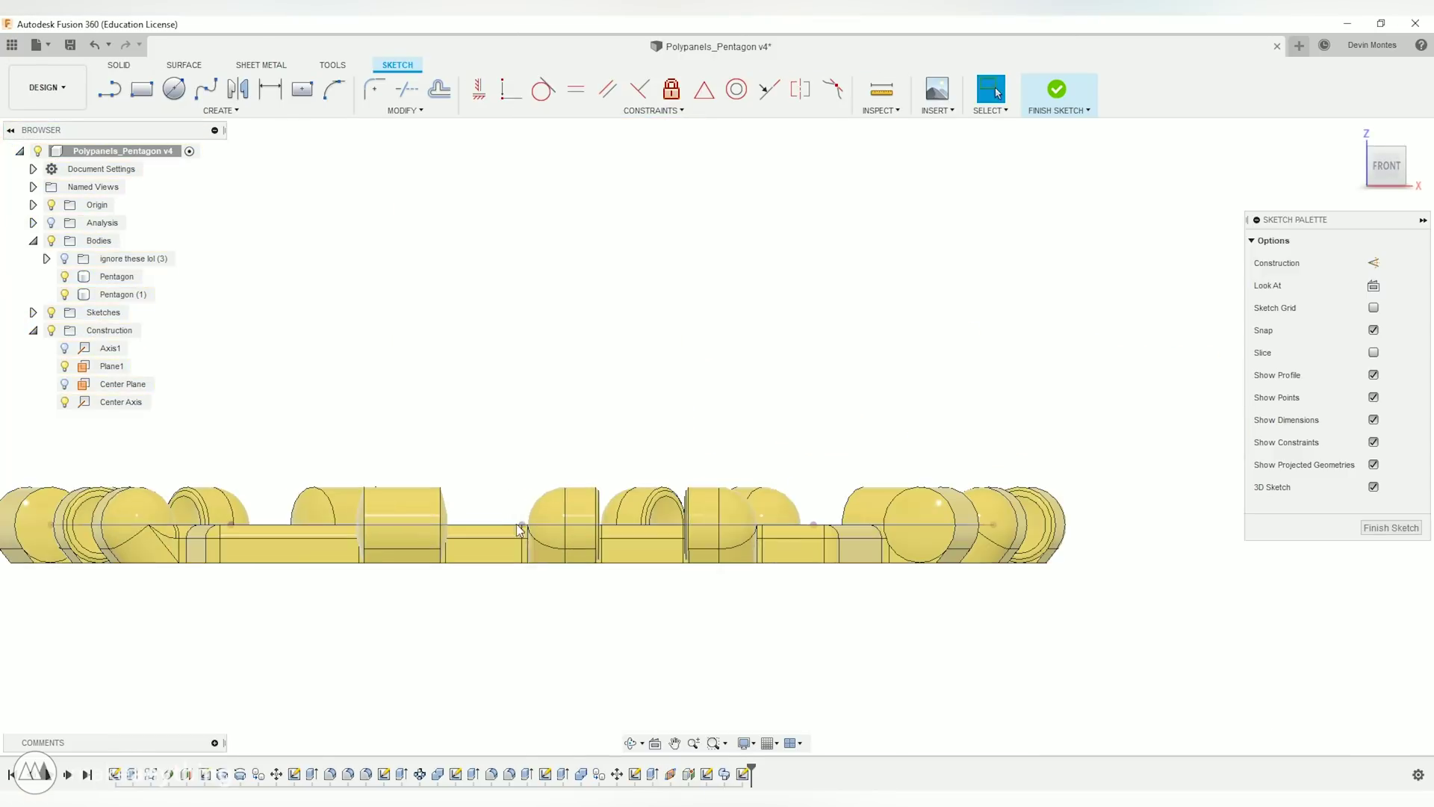
{"action": "left_click", "coordinate": [523, 527]}
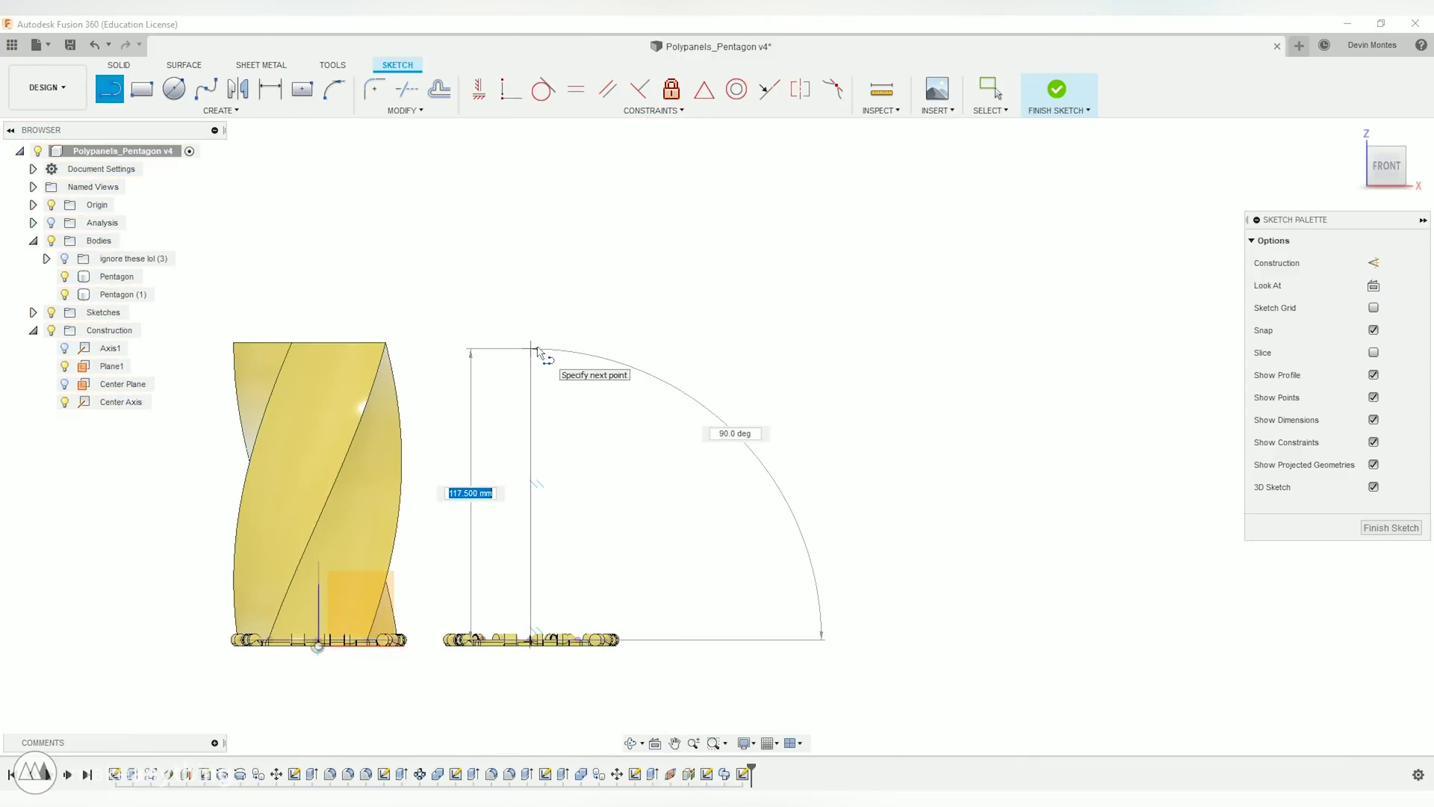
{"action": "left_click", "coordinate": [531, 347]}
{"action": "left_click", "coordinate": [386, 343]}
{"action": "right_click", "coordinate": [386, 343]}
{"action": "key", "text": "Escape"}
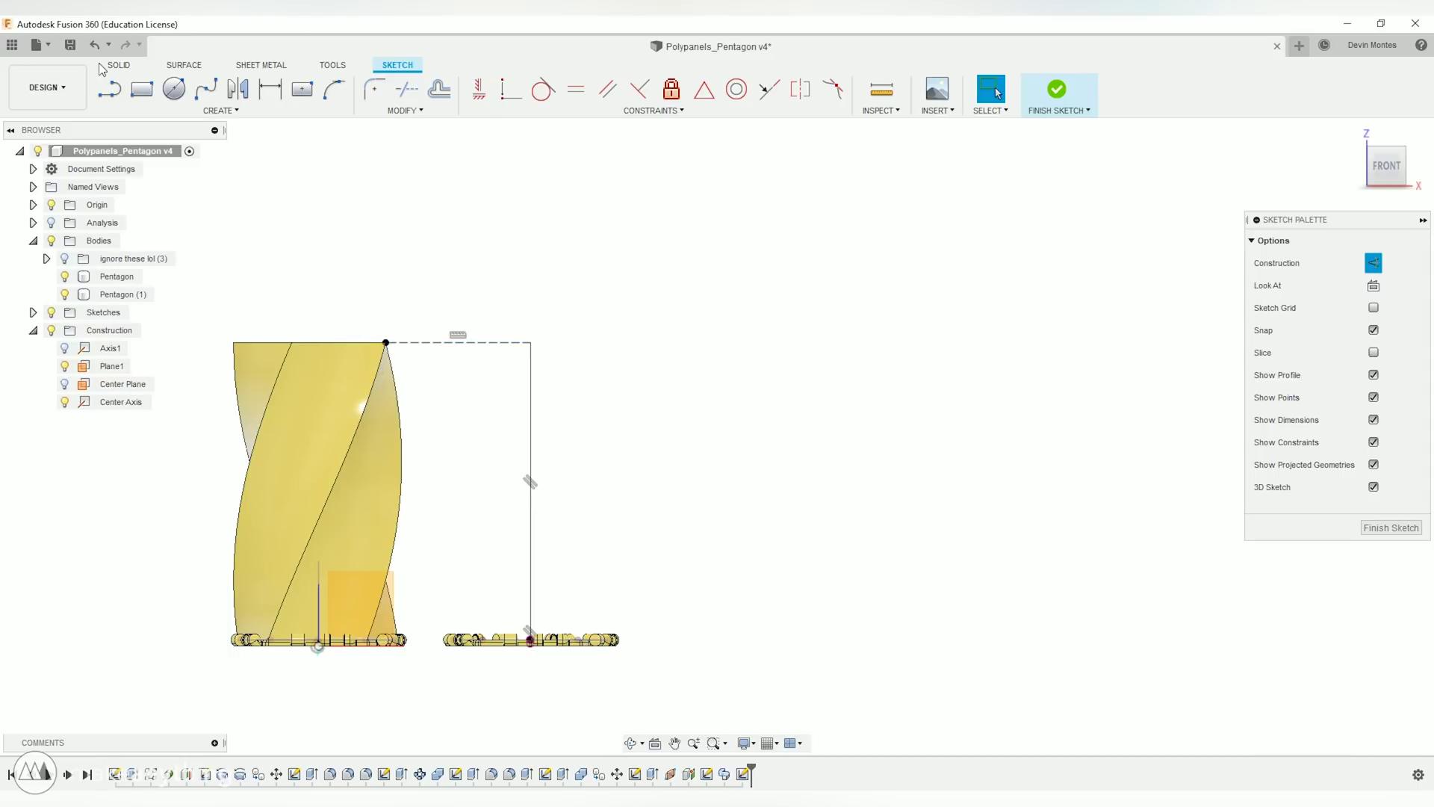
{"action": "left_click", "coordinate": [119, 65]}
Step: Sweep the second pentagon panel along the new line with a 90° twist
{"action": "left_click", "coordinate": [156, 110]}
{"action": "left_click", "coordinate": [141, 239]}
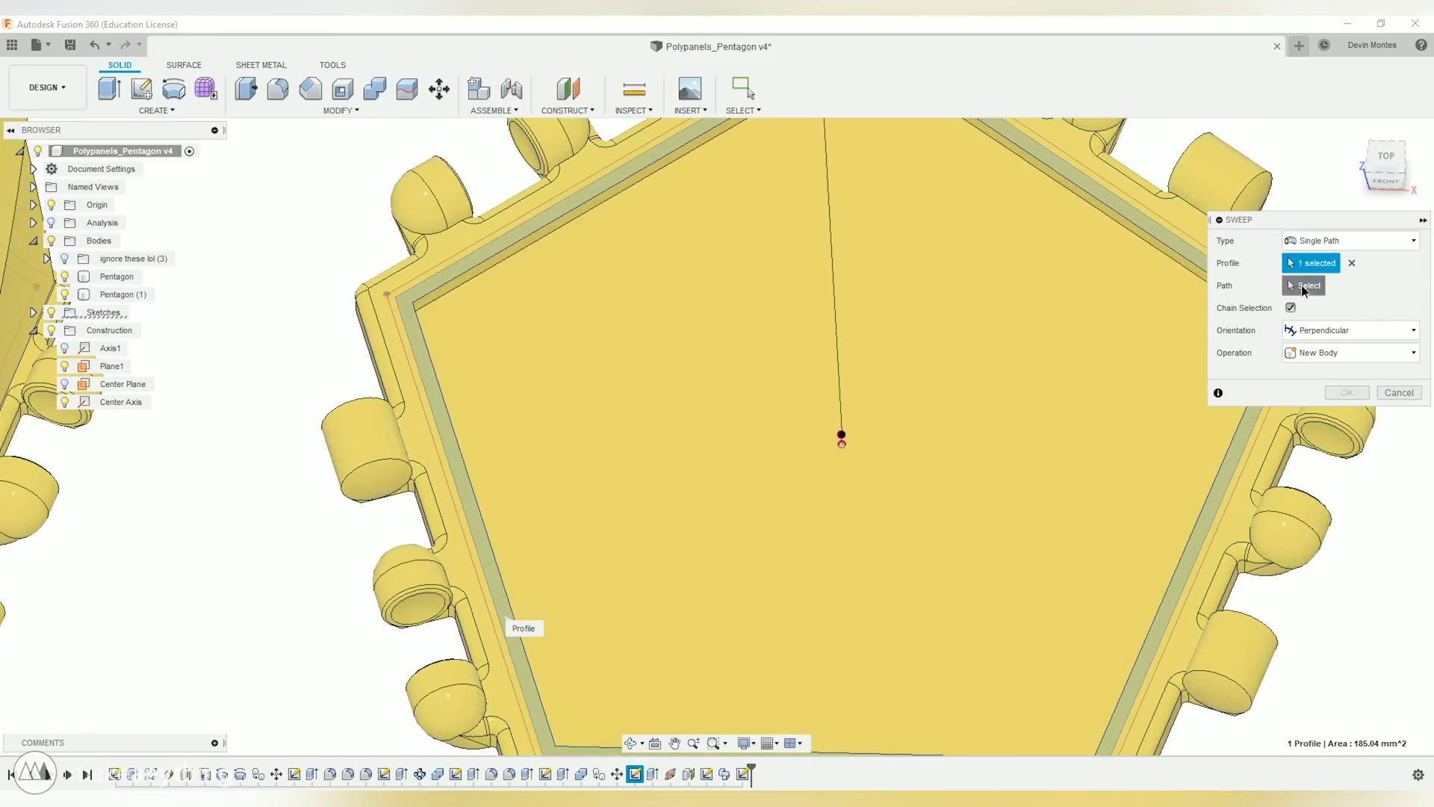
{"action": "left_click", "coordinate": [834, 287]}
{"action": "key", "text": "Return"}
{"action": "scroll", "coordinate": [1193, 381], "scroll_direction": "down", "scroll_amount": 5}
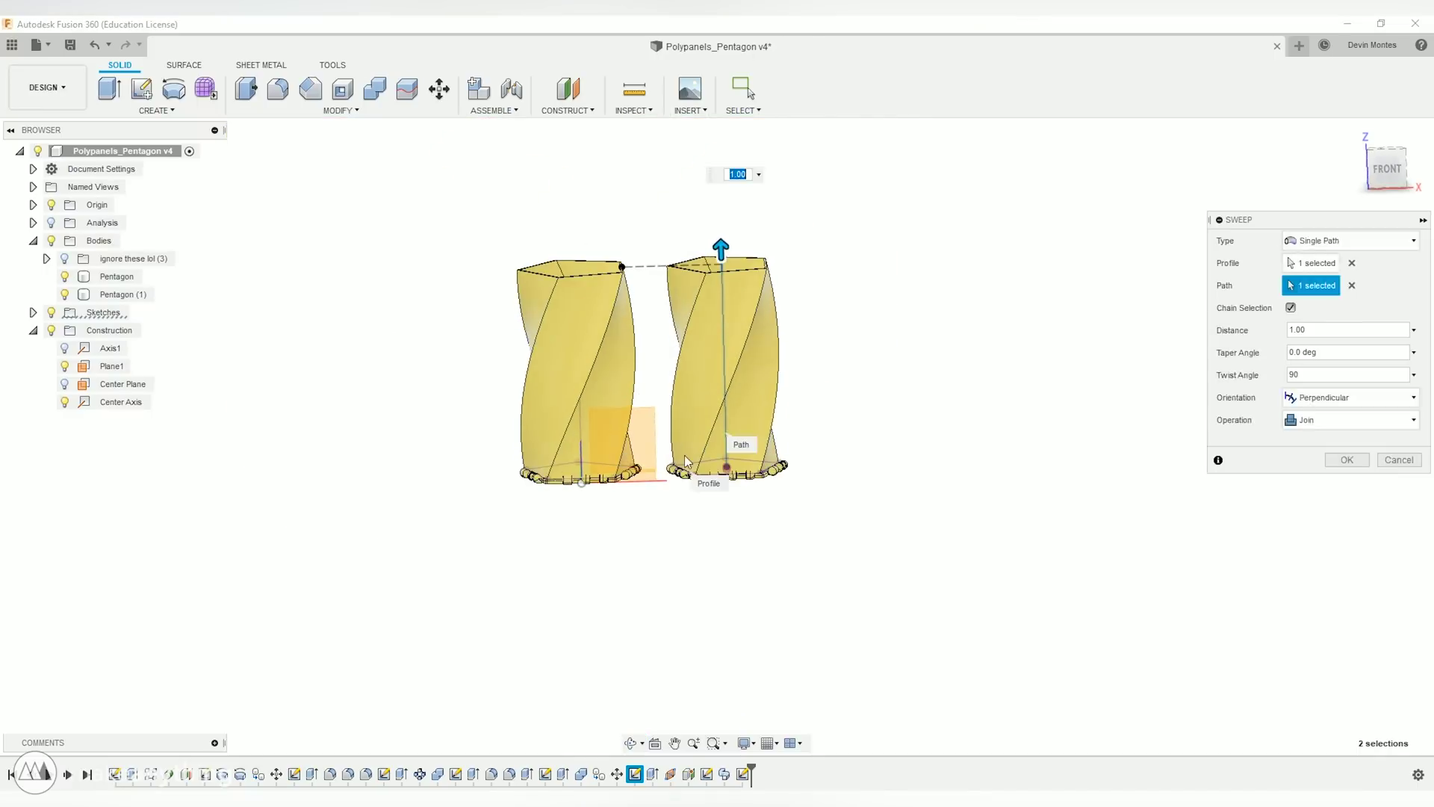
{"action": "key", "text": "Return"}
{"action": "scroll", "coordinate": [650, 433], "scroll_direction": "up", "scroll_amount": 8}
{"action": "scroll", "coordinate": [623, 587], "scroll_direction": "down", "scroll_amount": 6}
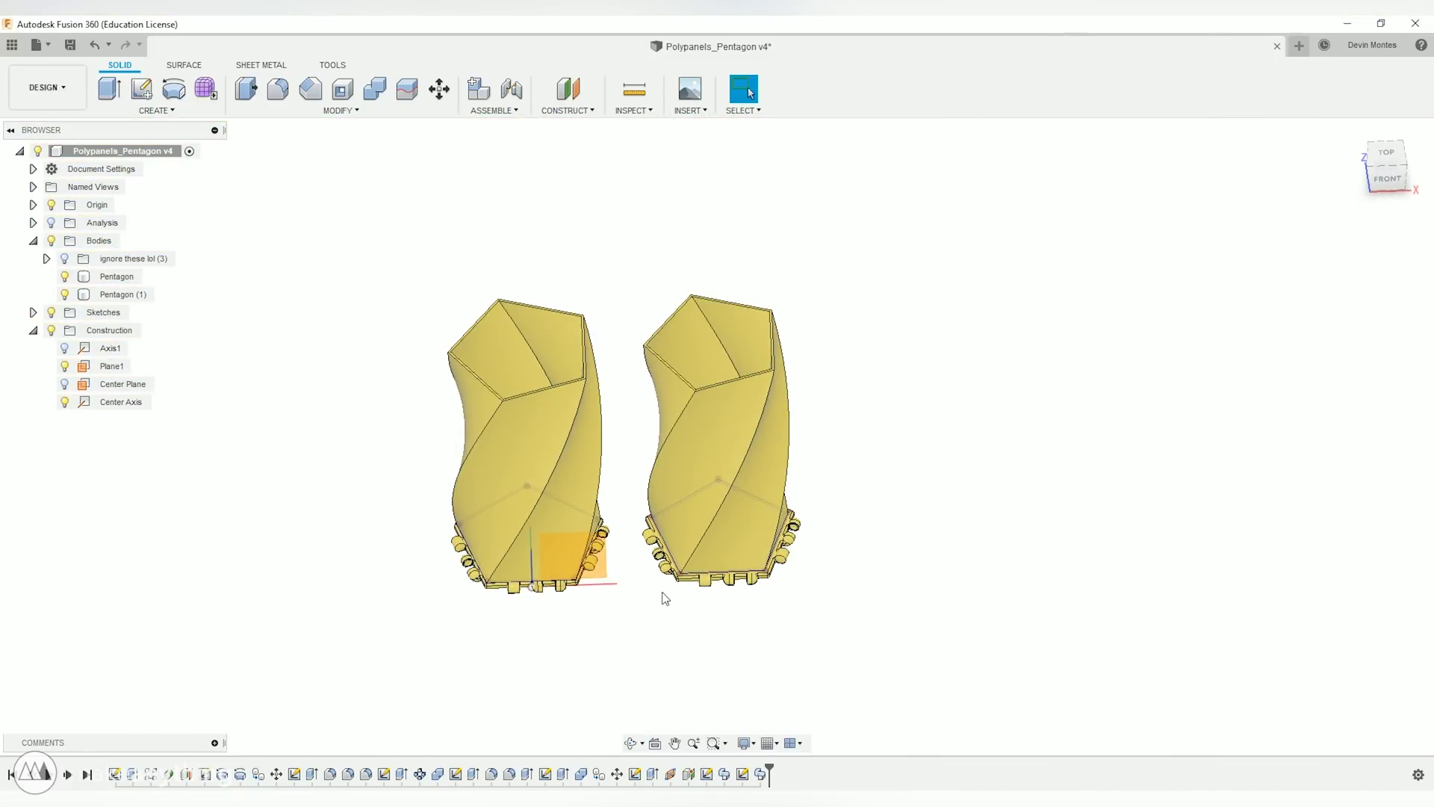